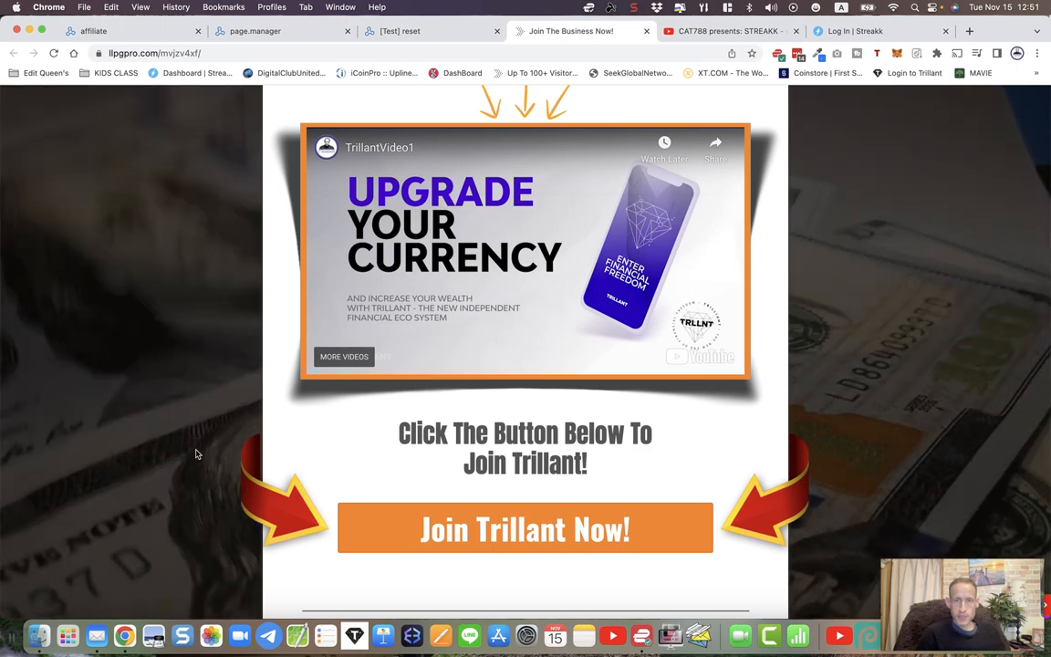
Review the Trillant landing page from its welcome heading and videos through the join buttons, share code and Telegram section
scroll(195, 454, down, 5)
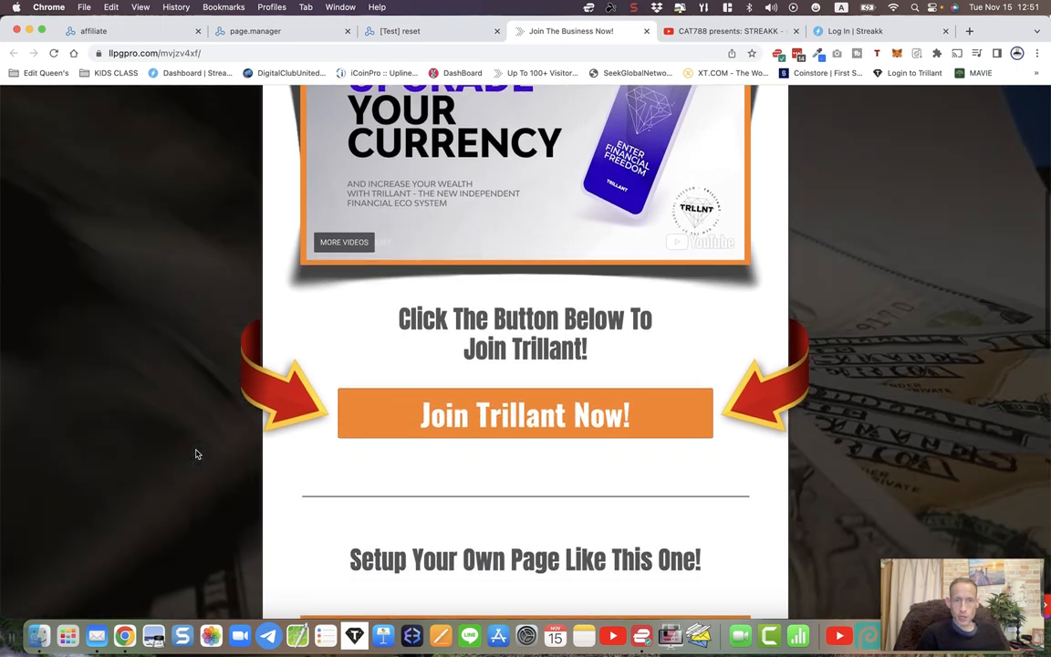
scroll(195, 453, down, 2)
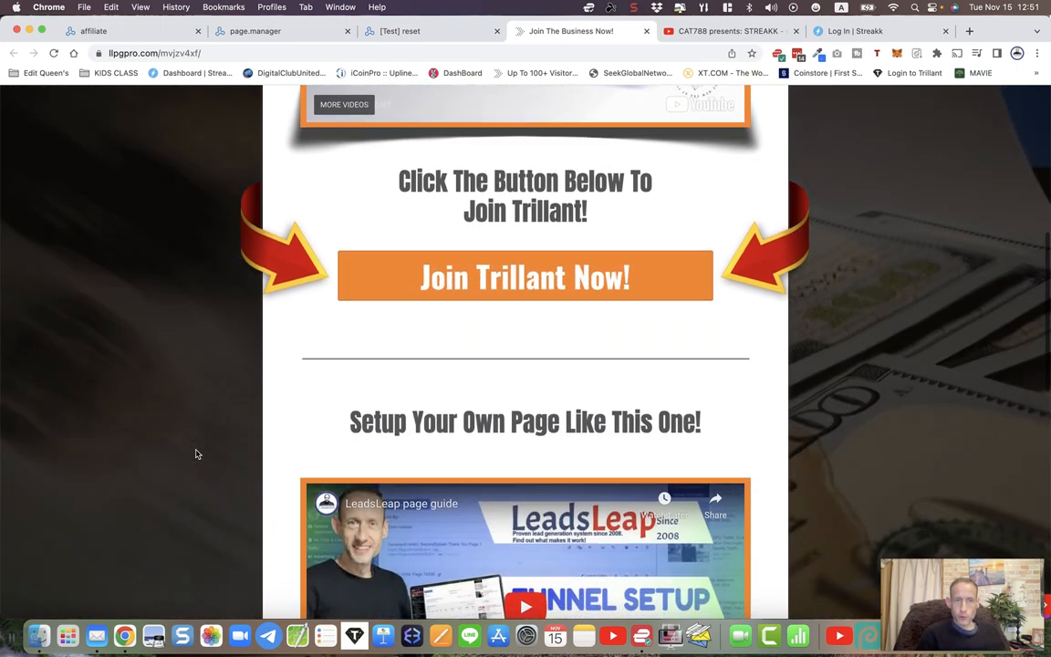
scroll(196, 453, down, 8)
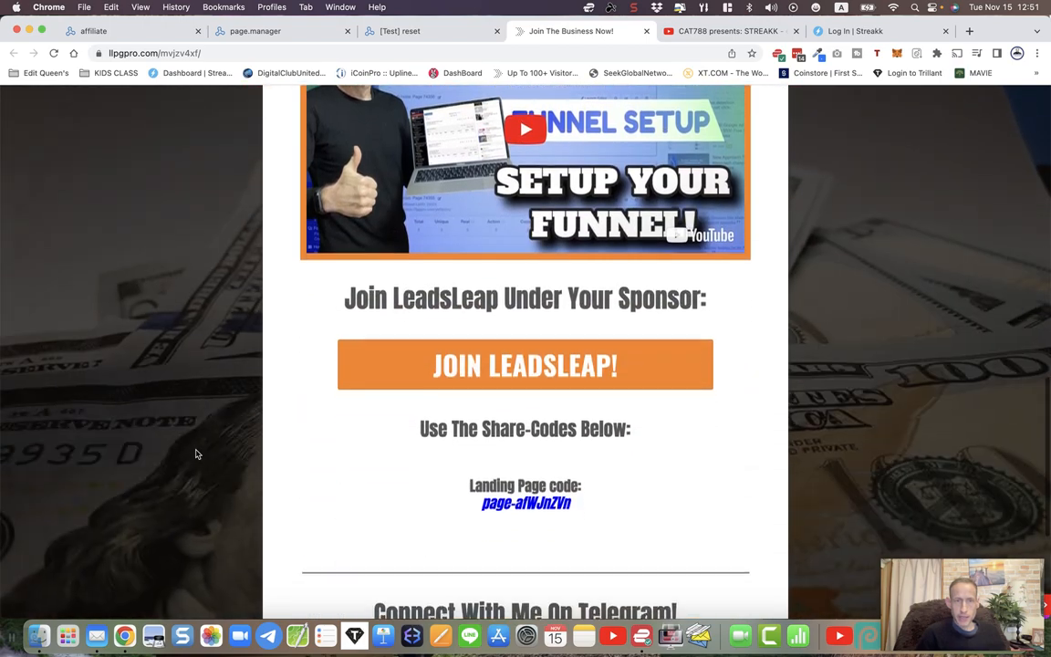
scroll(195, 454, up, 15)
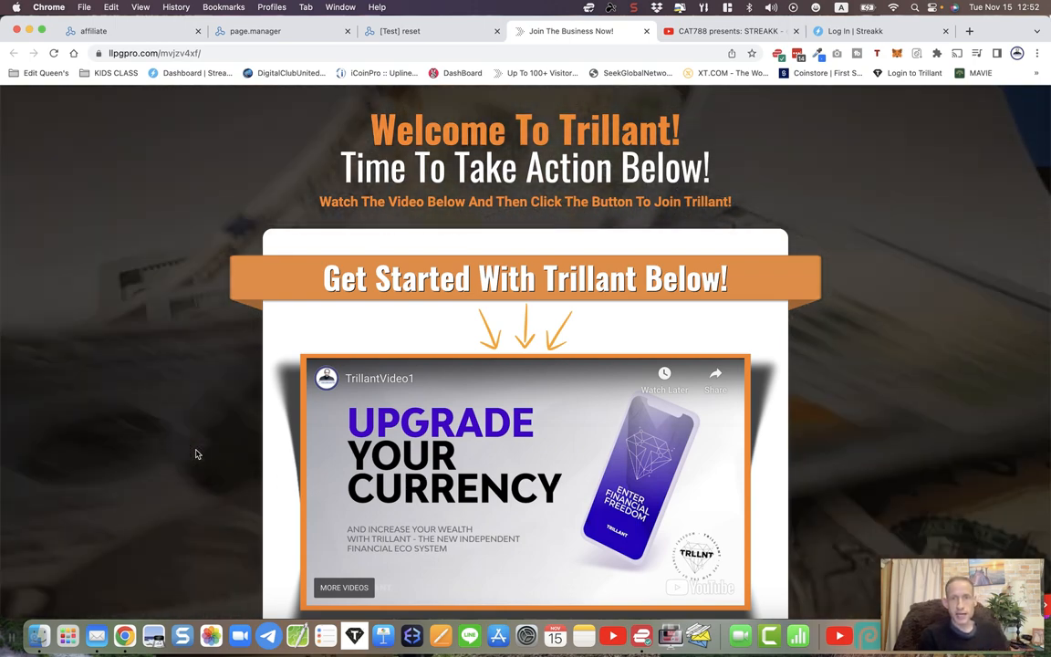
scroll(195, 453, down, 15)
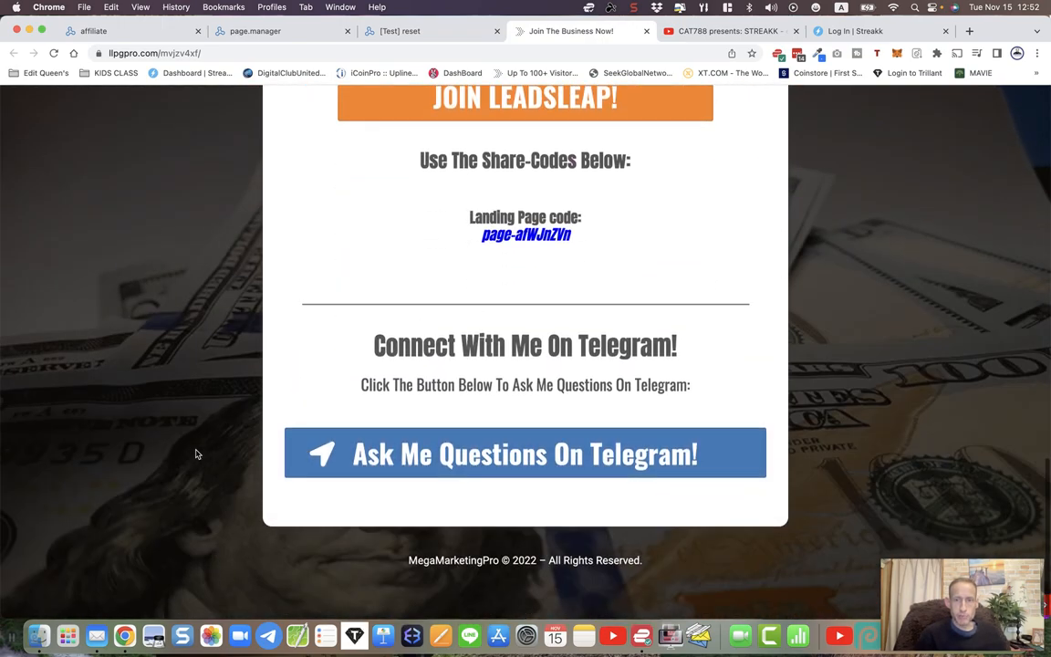
scroll(195, 453, up, 15)
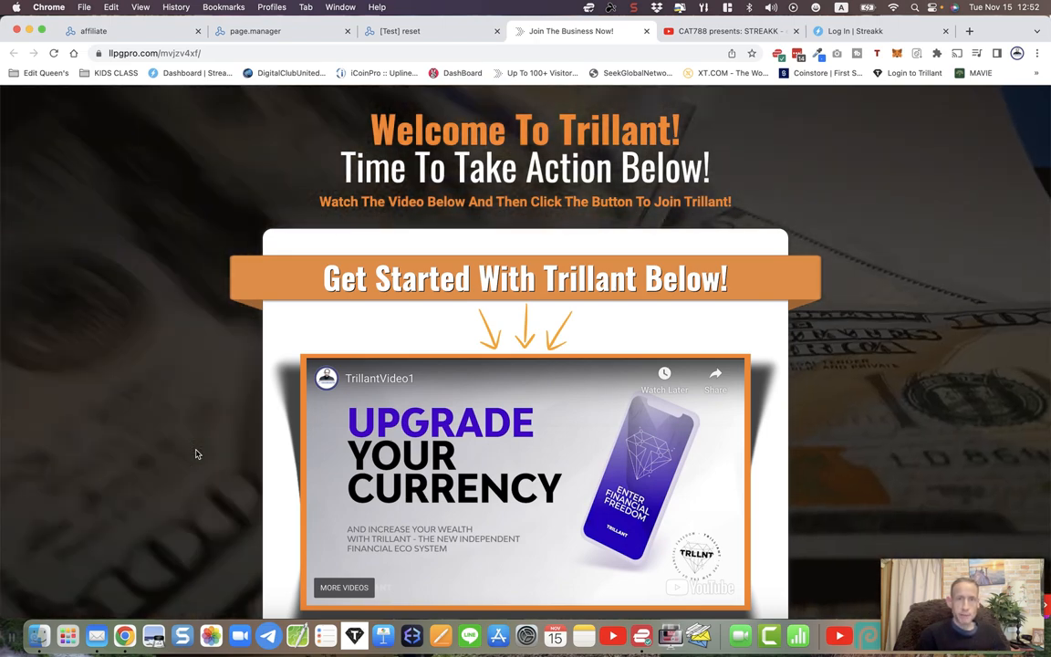
scroll(201, 452, down, 3)
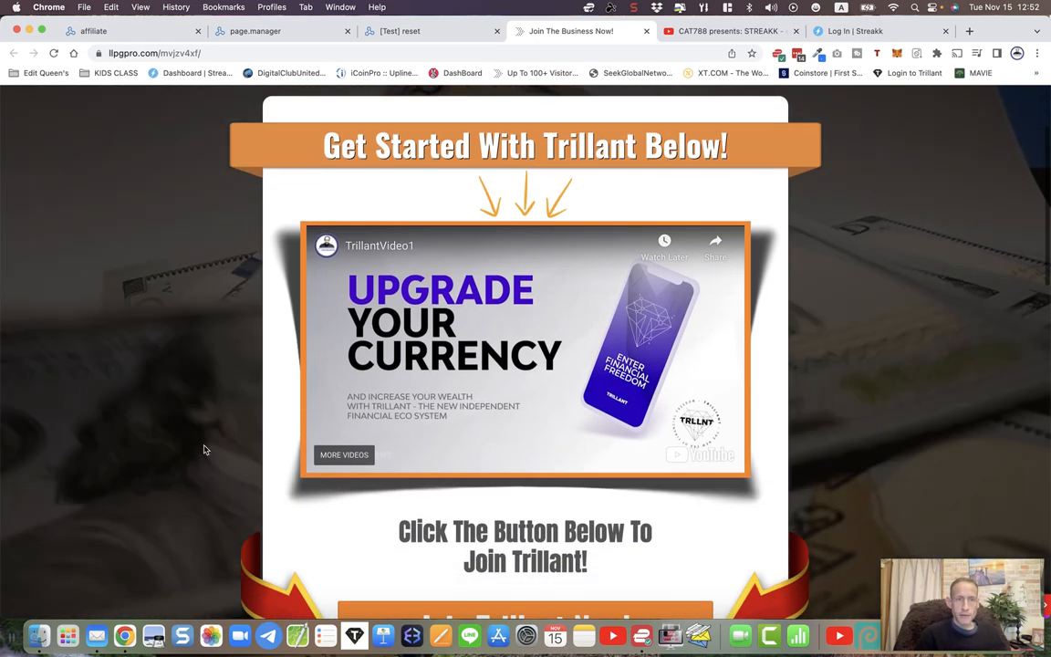
scroll(209, 385, down, 1)
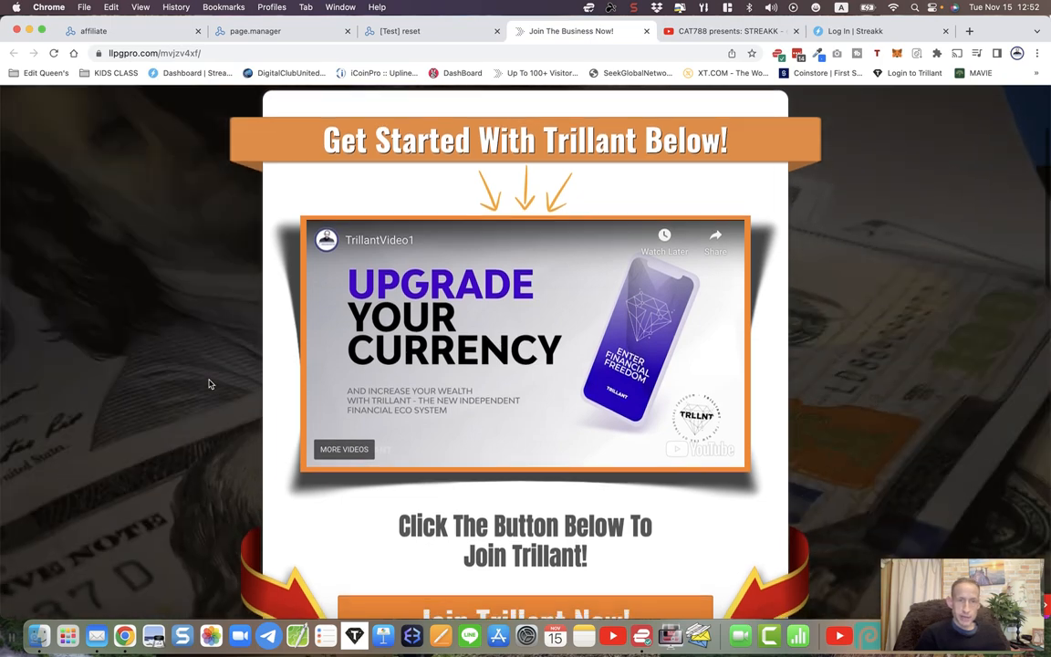
scroll(208, 384, down, 1)
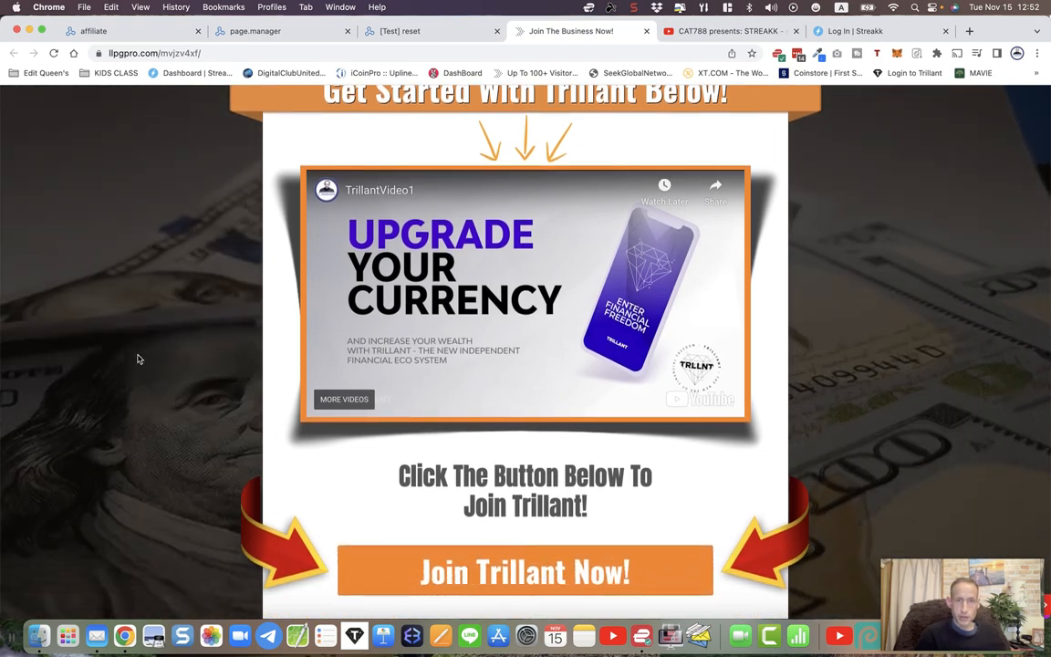
scroll(138, 359, down, 3)
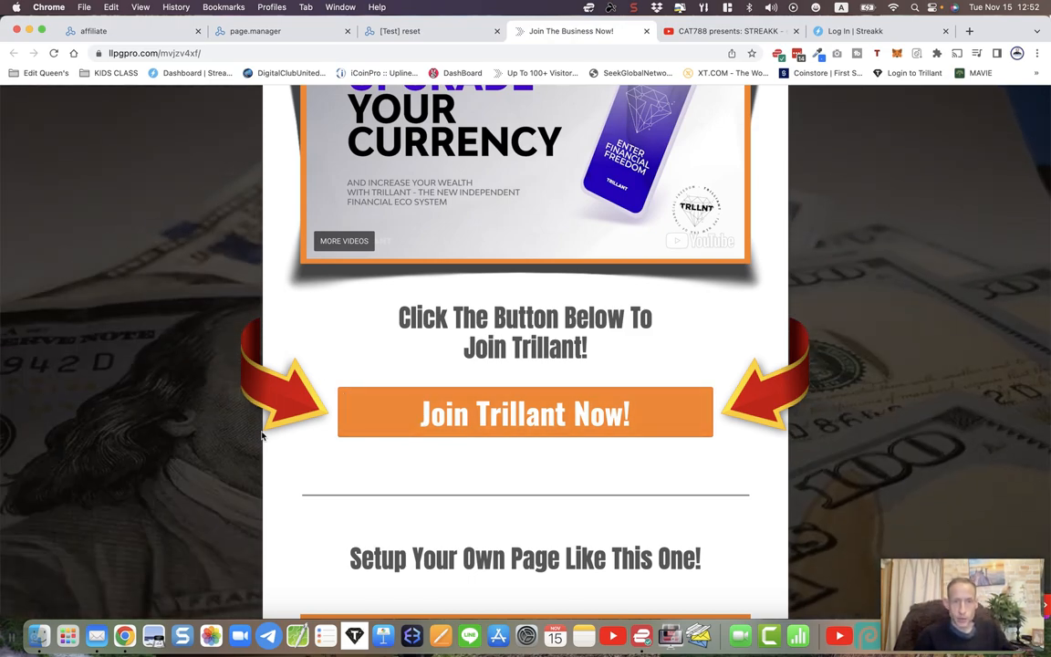
scroll(238, 440, down, 6)
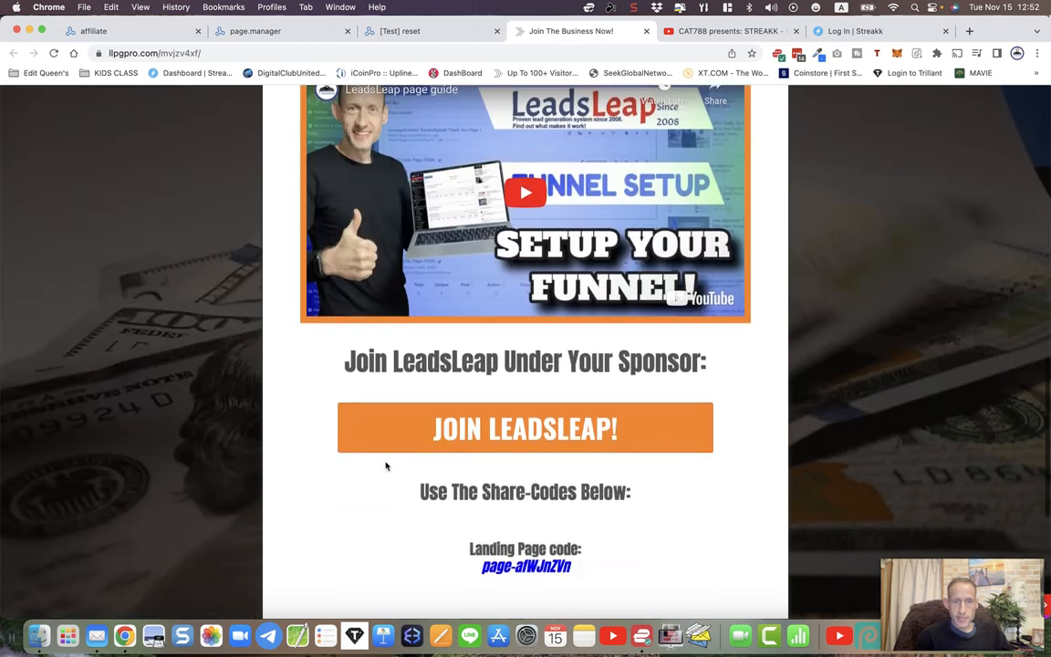
scroll(352, 492, down, 4)
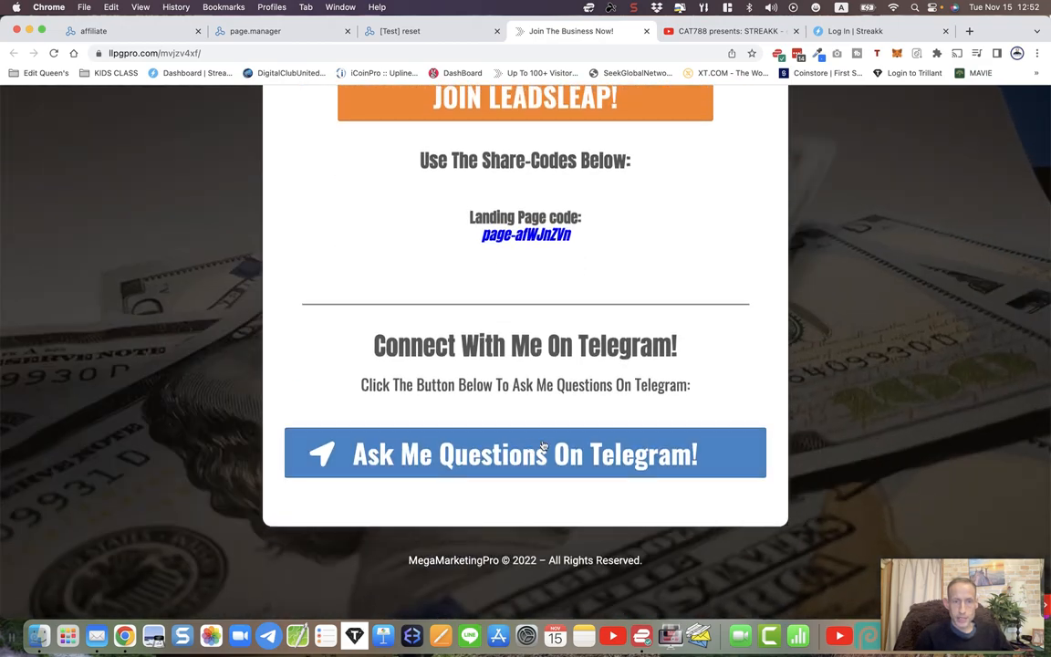
scroll(142, 420, up, 8)
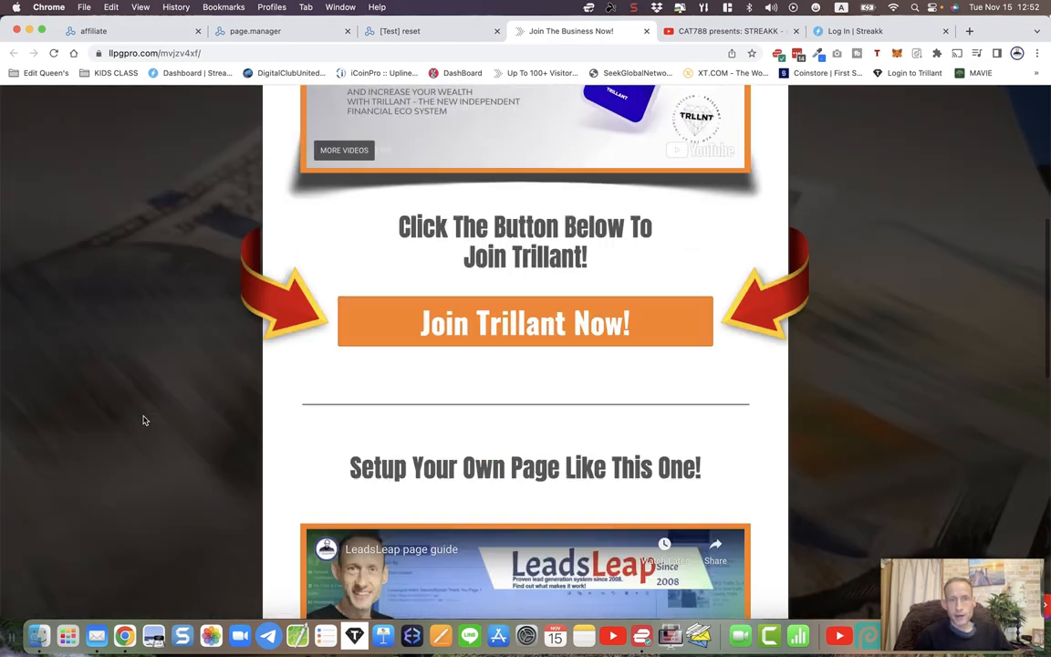
scroll(143, 420, up, 5)
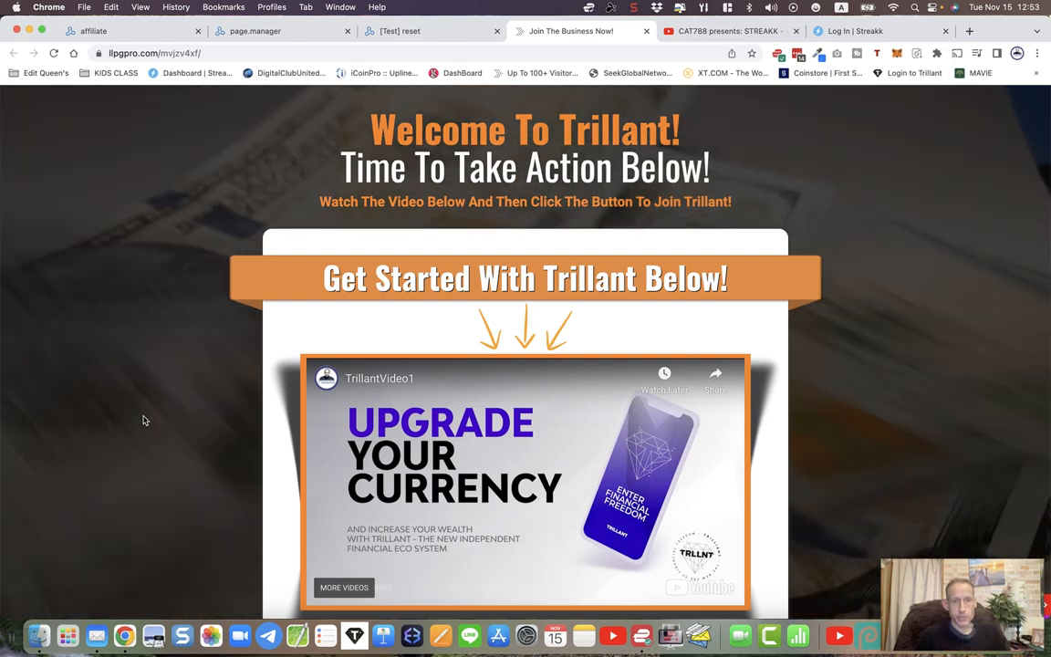
Examine the landing page's Trillant introduction video and the Join Trillant Now call-to-action beneath it
scroll(143, 420, down, 5)
scroll(143, 419, down, 3)
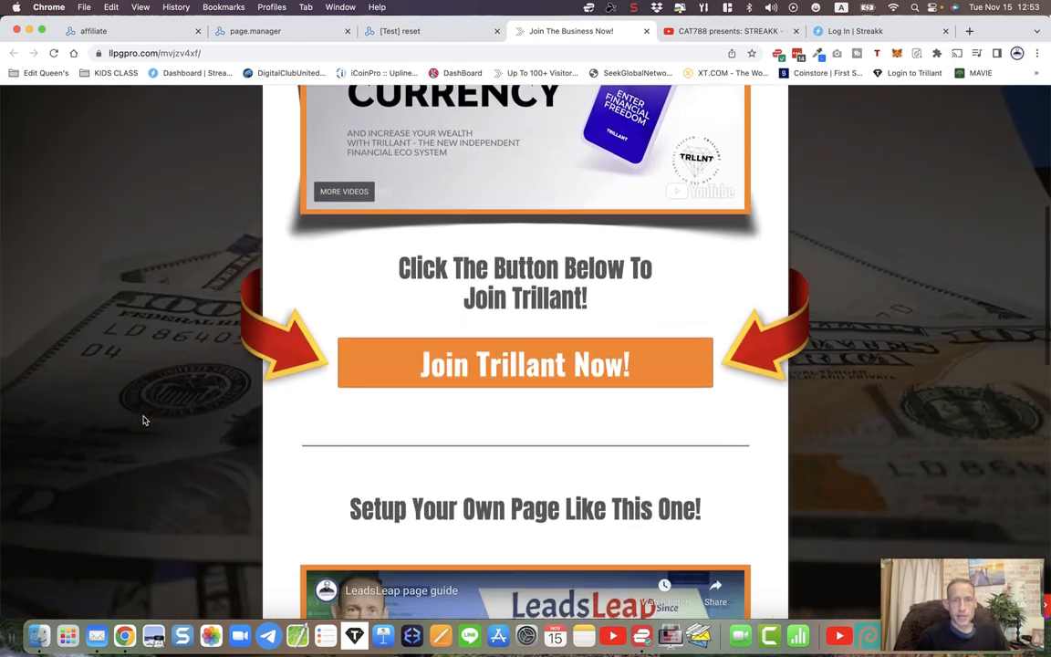
scroll(143, 419, up, 3)
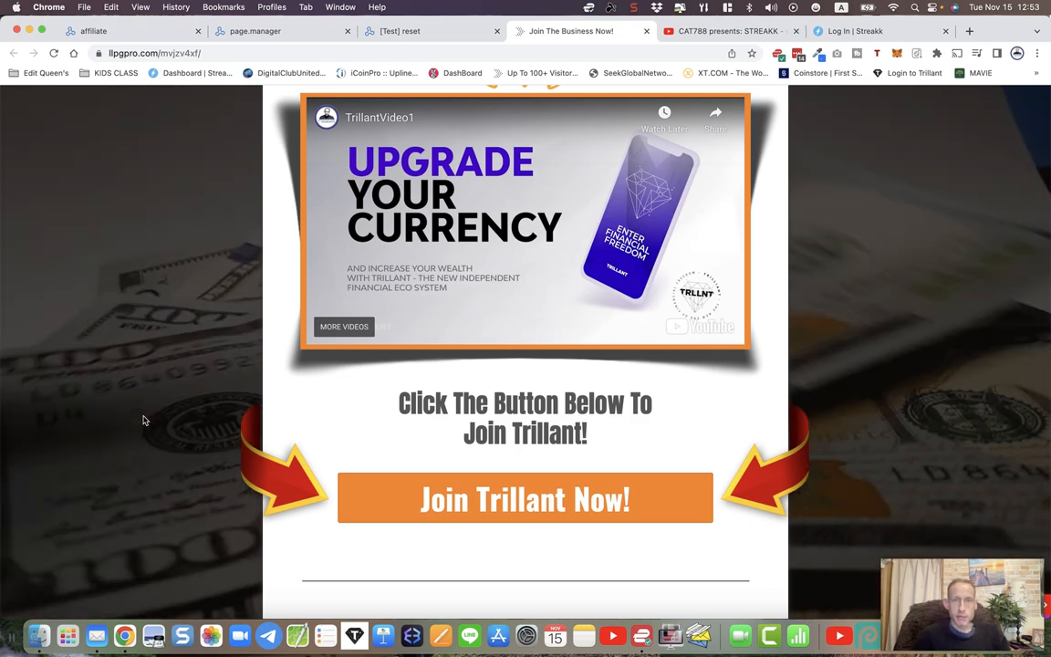
scroll(143, 420, up, 5)
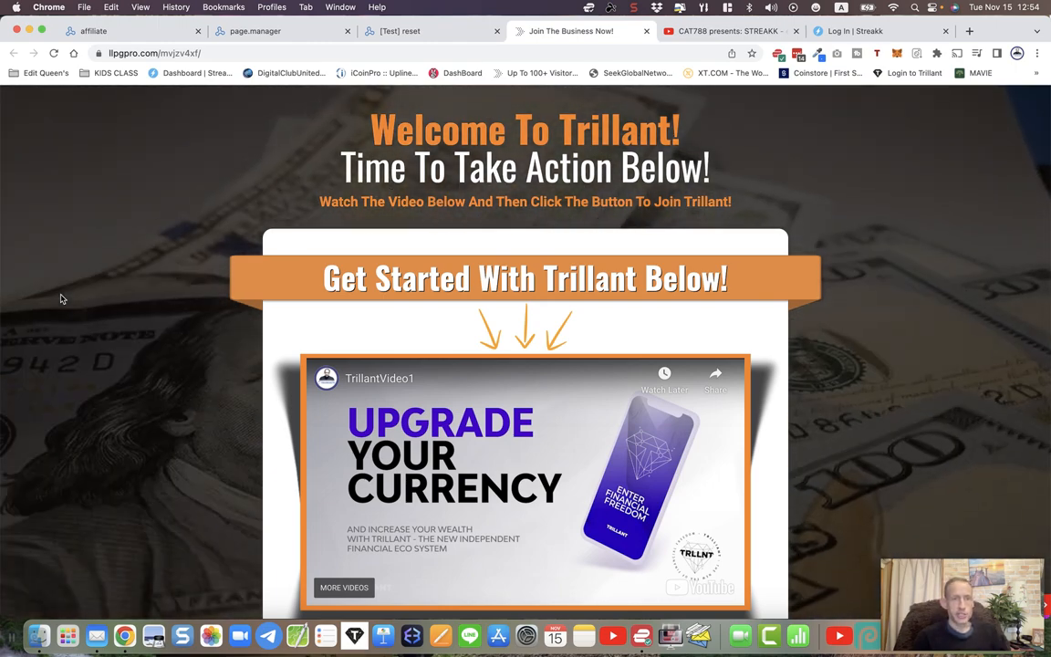
scroll(62, 298, down, 3)
scroll(61, 298, down, 2)
scroll(62, 300, up, 1)
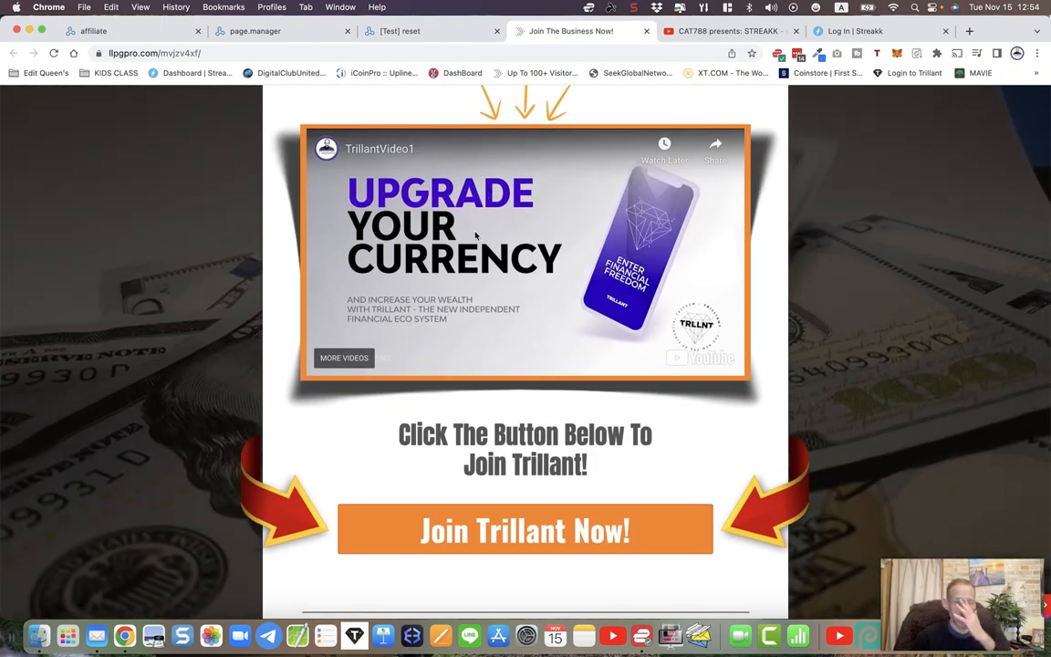
scroll(475, 235, down, 2)
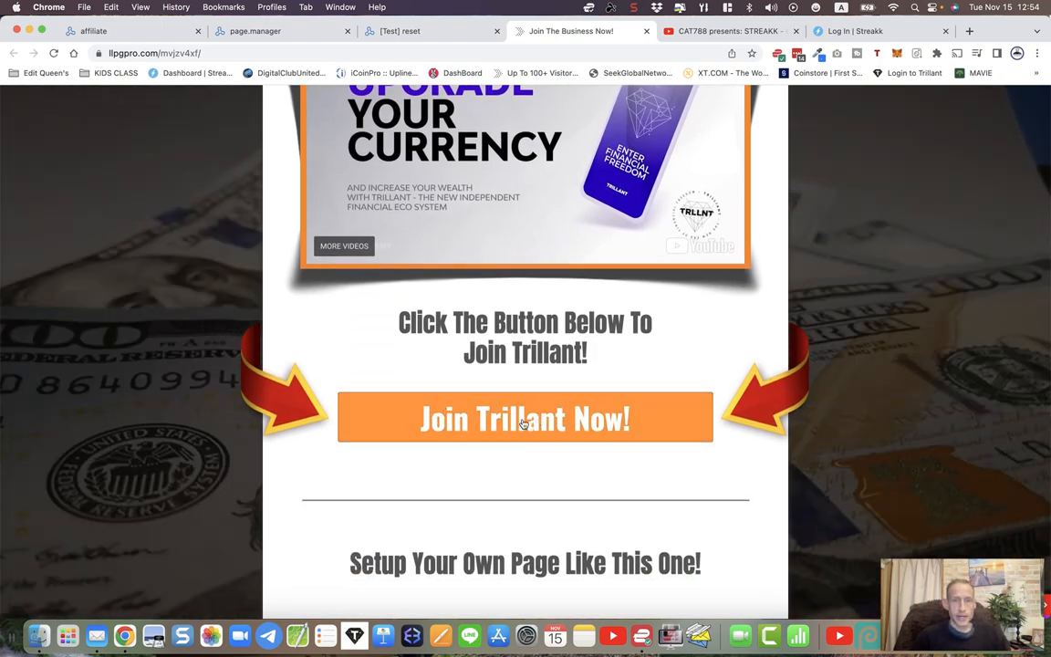
scroll(195, 397, down, 2)
scroll(195, 397, up, 4)
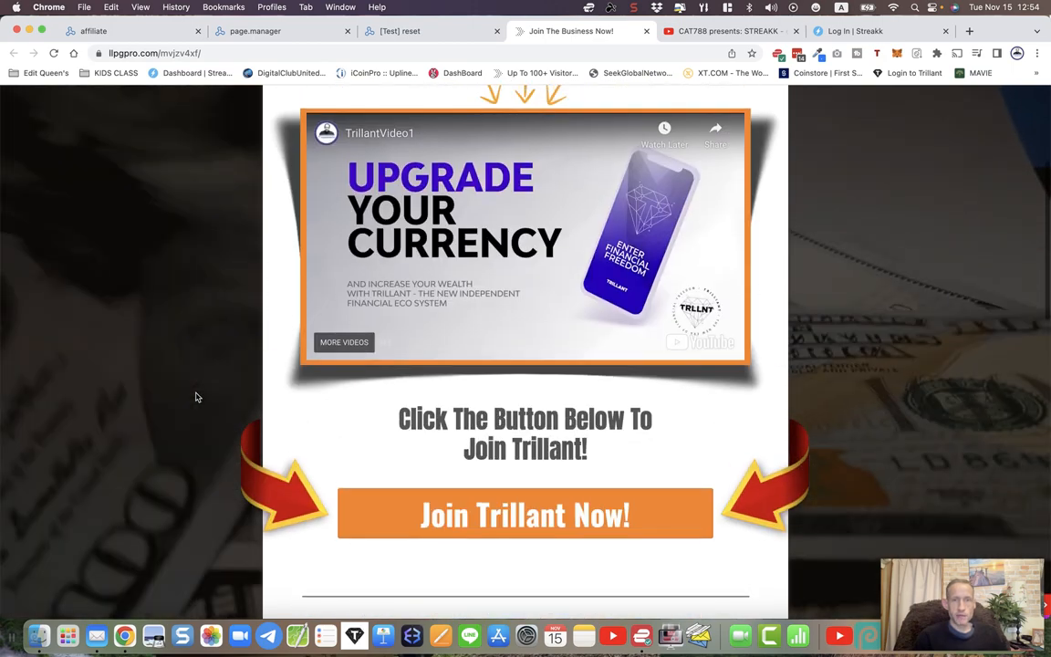
Examine the page-setup section with the LeadsLeap guide video, sponsor join link and share code, plus the Telegram contact section
scroll(196, 397, down, 10)
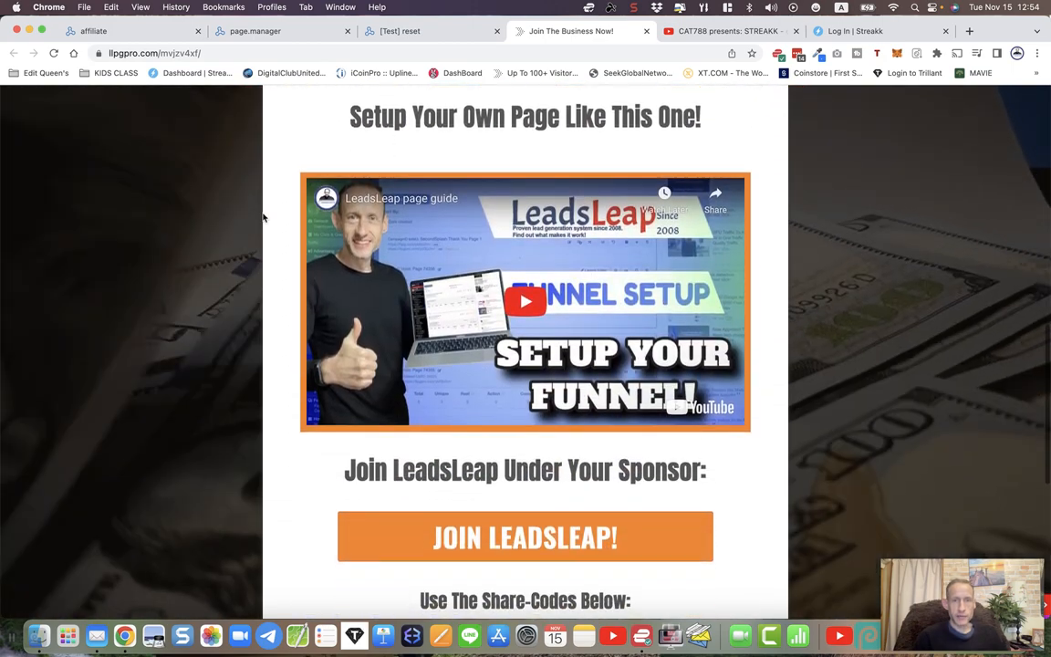
scroll(280, 390, down, 6)
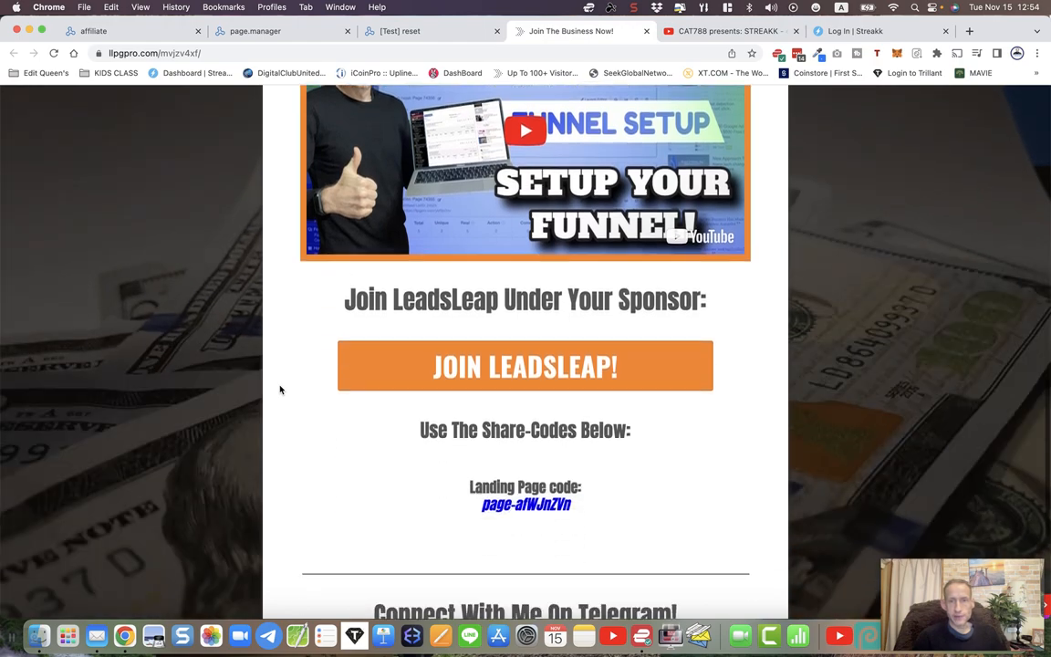
scroll(280, 390, up, 7)
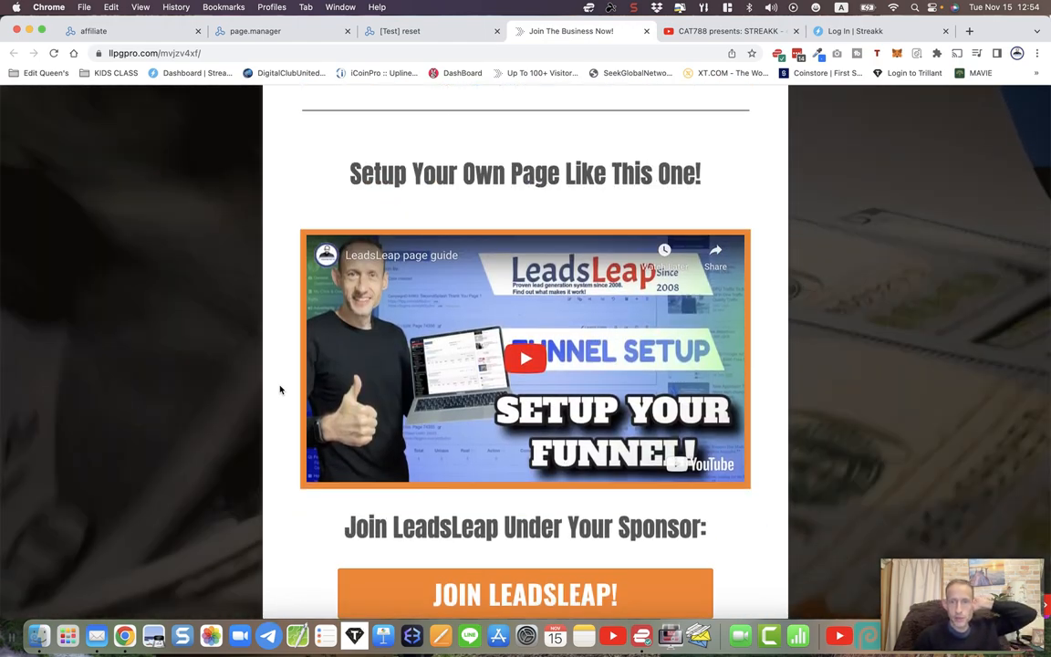
scroll(280, 390, up, 3)
scroll(280, 389, down, 6)
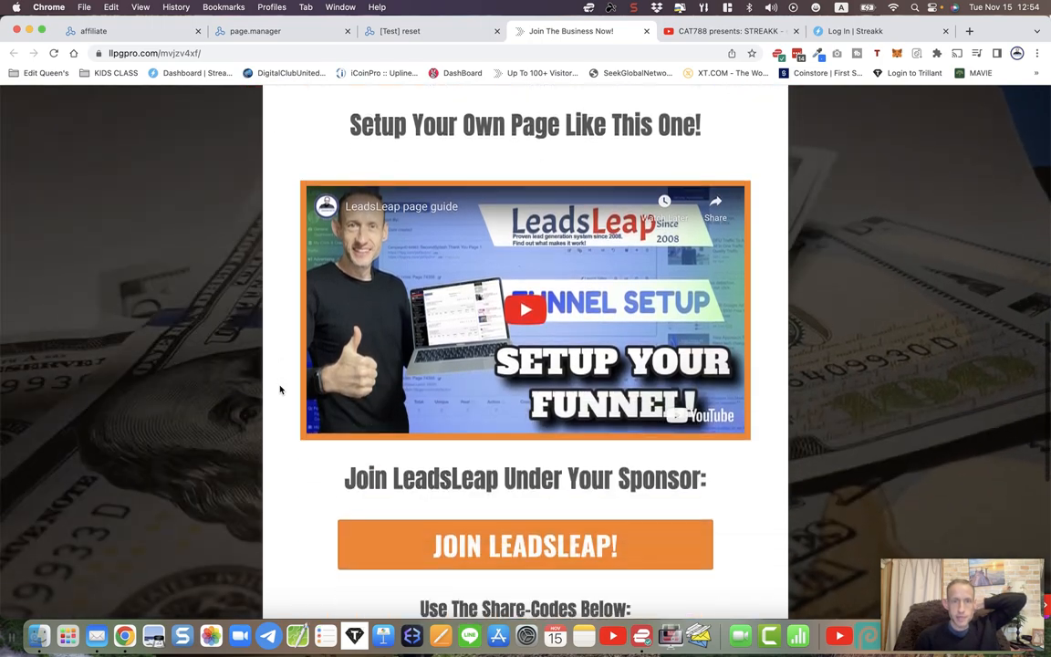
scroll(280, 390, down, 1)
scroll(281, 389, up, 6)
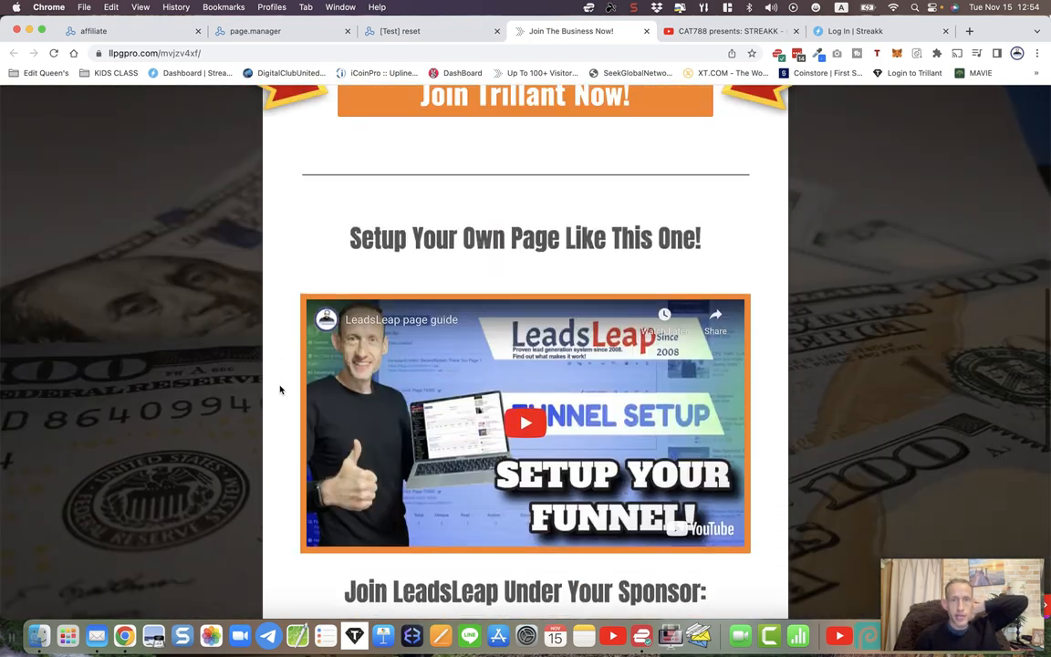
scroll(280, 389, down, 10)
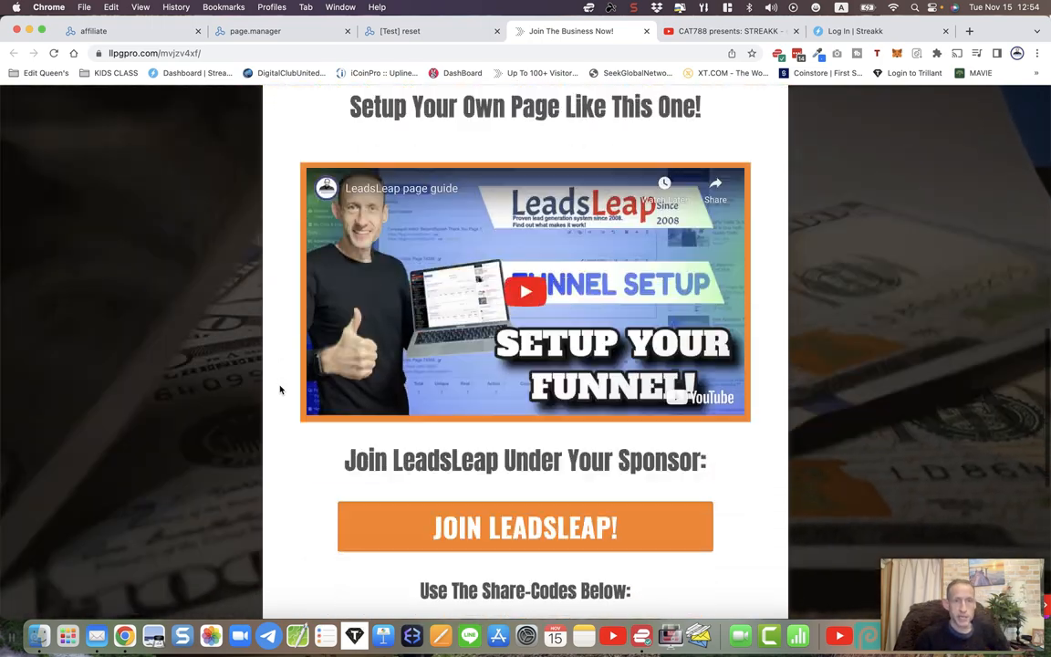
scroll(280, 389, down, 1)
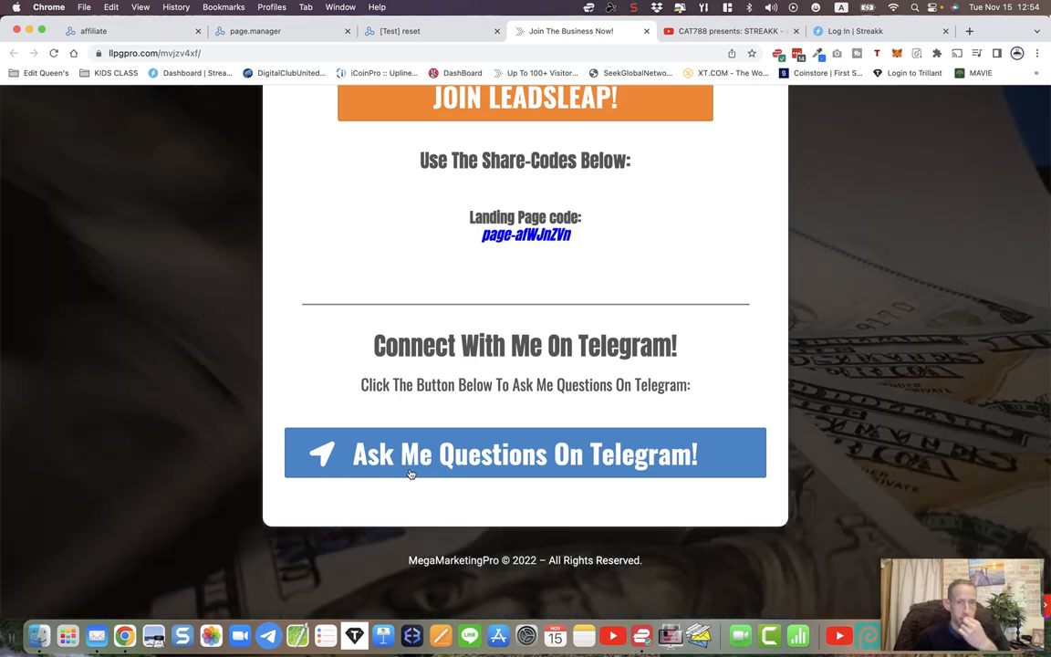
Highlight the landing page share code listed under the LeadsLeap join link
scroll(411, 471, up, 10)
scroll(411, 470, up, 10)
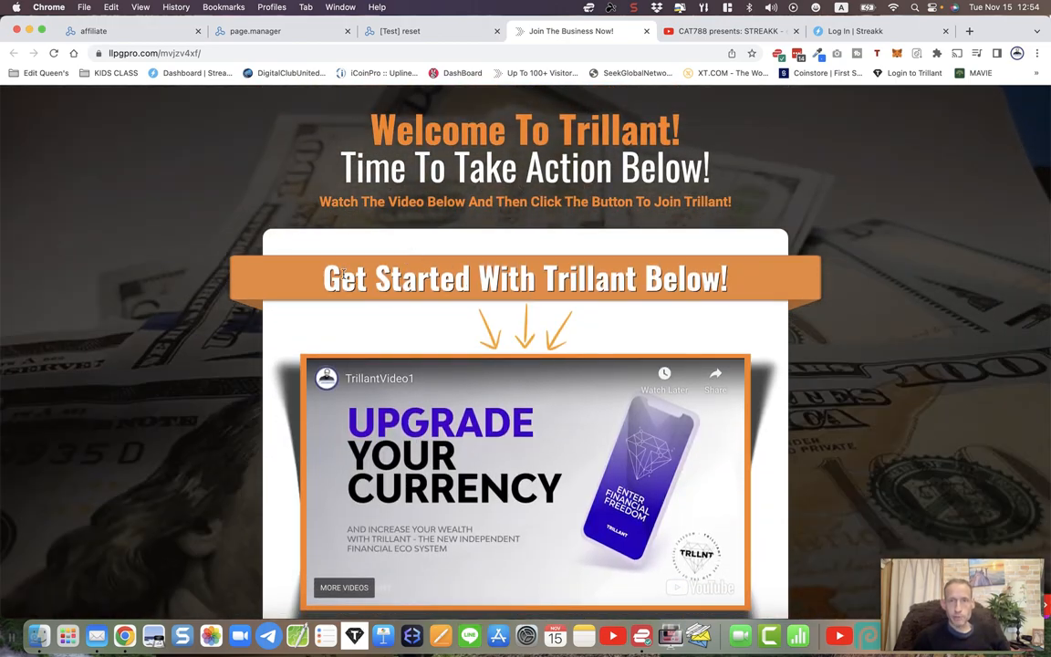
scroll(343, 274, down, 10)
scroll(343, 274, down, 8)
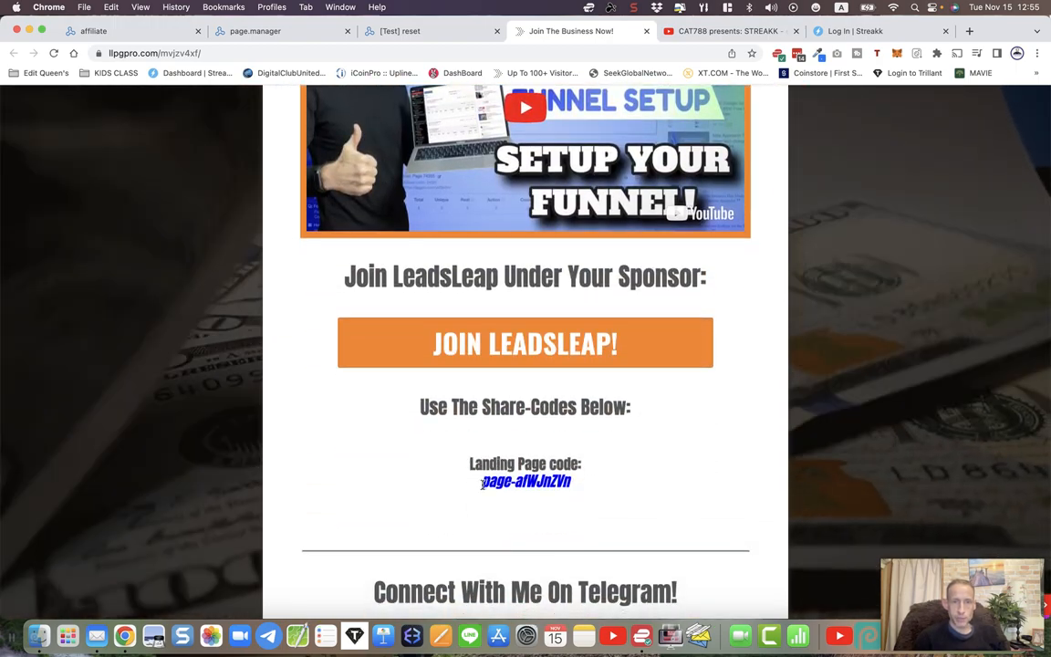
drag(482, 484, 600, 484)
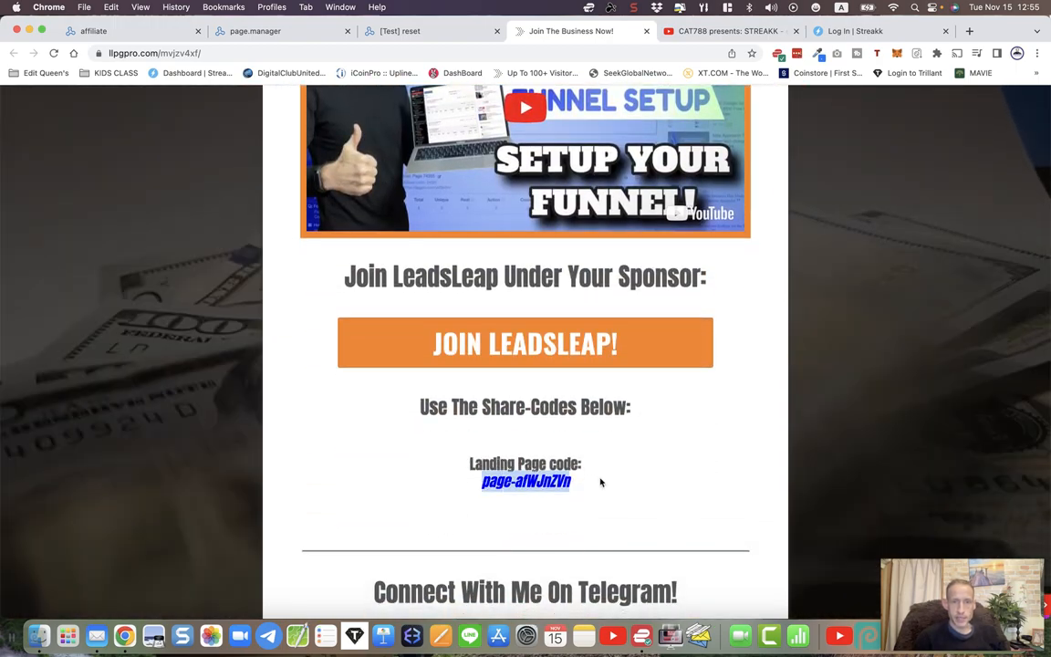
scroll(600, 483, down, 10)
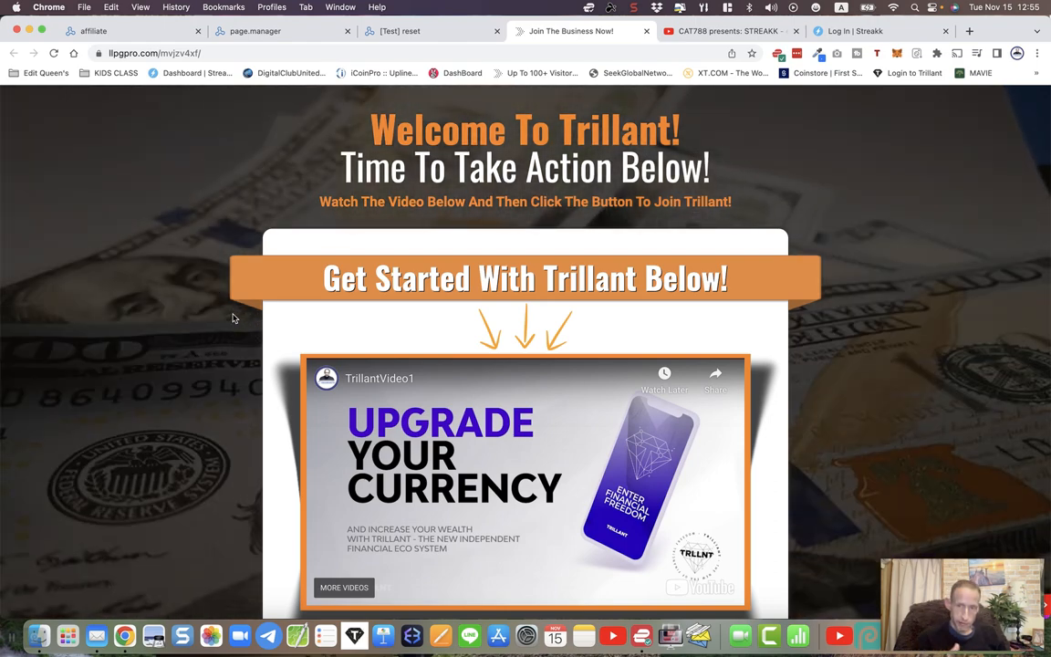
Recheck the landing page down to its share code and switch to the LeadsLeap Share Code Test Account page
scroll(233, 317, down, 2)
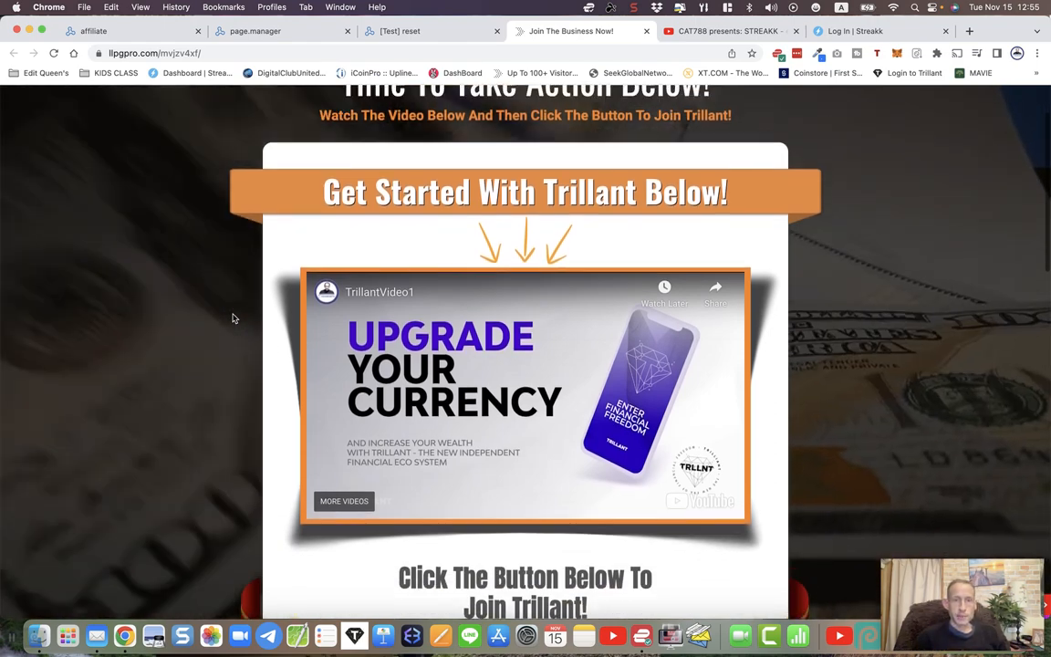
scroll(216, 203, up, 3)
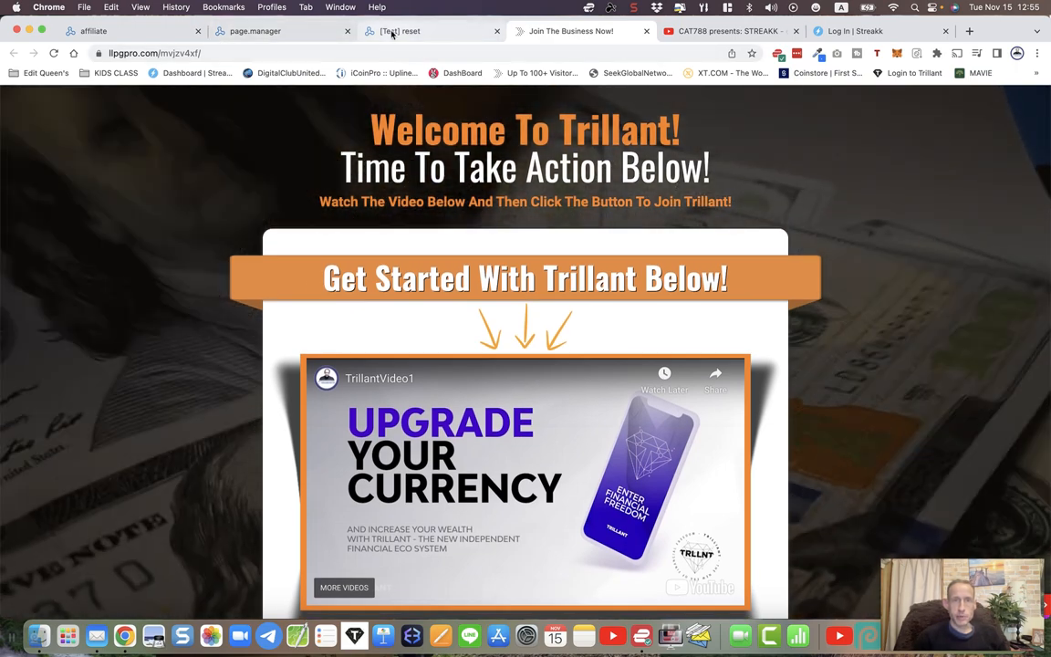
scroll(350, 280, down, 1)
scroll(351, 280, down, 15)
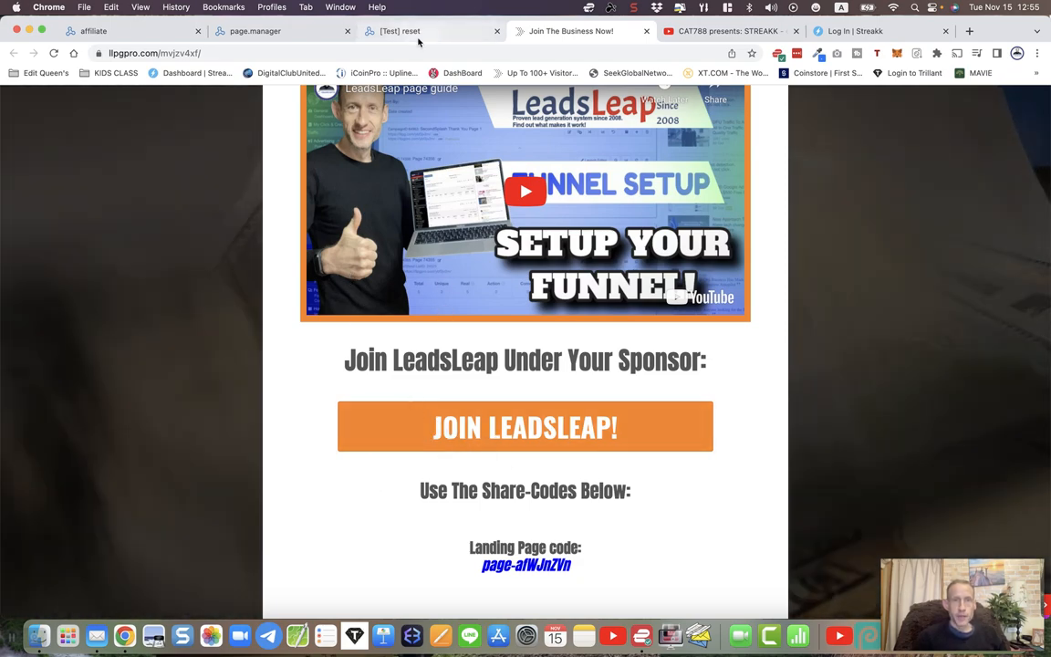
click(381, 34)
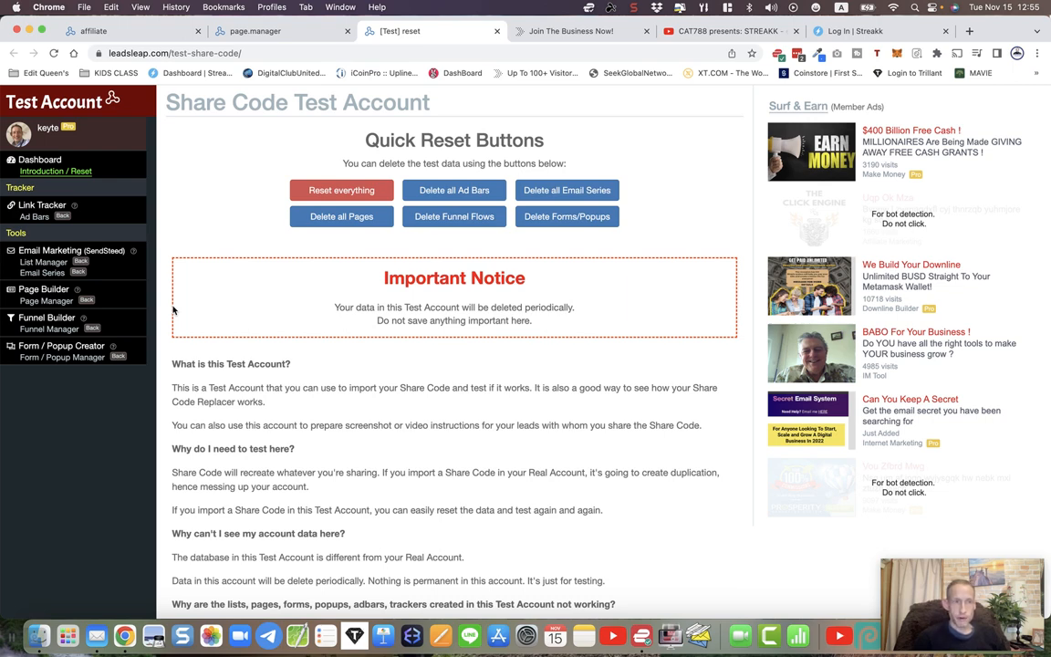
Add a page campaign named "My business" in the test account's Page Manager
click(40, 302)
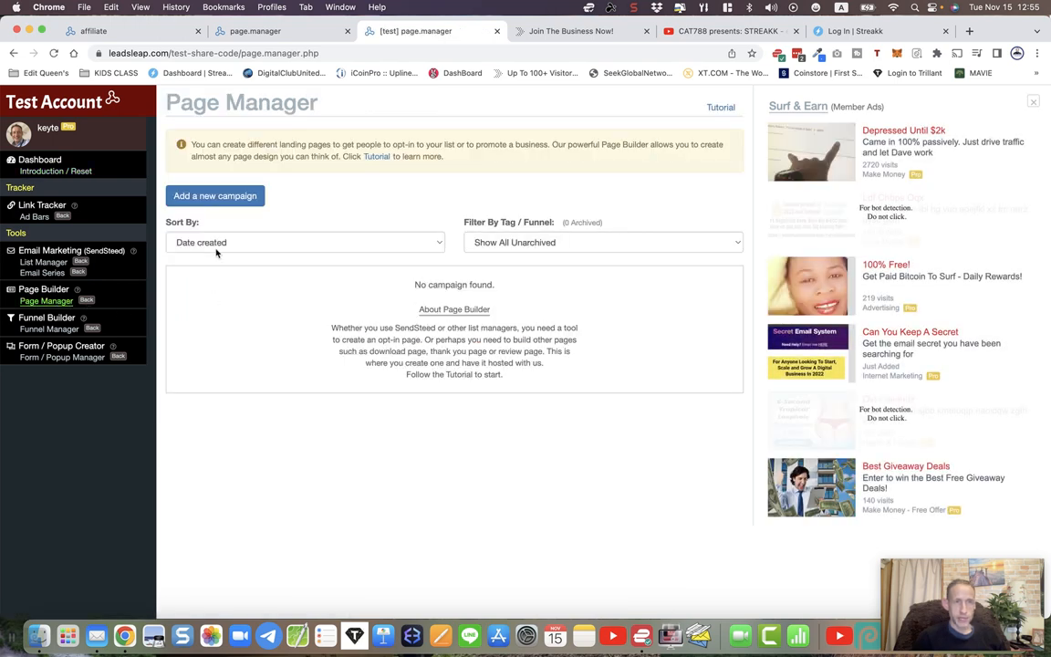
click(228, 195)
click(380, 175)
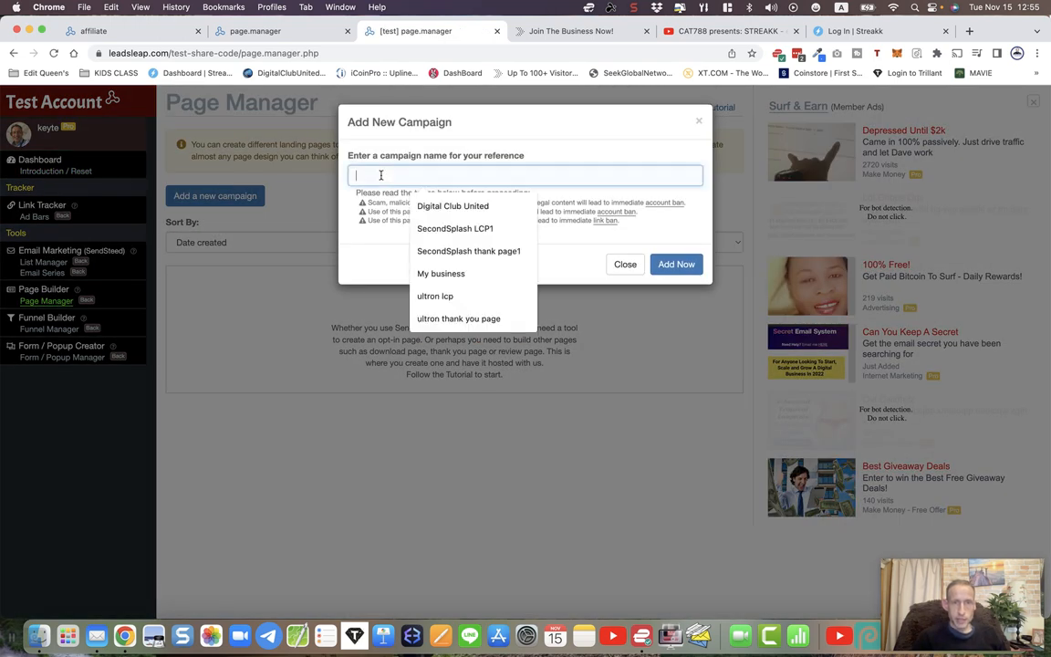
text(m)
key(Down)
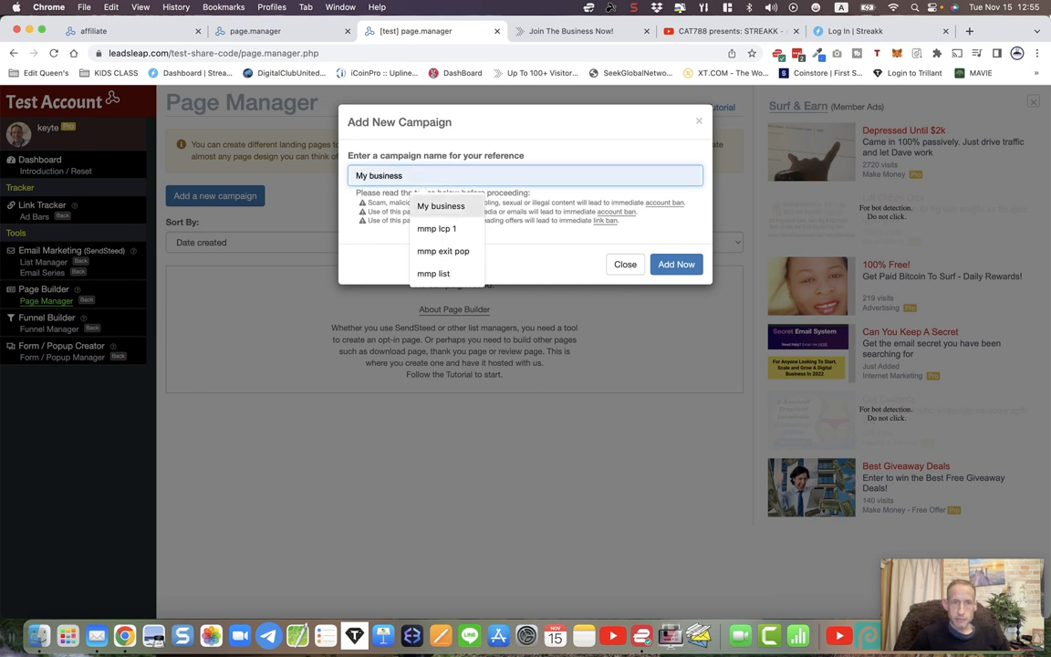
key(Return)
click(673, 265)
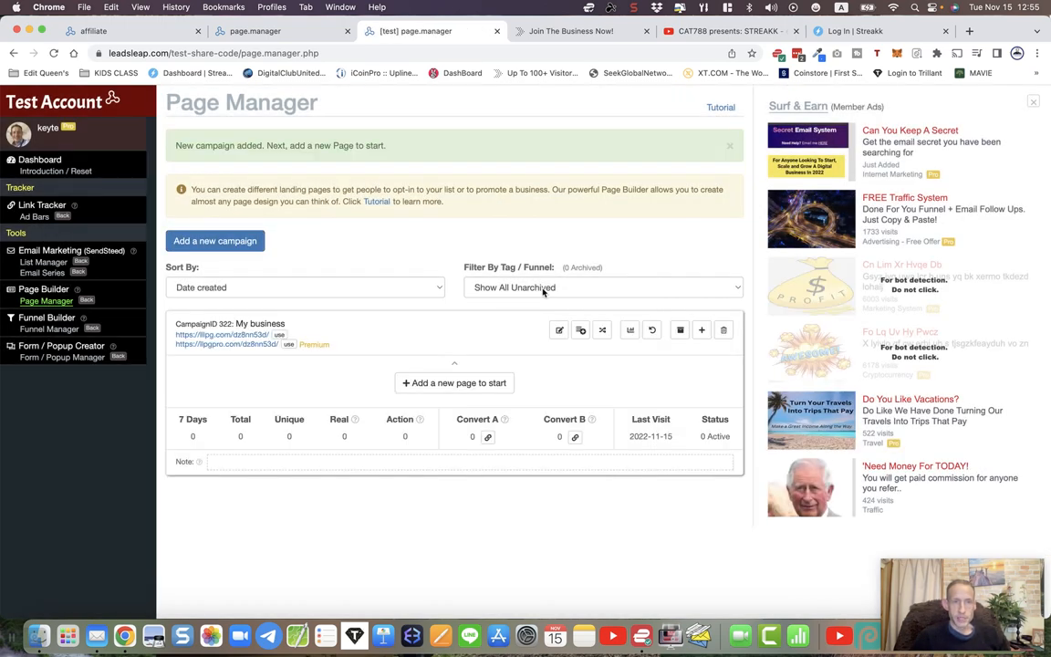
Start adding a page to the My business campaign and copy the landing page share code page-afWJnZVn from the Join The Business Now! page
click(439, 384)
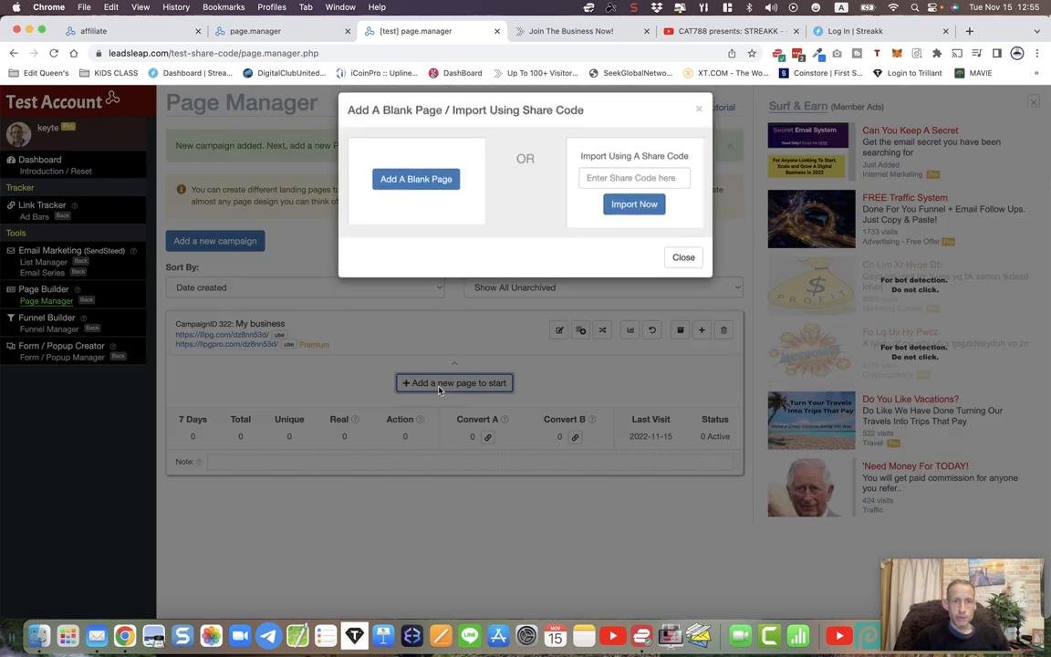
click(565, 31)
scroll(547, 310, down, 3)
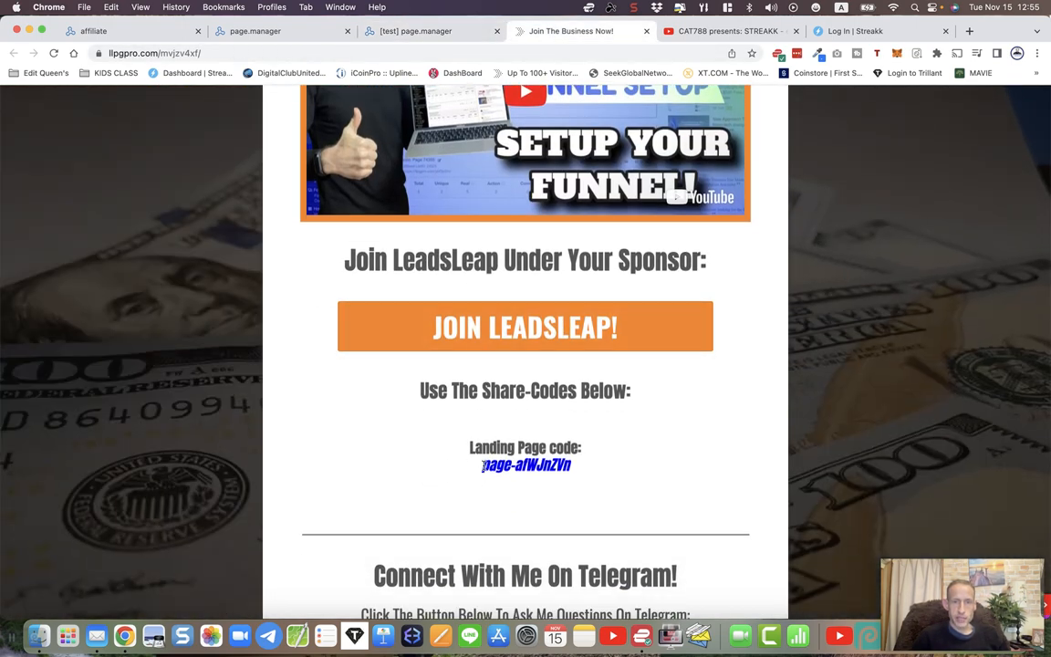
triple_click(549, 466)
right_click(548, 466)
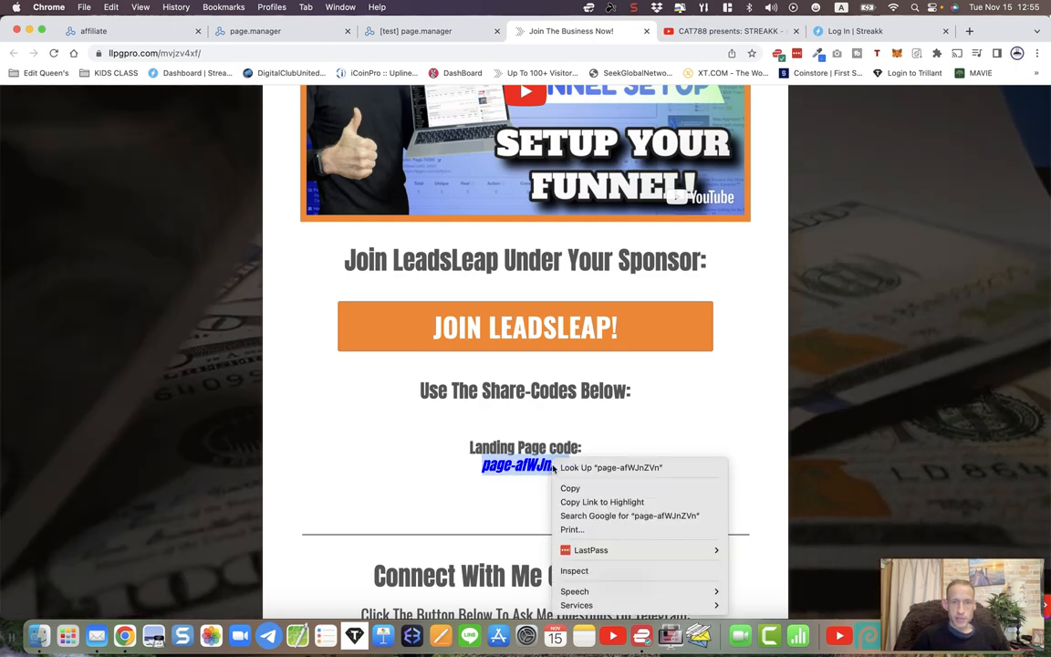
click(566, 488)
Import the landing page into the My business campaign with the copied share code
click(418, 33)
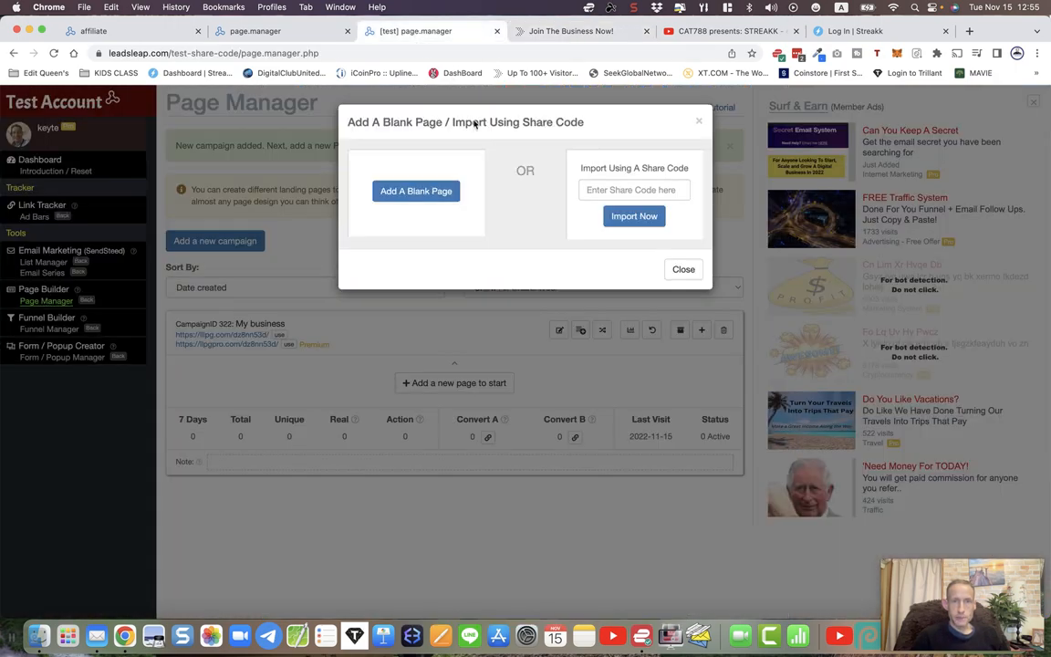
right_click(599, 186)
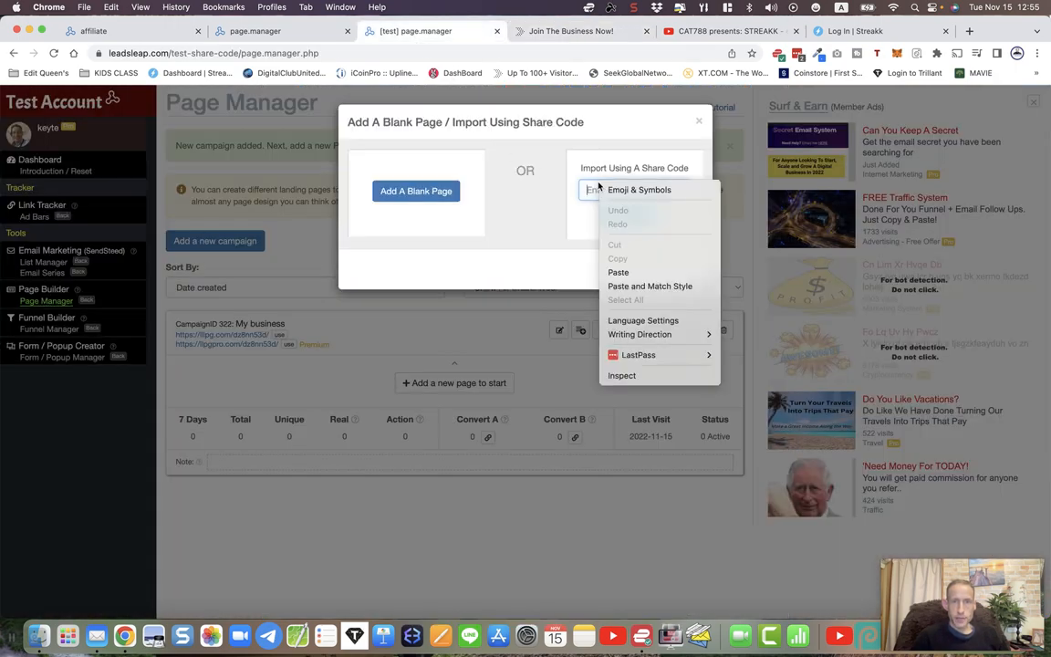
click(619, 272)
click(630, 219)
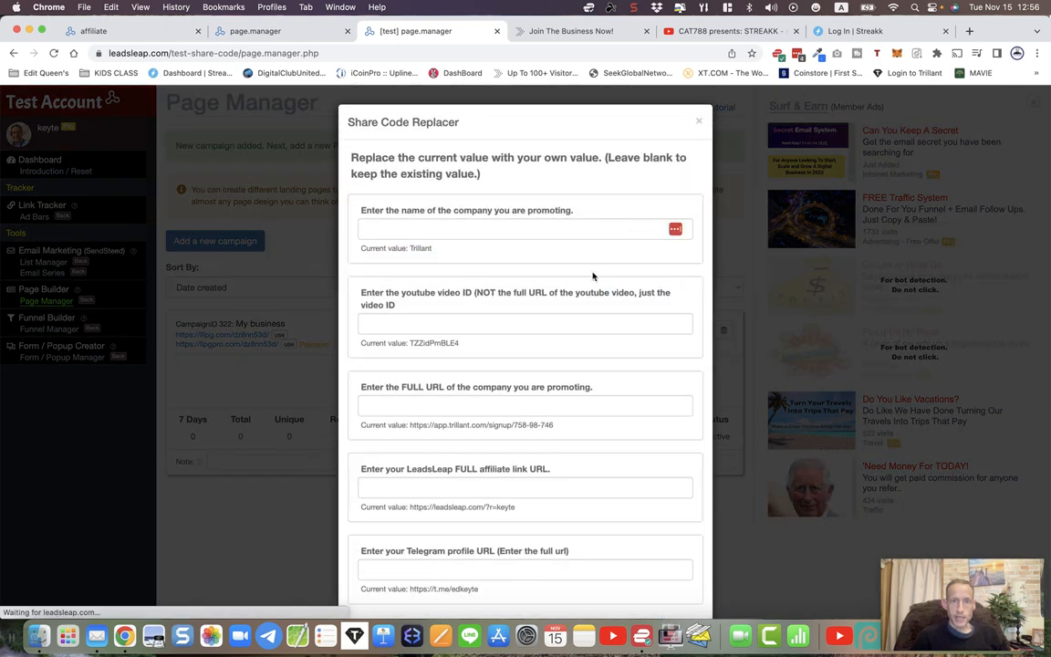
Enter Seakk as the name of the promoted company in the Share Code Replacer
scroll(592, 277, down, 2)
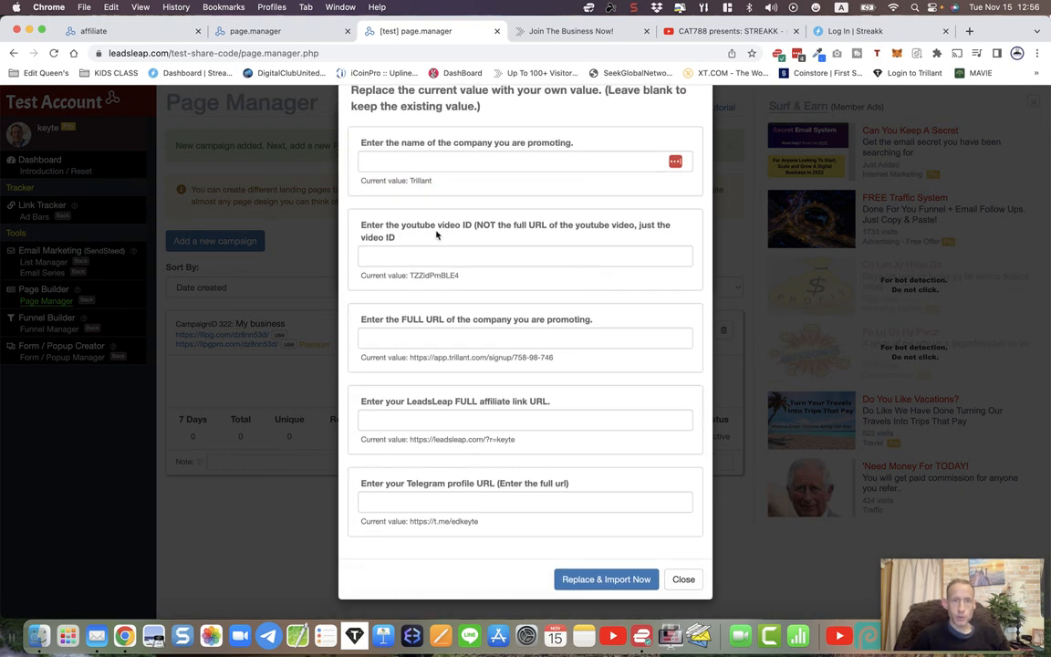
click(443, 167)
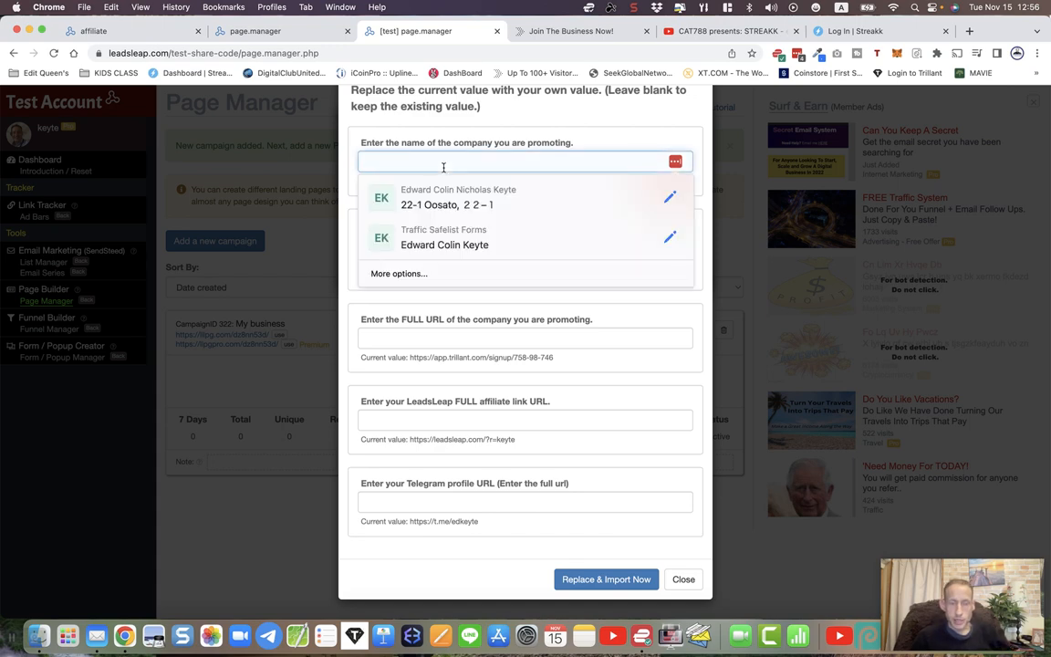
text(Ul)
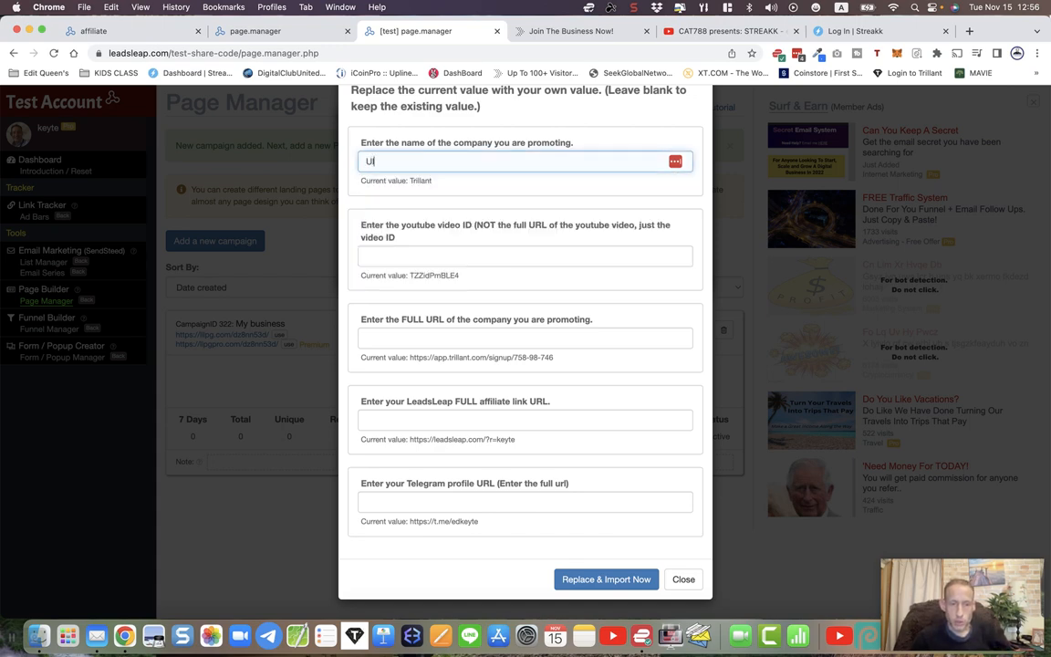
key(BackSpace)
key(BackSpace)
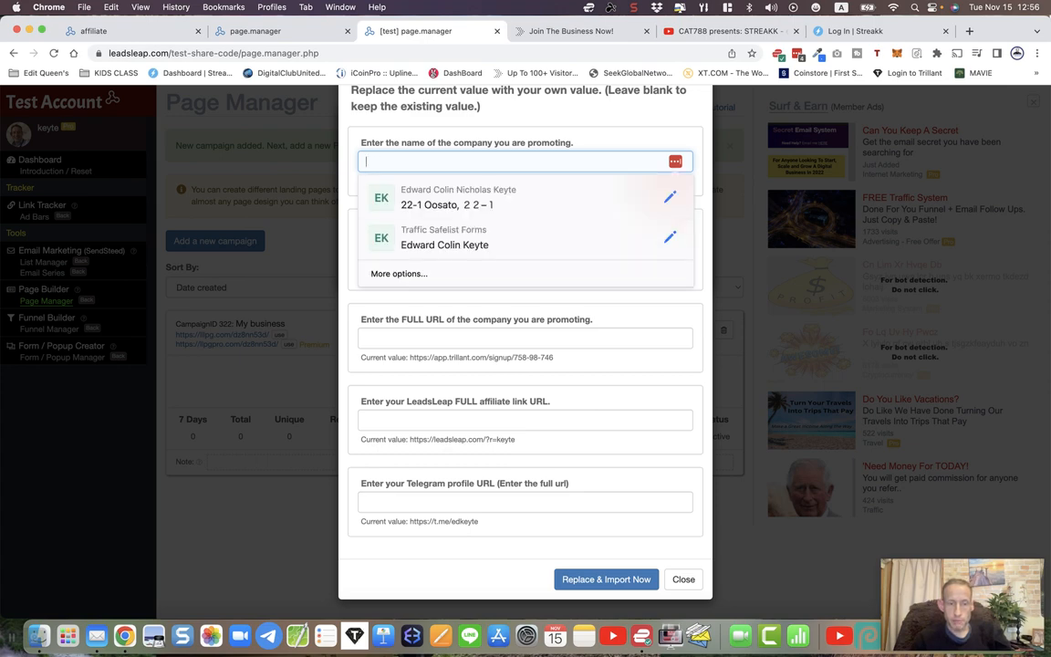
text(Seakk)
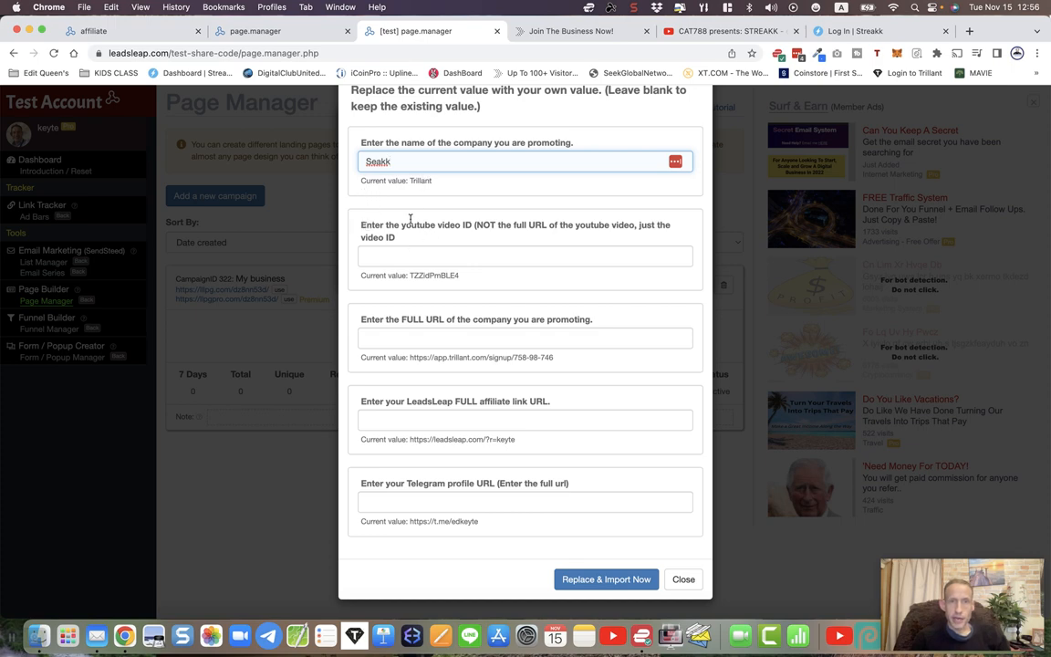
Copy the ID zVWQqR9rB_c from the STREAKK presentation video's address and paste it as the replacement YouTube video ID
double_click(466, 224)
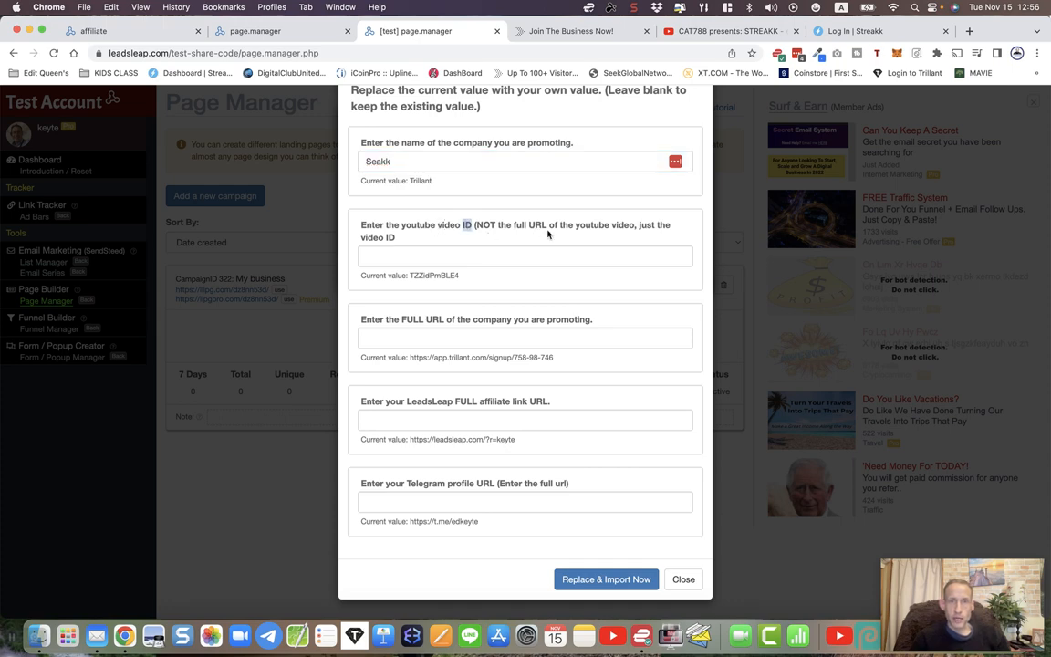
click(689, 33)
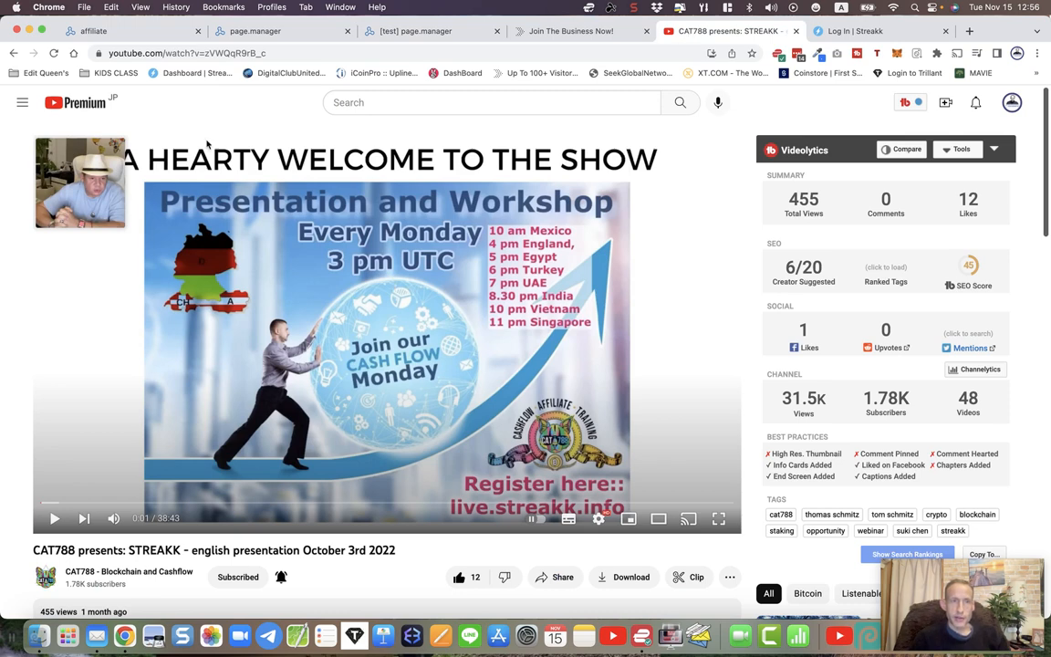
drag(204, 53, 271, 51)
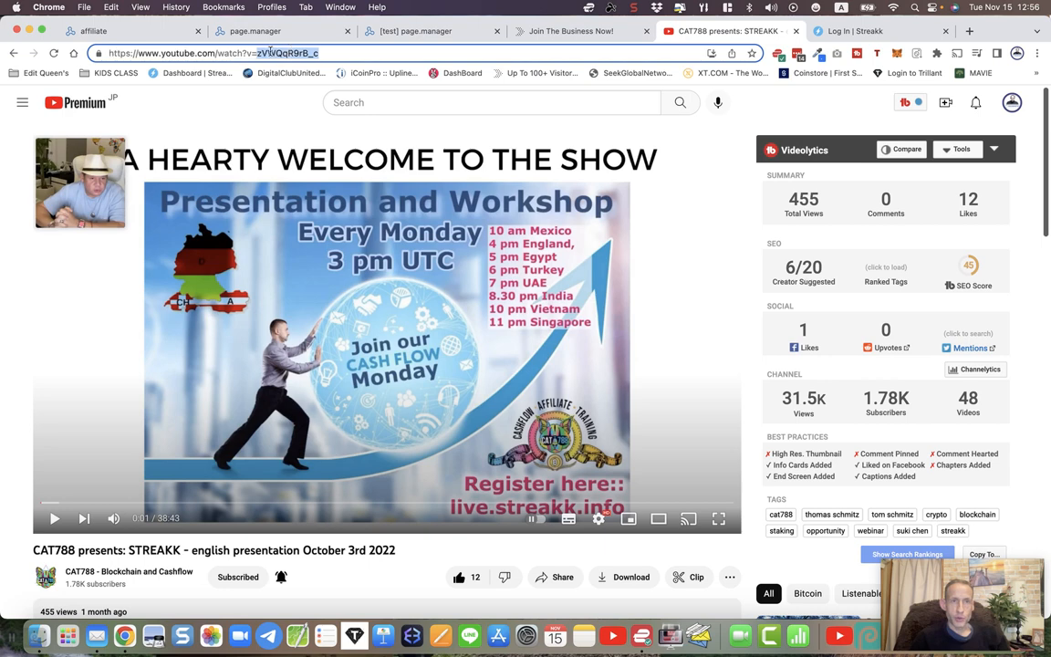
right_click(270, 52)
click(280, 142)
click(566, 33)
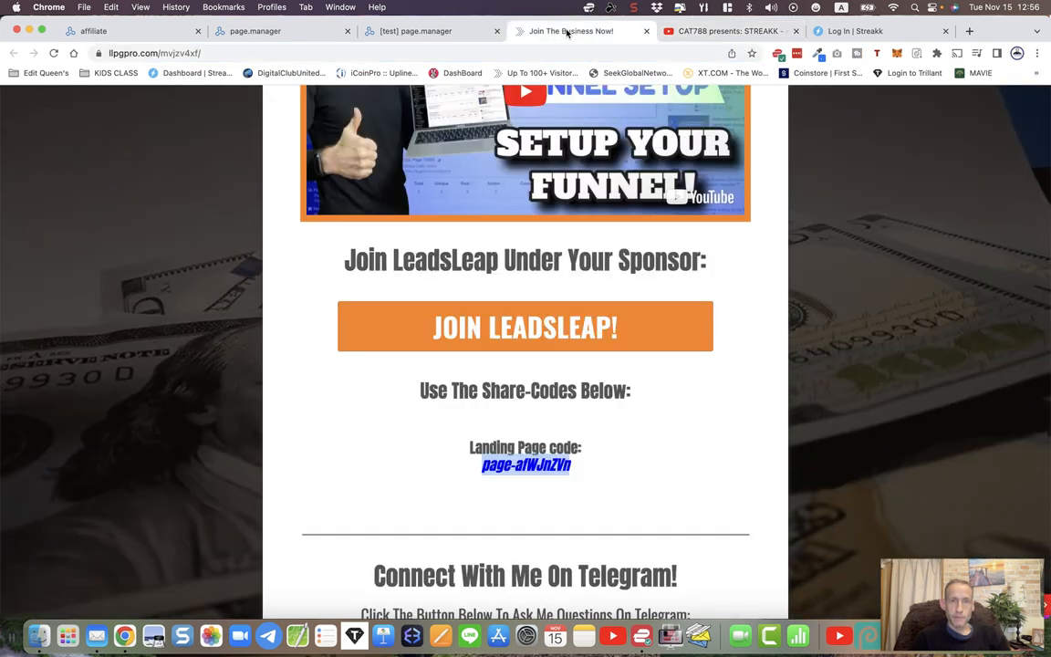
click(387, 32)
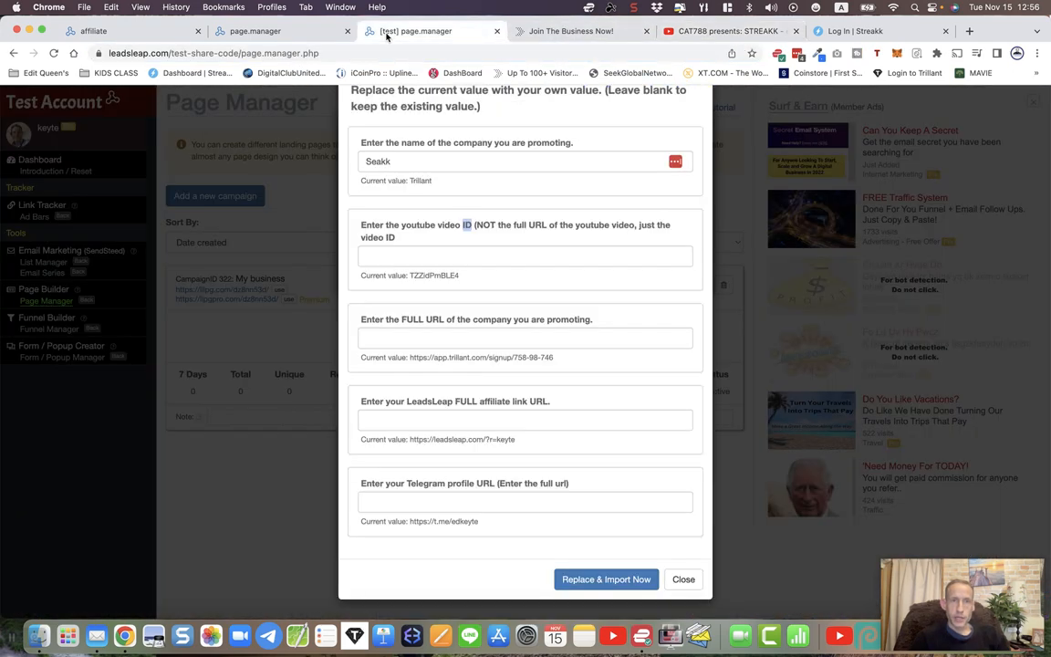
right_click(386, 257)
click(408, 345)
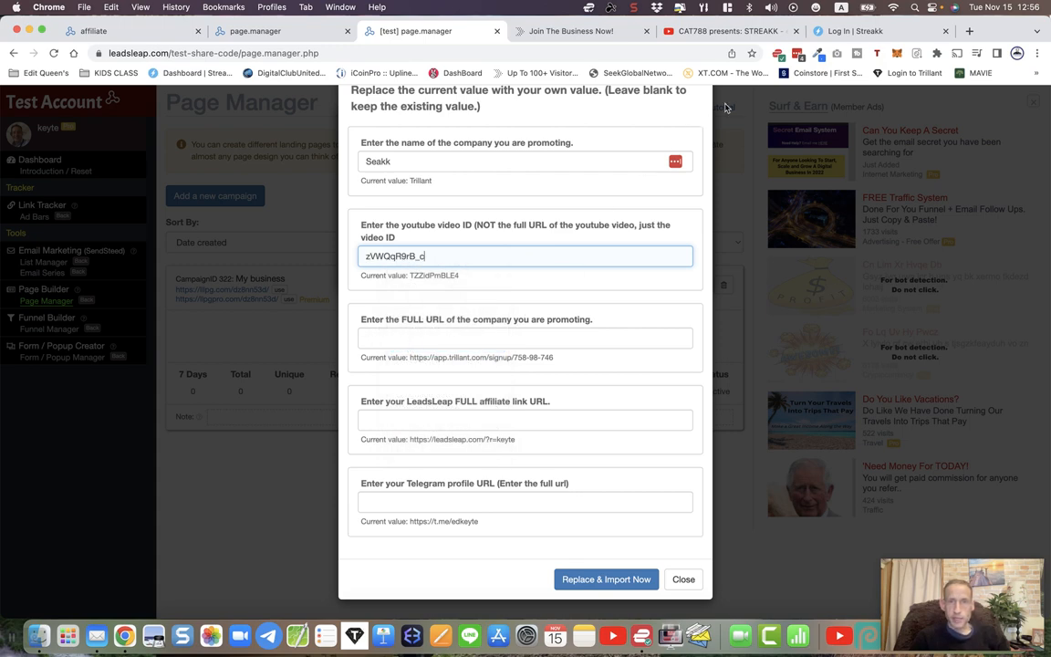
Log in to Streakk with the prefilled credentials, dismiss the Maldives promotion and copy the account's referral link
click(824, 33)
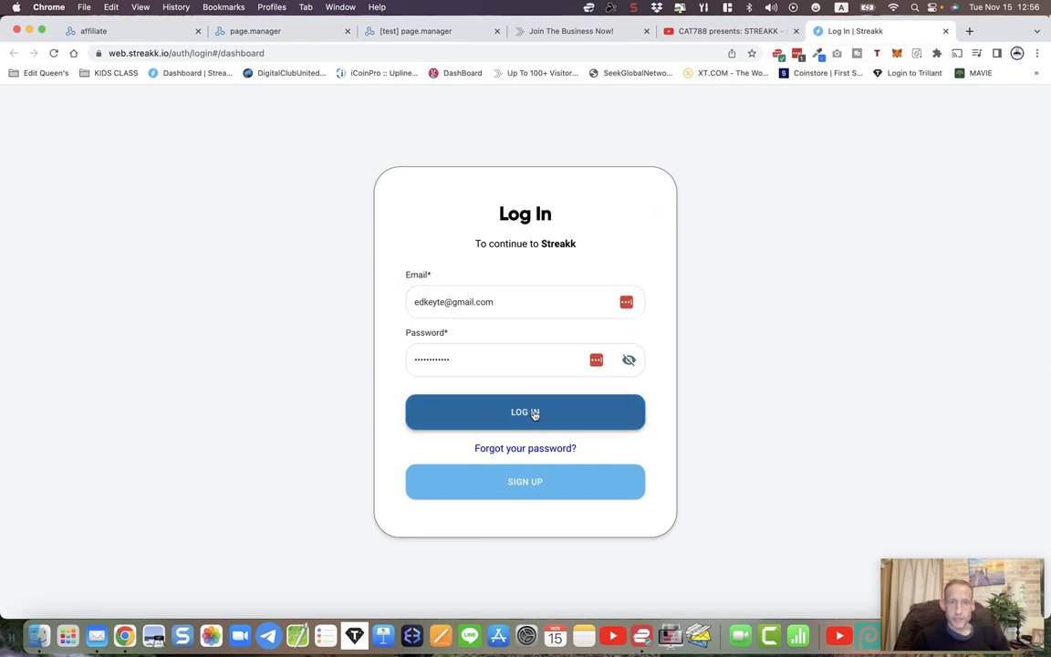
click(534, 413)
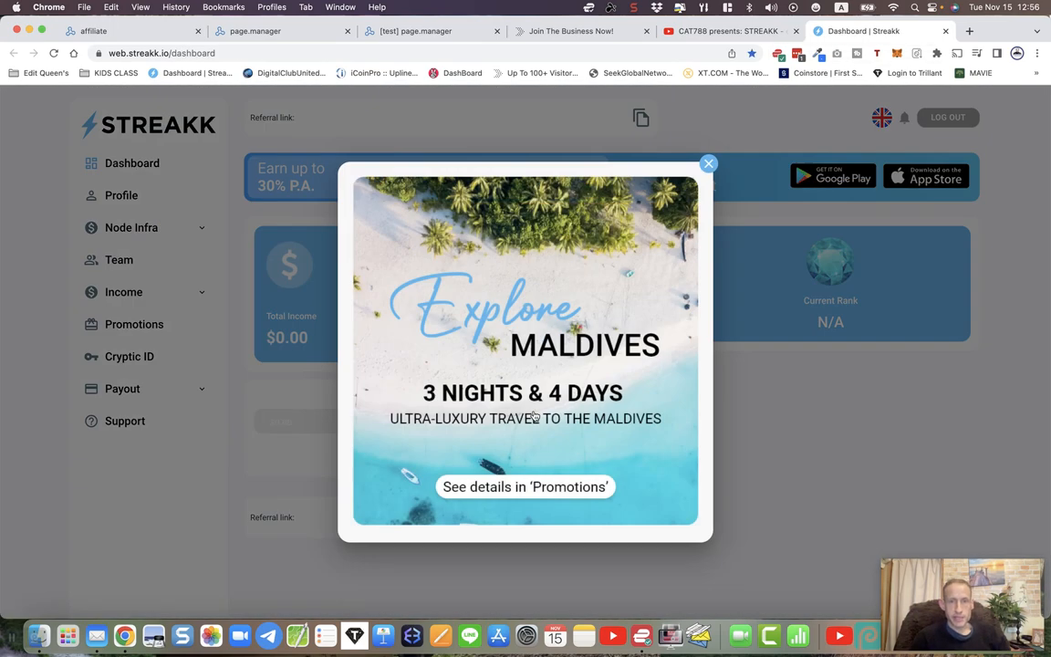
click(708, 165)
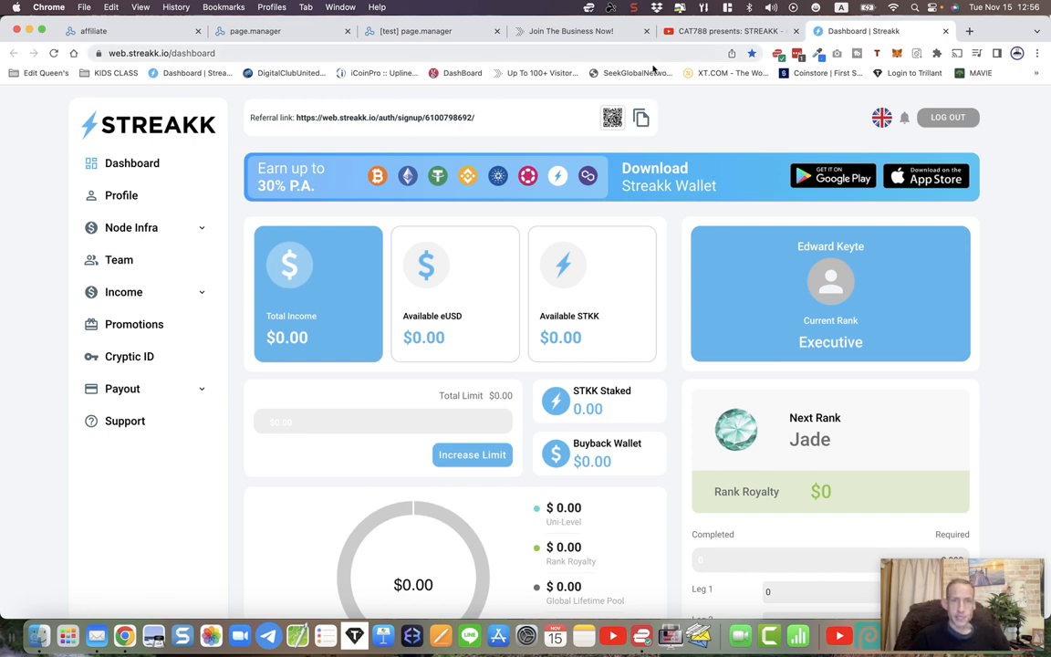
click(641, 117)
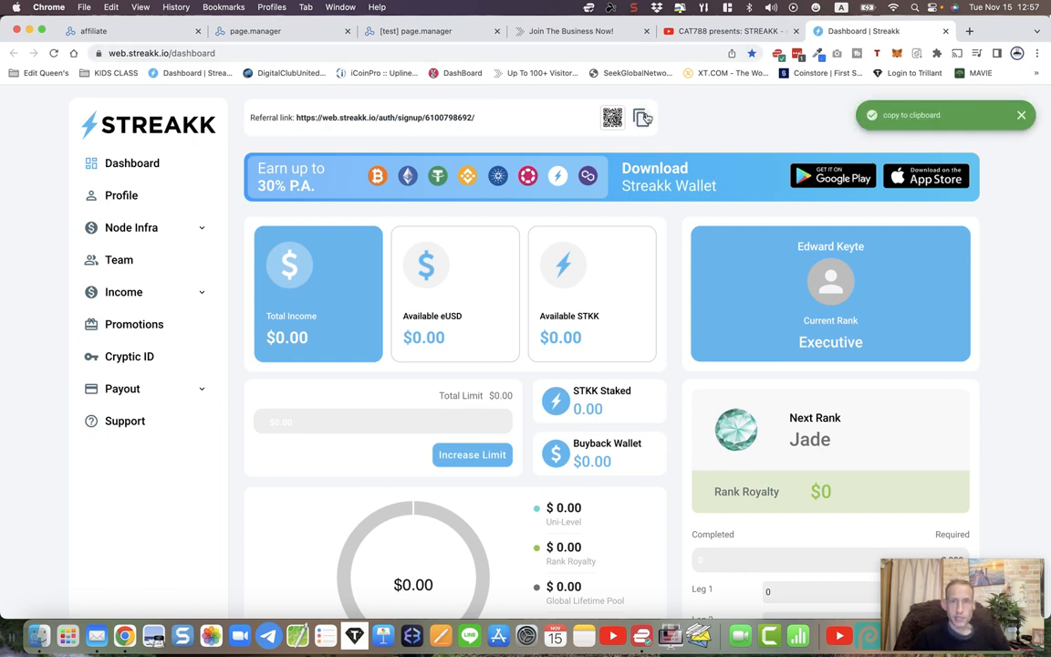
Paste the Streakk referral link as the full URL of the promoted company in the Share Code Replacer
click(428, 35)
right_click(400, 334)
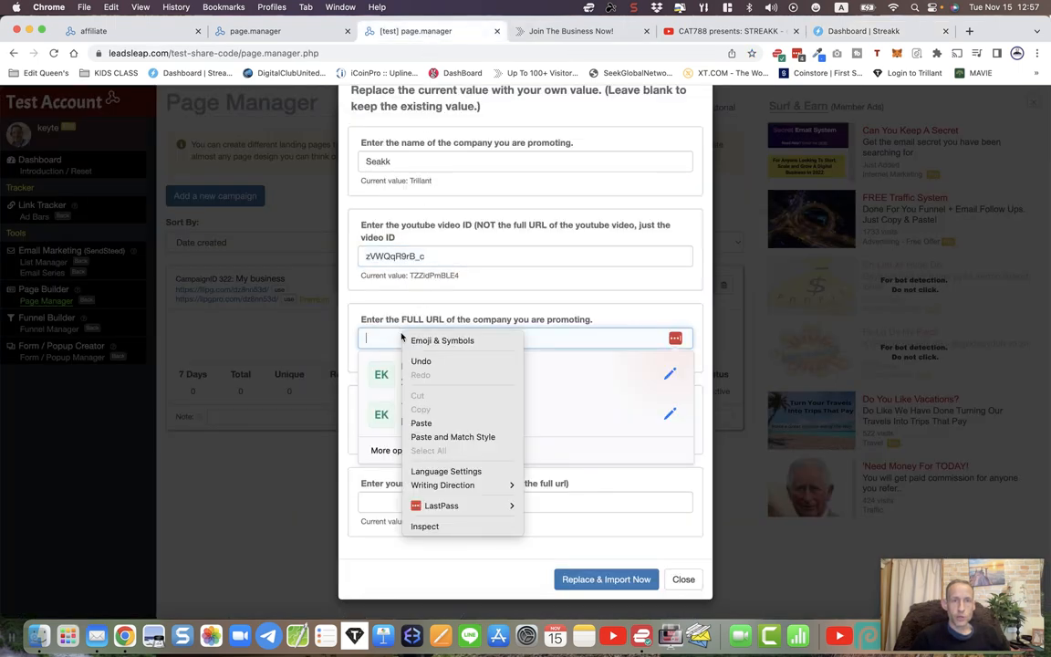
click(435, 422)
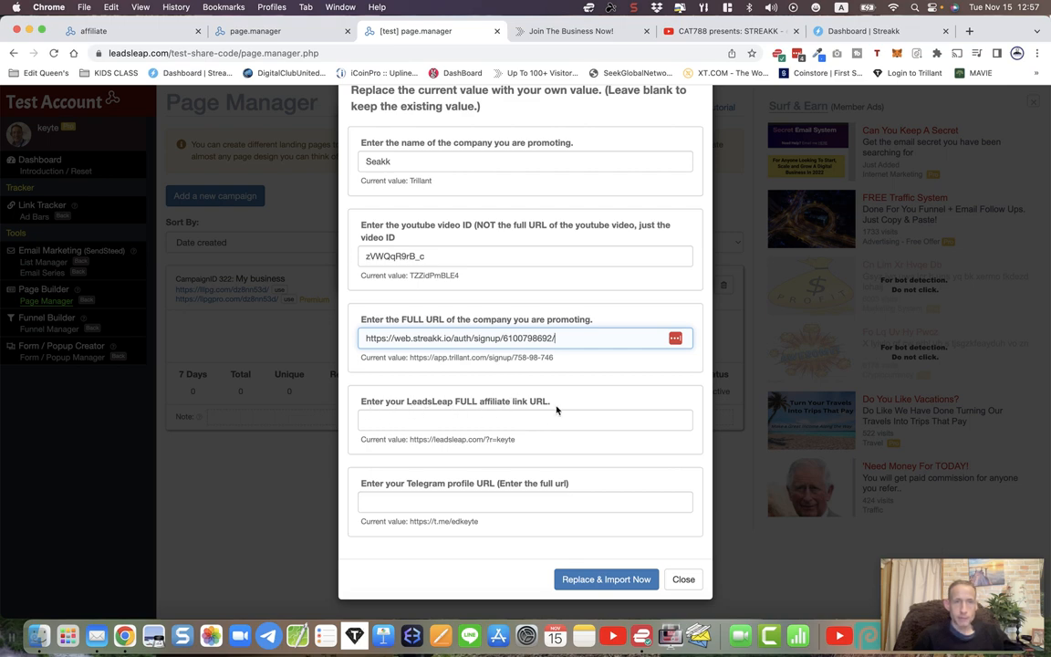
Copy the homepage affiliate link from LeadsLeap's Affiliate Resources and paste it as the LeadsLeap full affiliate link URL
click(129, 34)
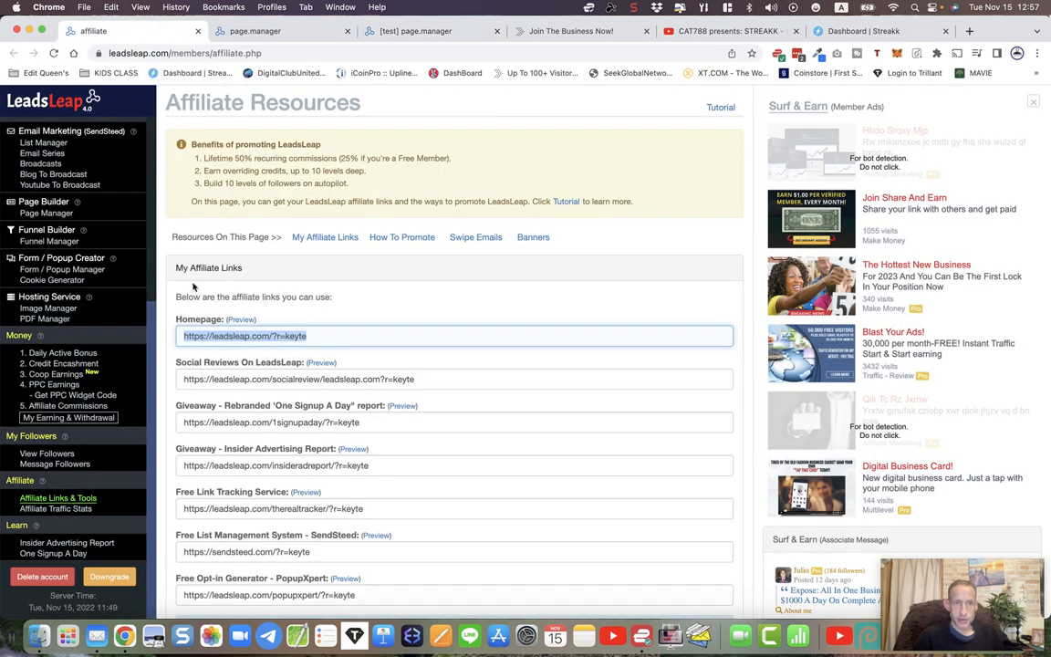
scroll(181, 436, down, 2)
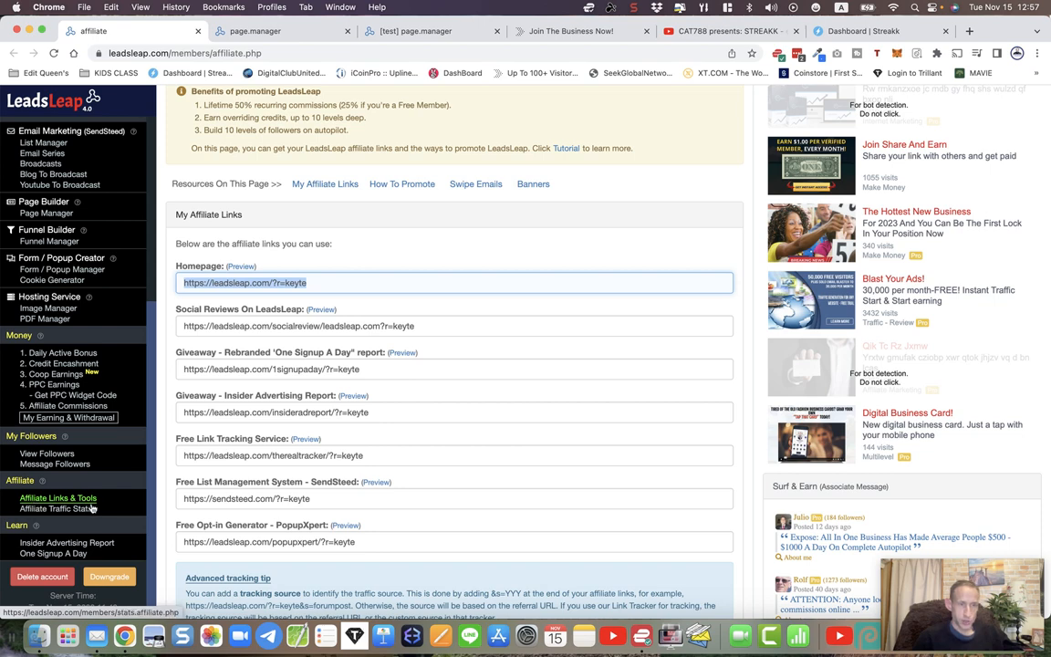
right_click(202, 288)
click(219, 382)
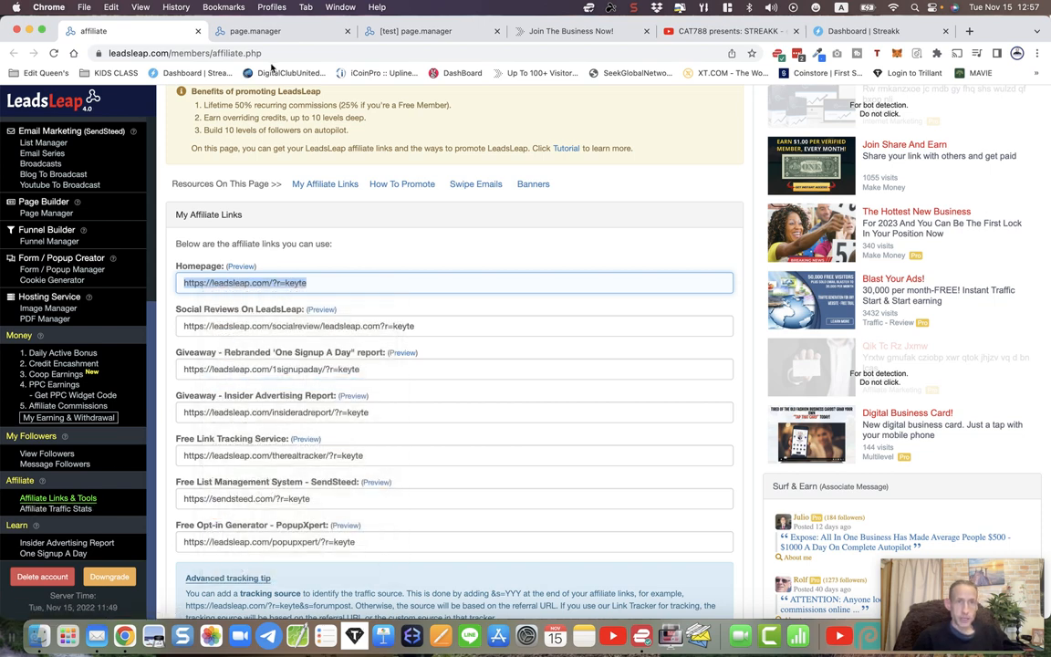
click(363, 35)
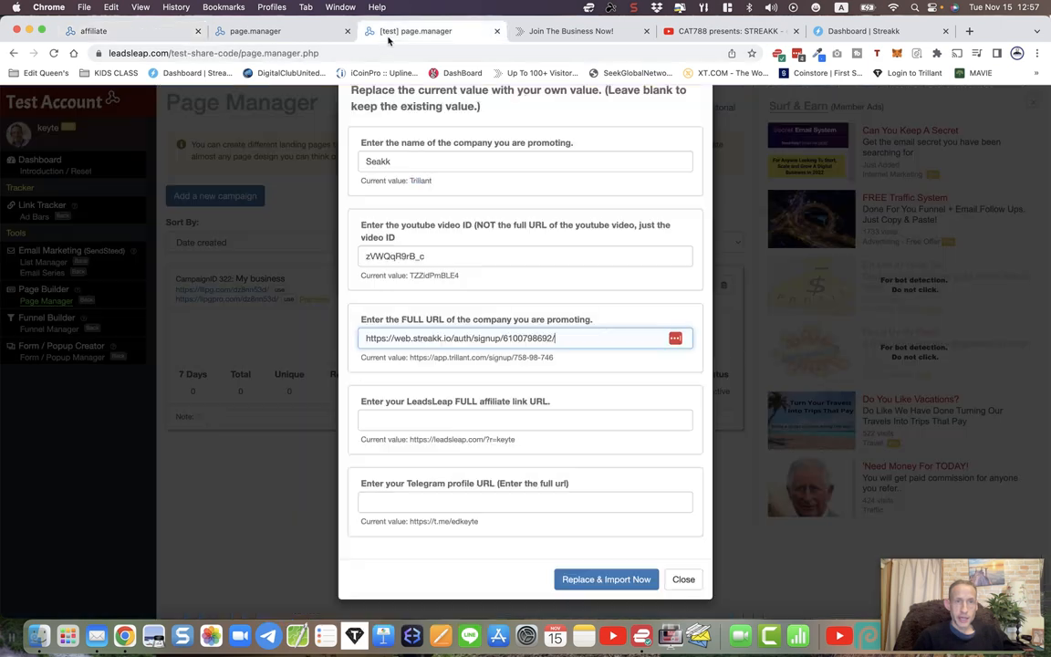
right_click(383, 415)
click(406, 502)
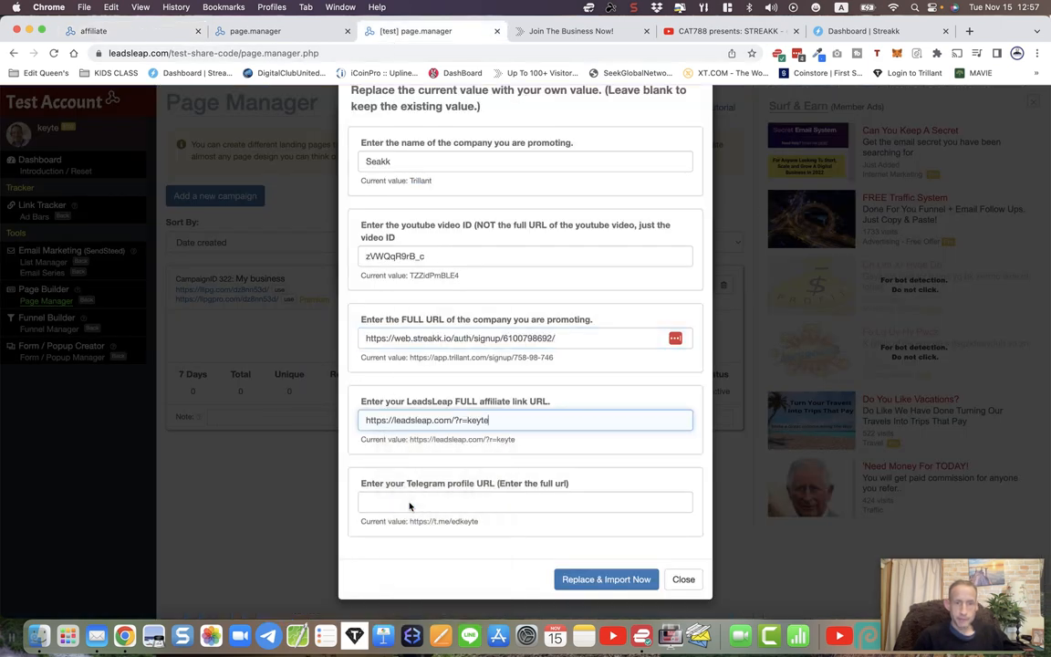
Examine the Telegram profile URL entry in the Share Code Replacer, highlighting the word URL in its label
click(402, 500)
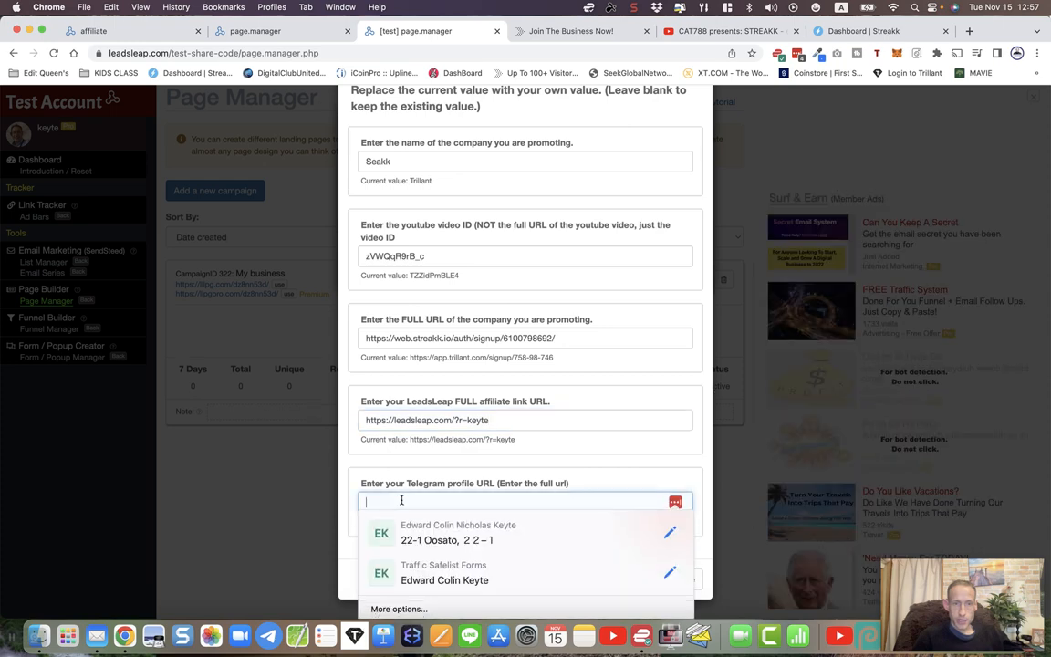
click(356, 471)
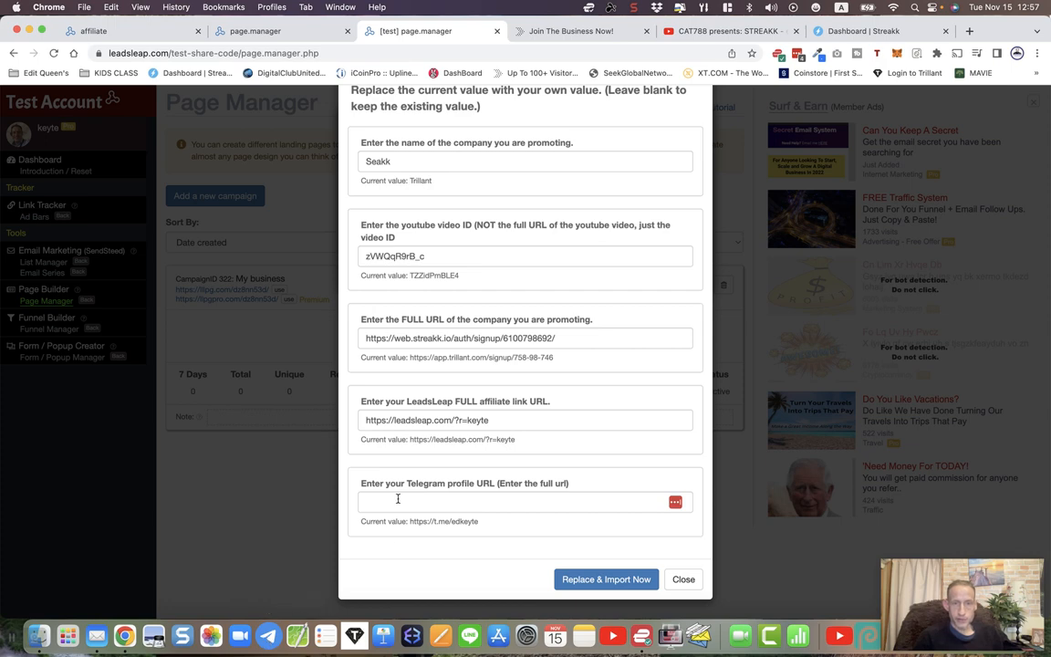
double_click(481, 484)
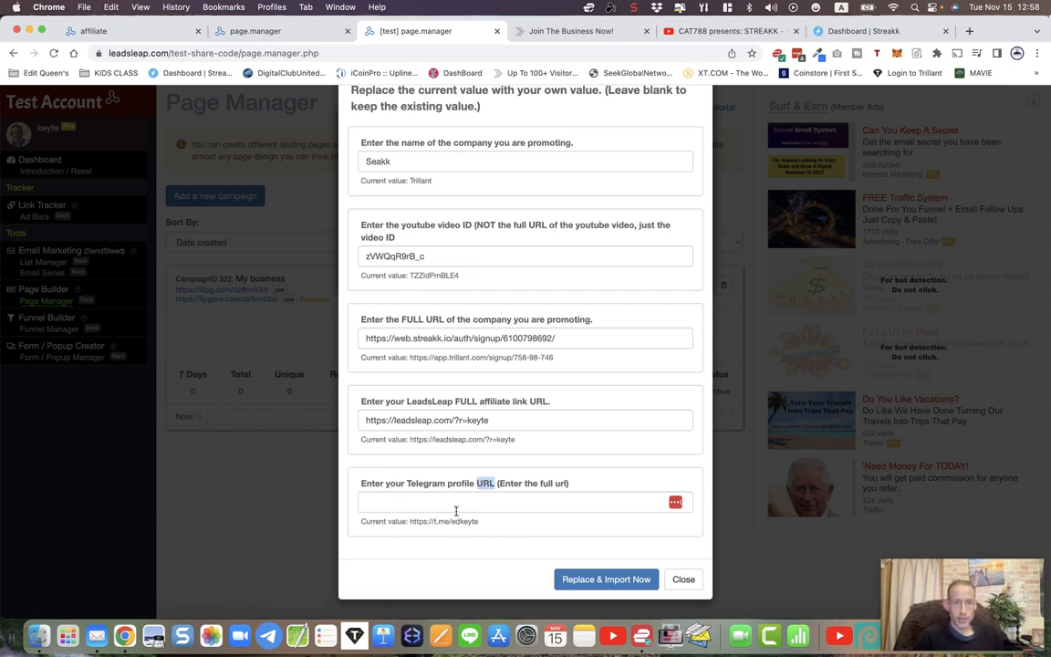
click(268, 636)
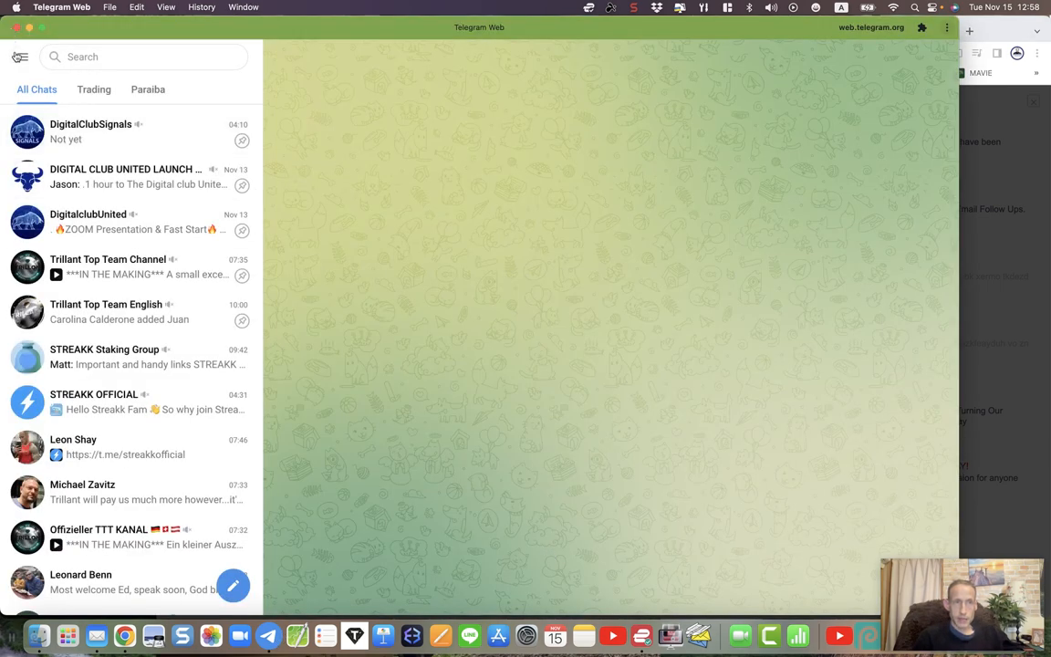
click(19, 57)
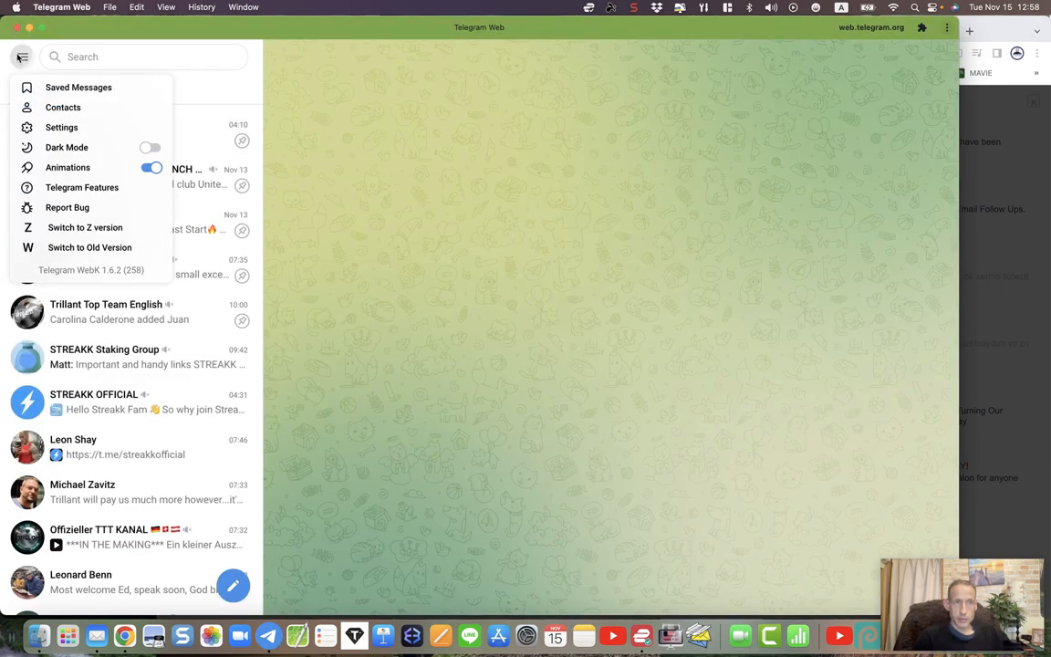
click(64, 128)
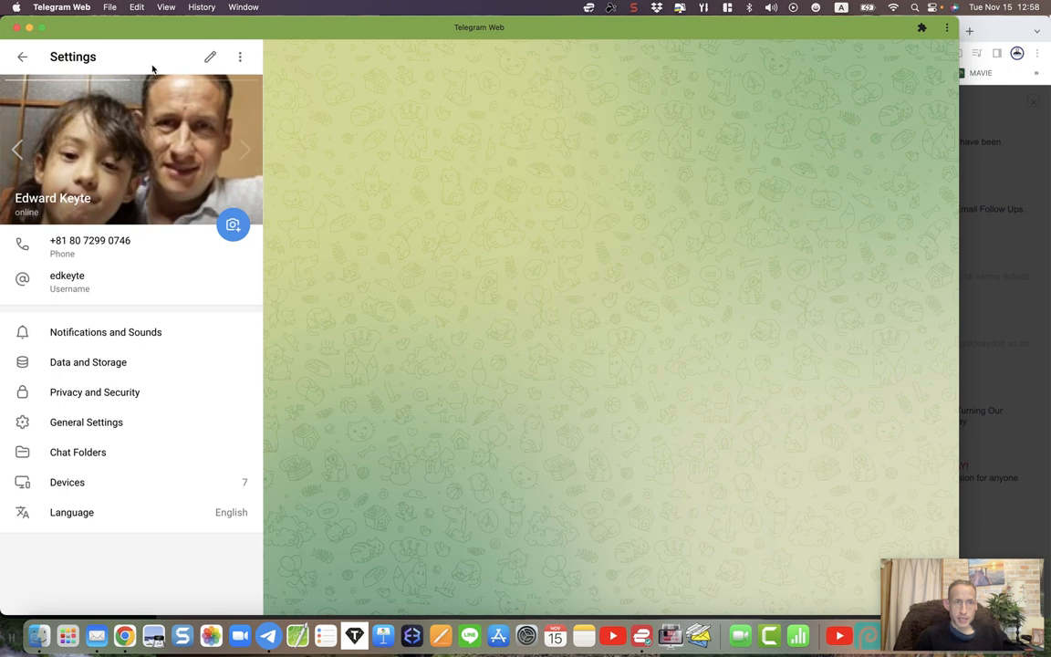
click(209, 57)
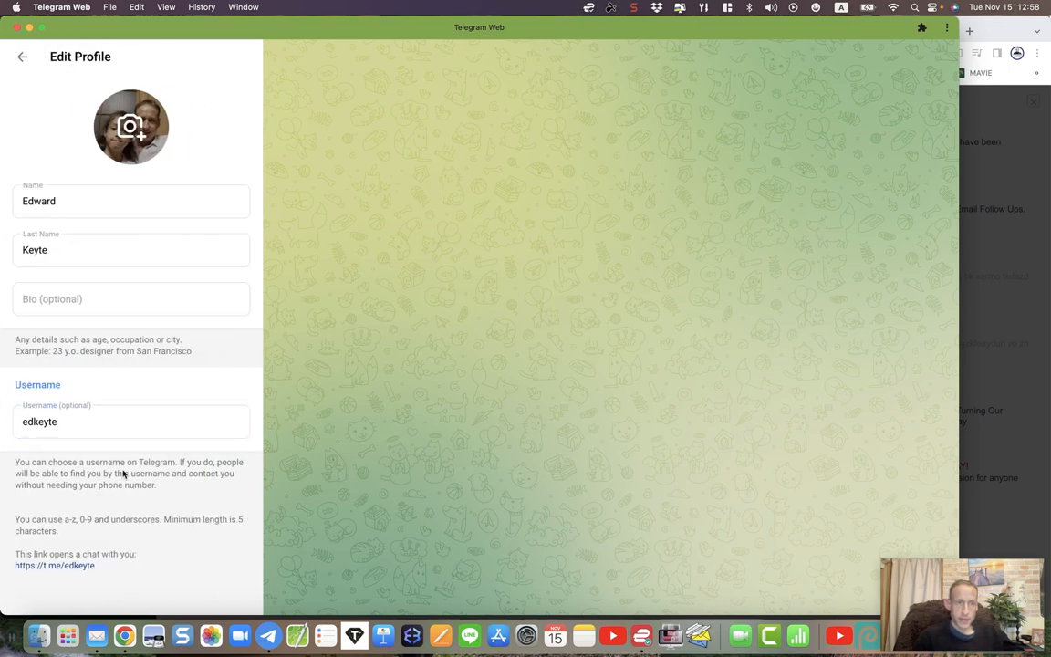
right_click(44, 566)
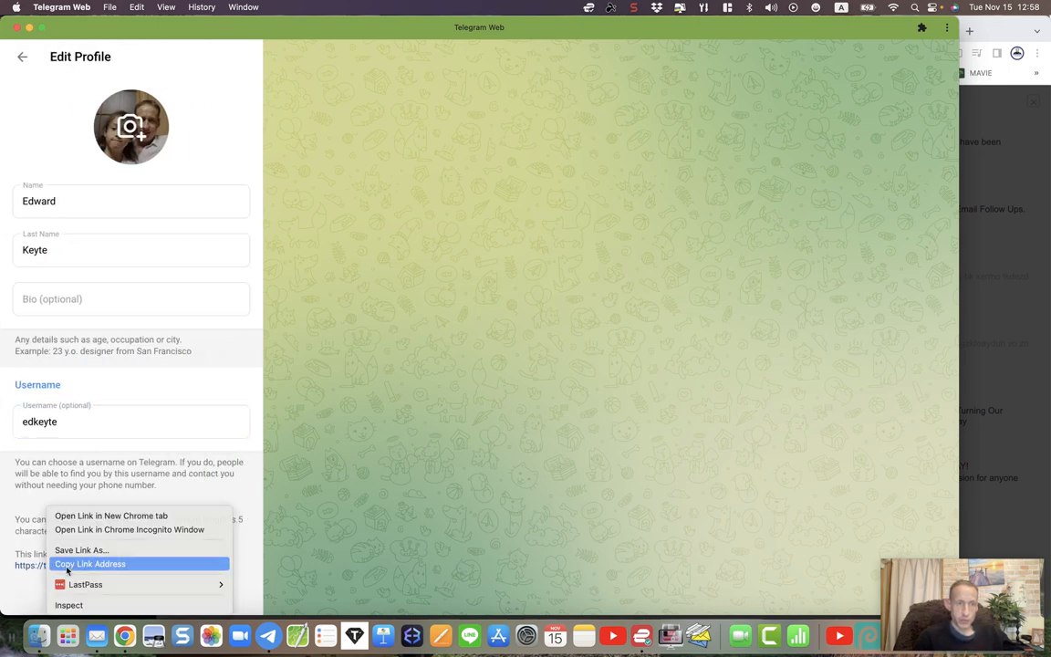
click(67, 566)
key(super+Tab)
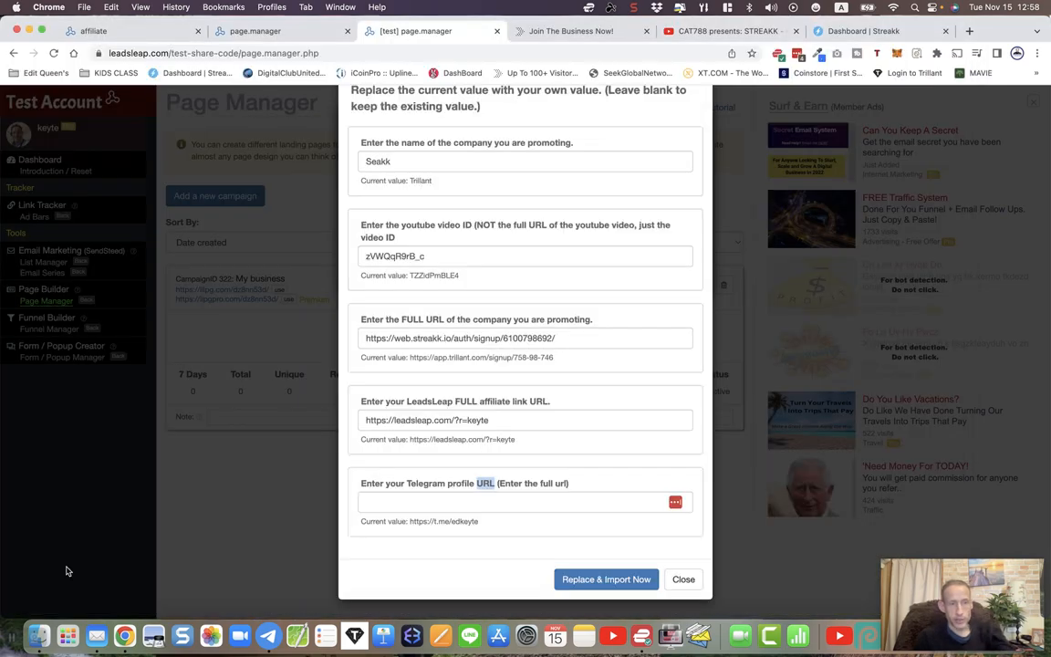
click(379, 501)
right_click(380, 502)
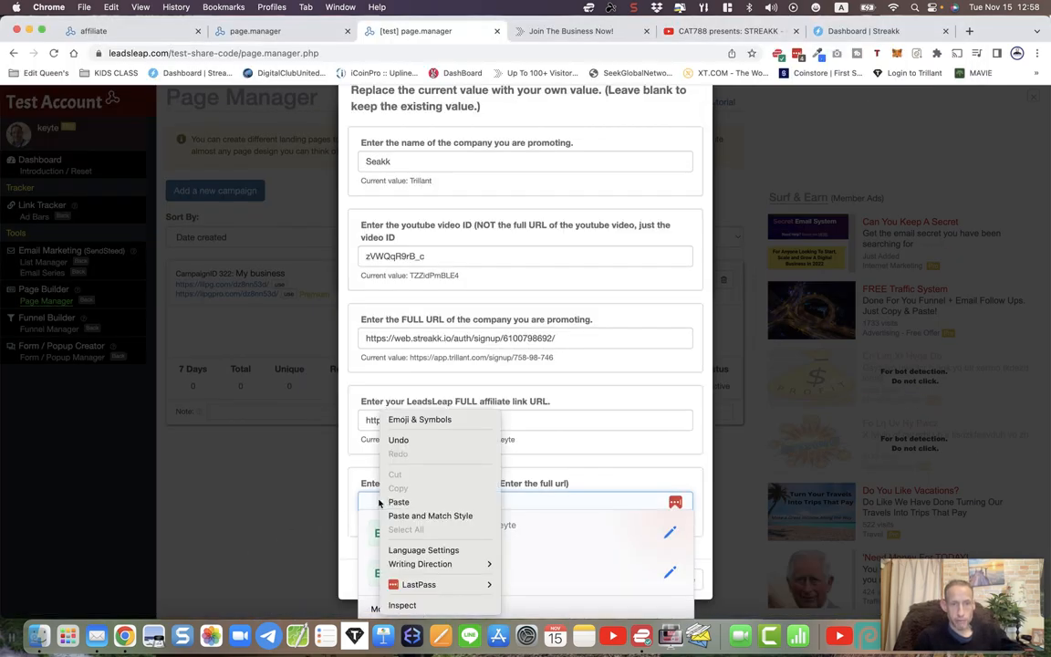
click(400, 502)
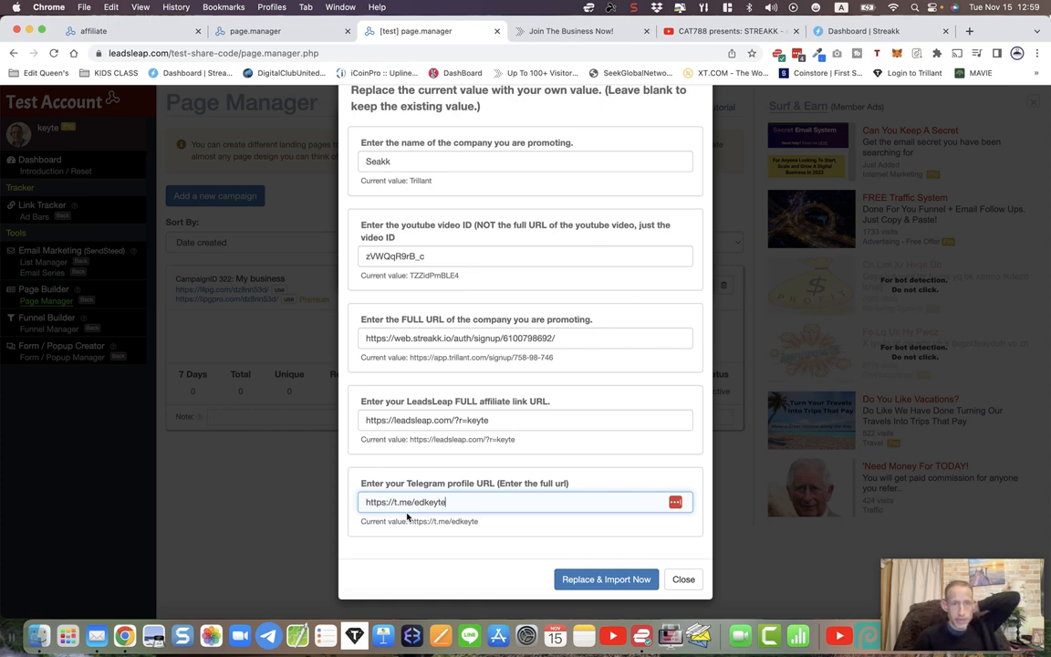
Replace the shared page's values, import it into the My business campaign and open Page 332 in the page editor
click(595, 585)
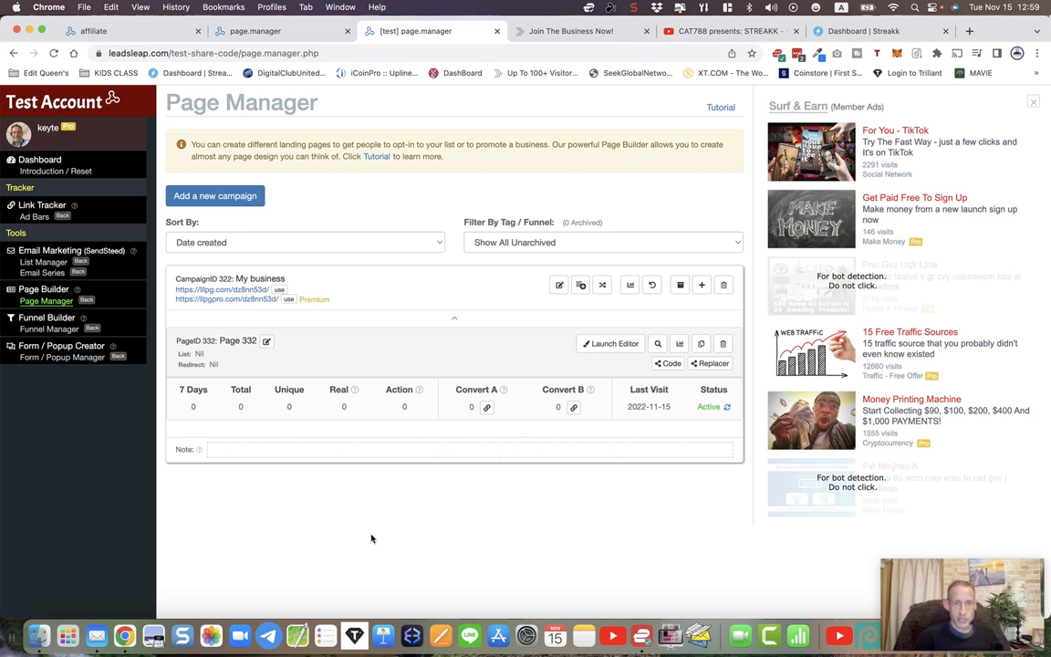
click(619, 343)
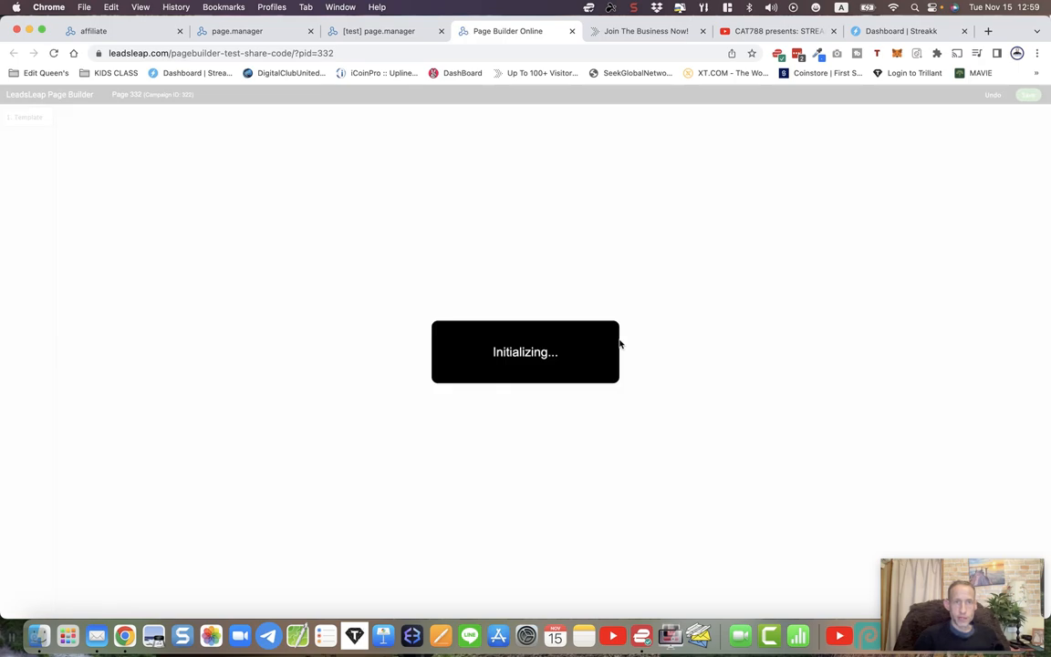
Examine the imported page from the welcome heading to the Telegram section, checking the company name, video and join buttons
scroll(619, 342, down, 2)
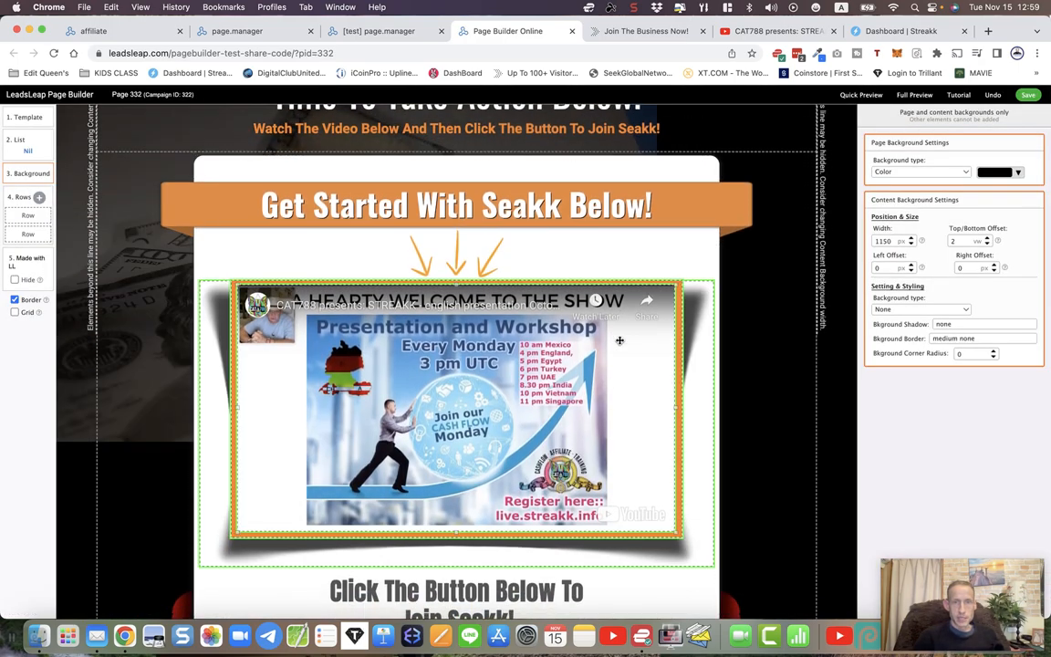
scroll(441, 409, down, 3)
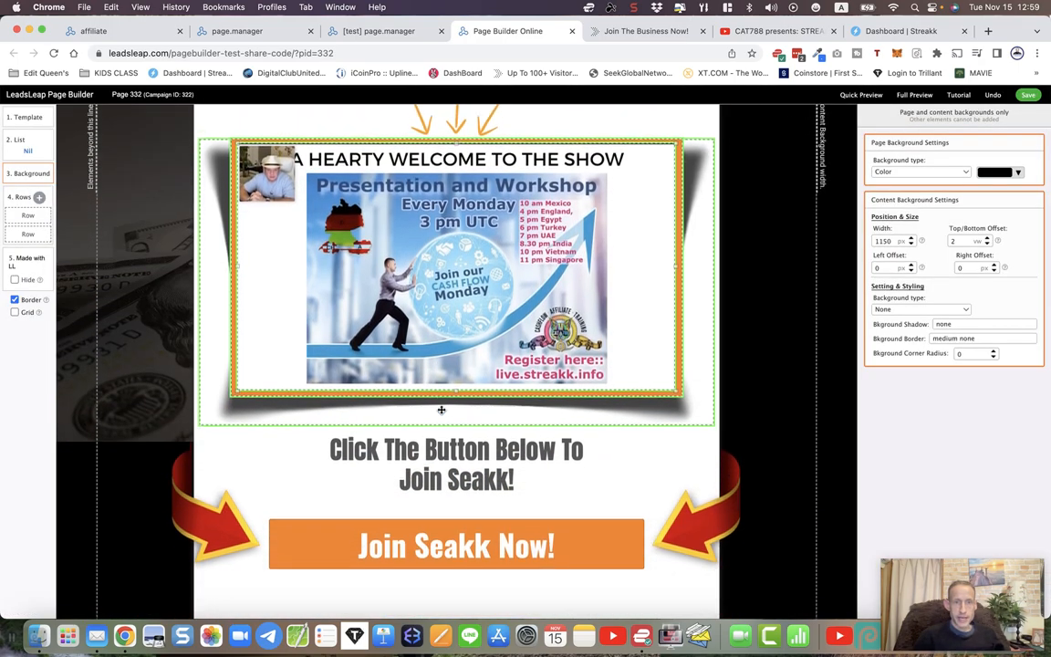
scroll(442, 410, up, 4)
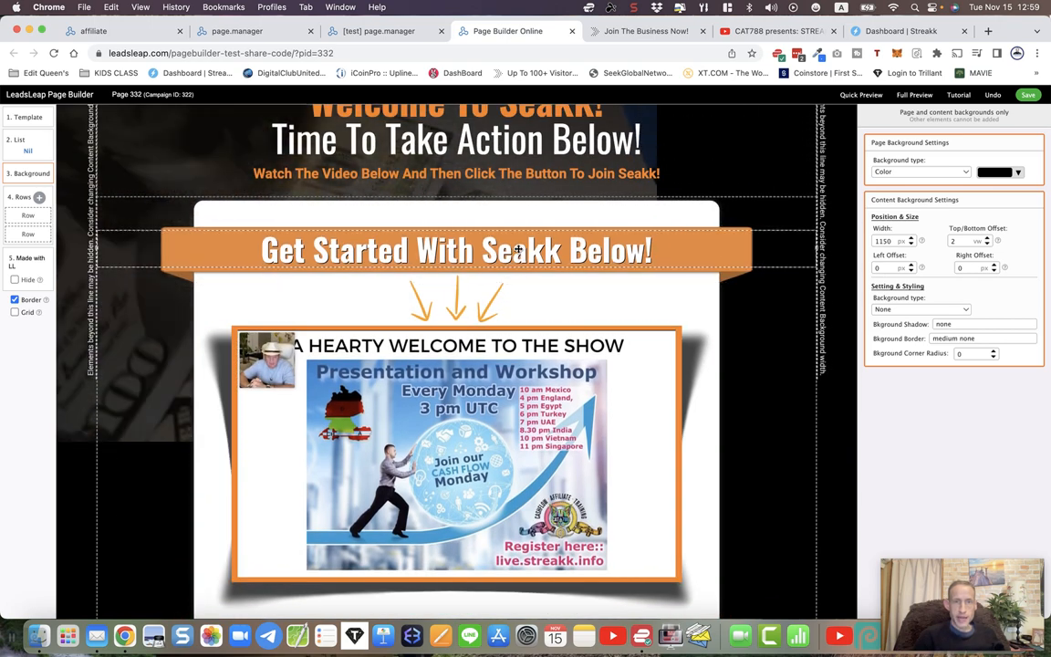
scroll(547, 246, up, 1)
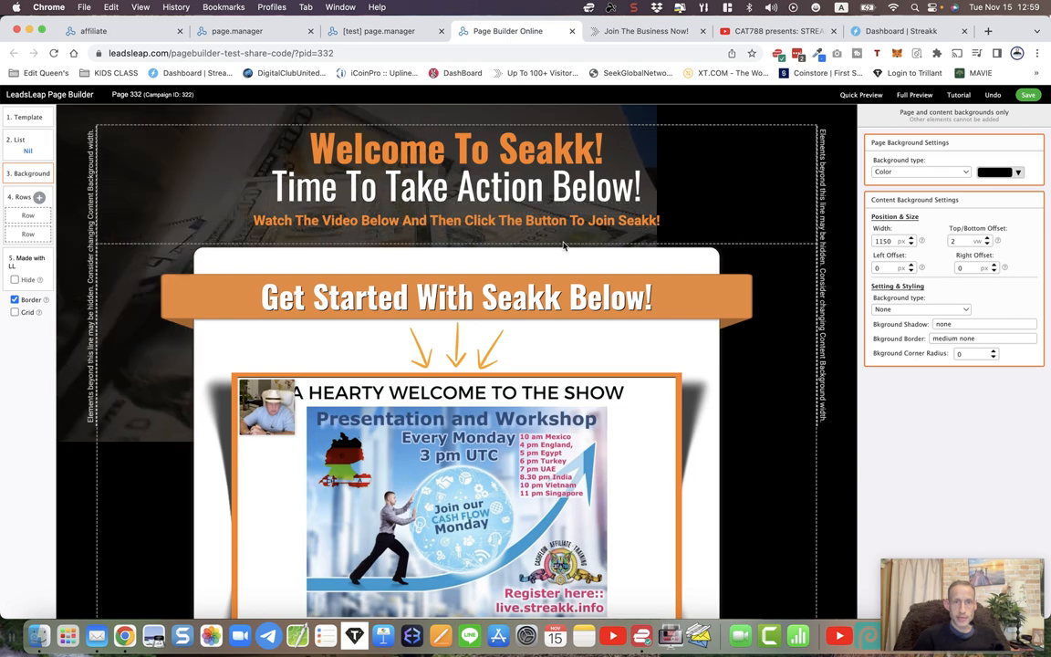
scroll(498, 297, down, 8)
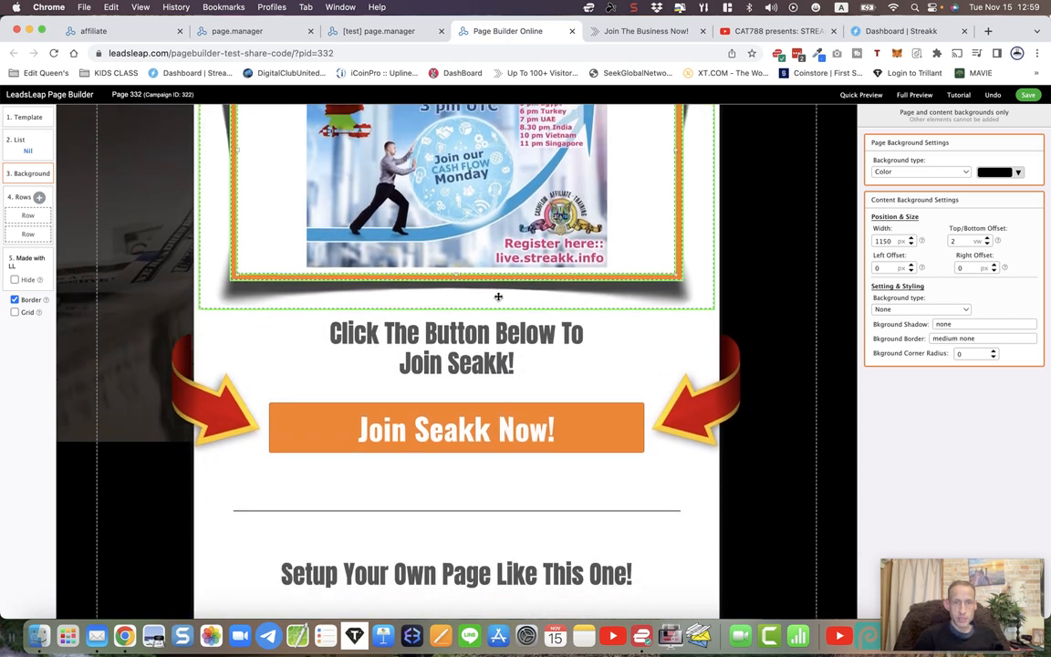
scroll(498, 296, down, 2)
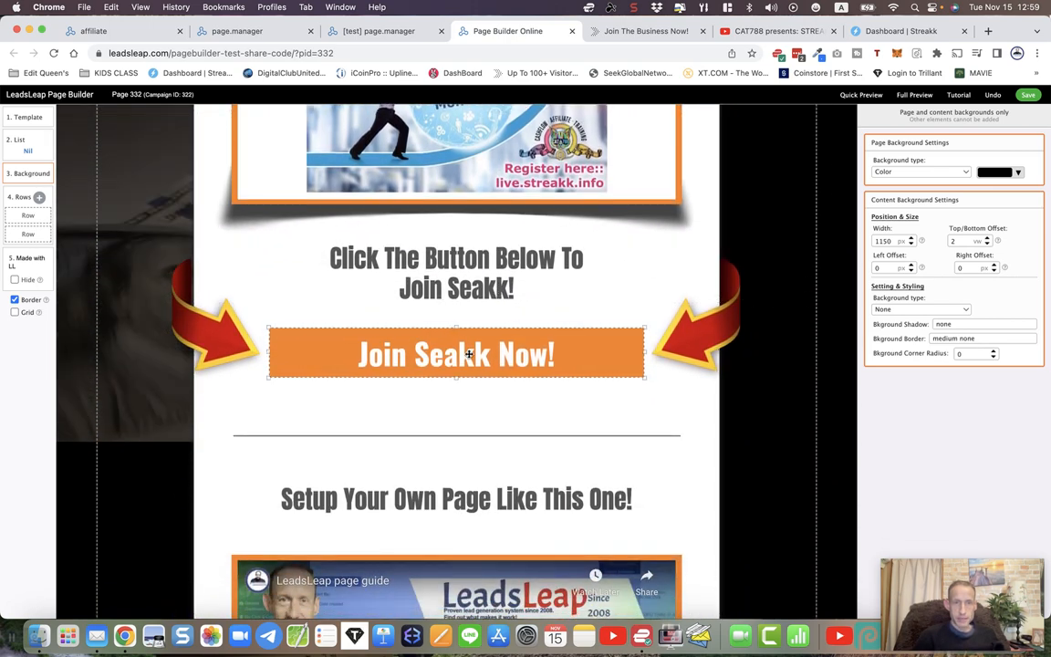
scroll(468, 354, down, 10)
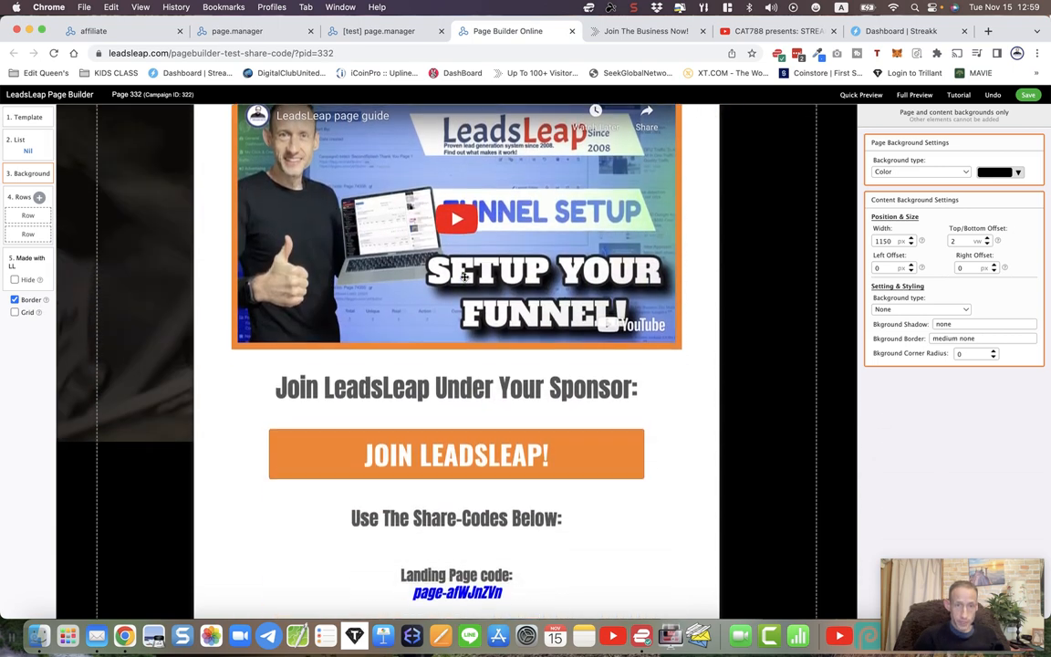
scroll(465, 277, down, 1)
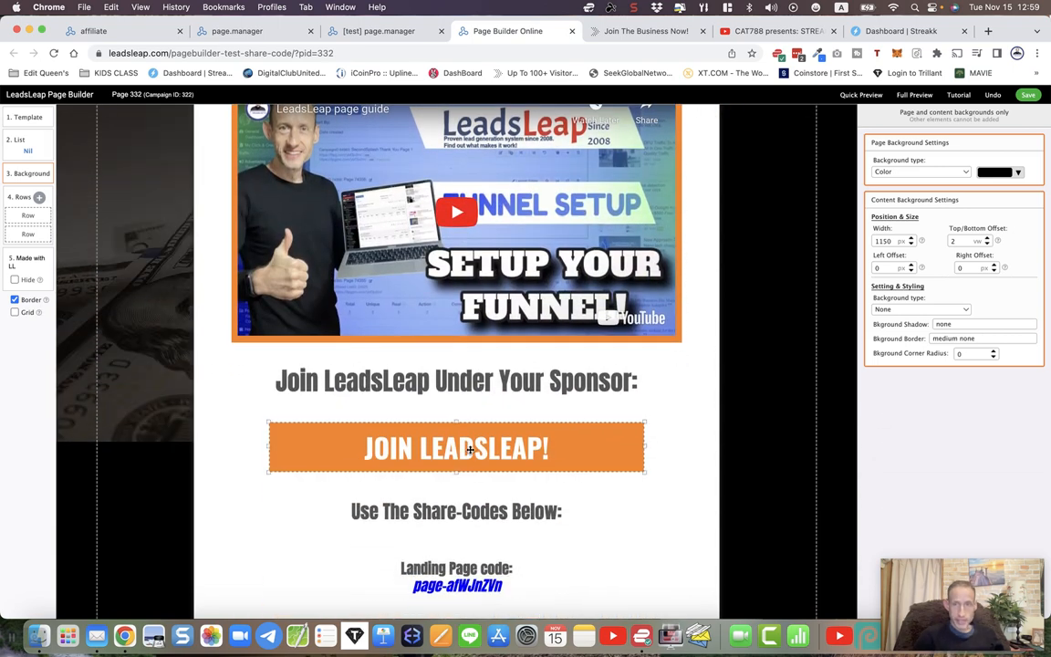
scroll(466, 447, down, 8)
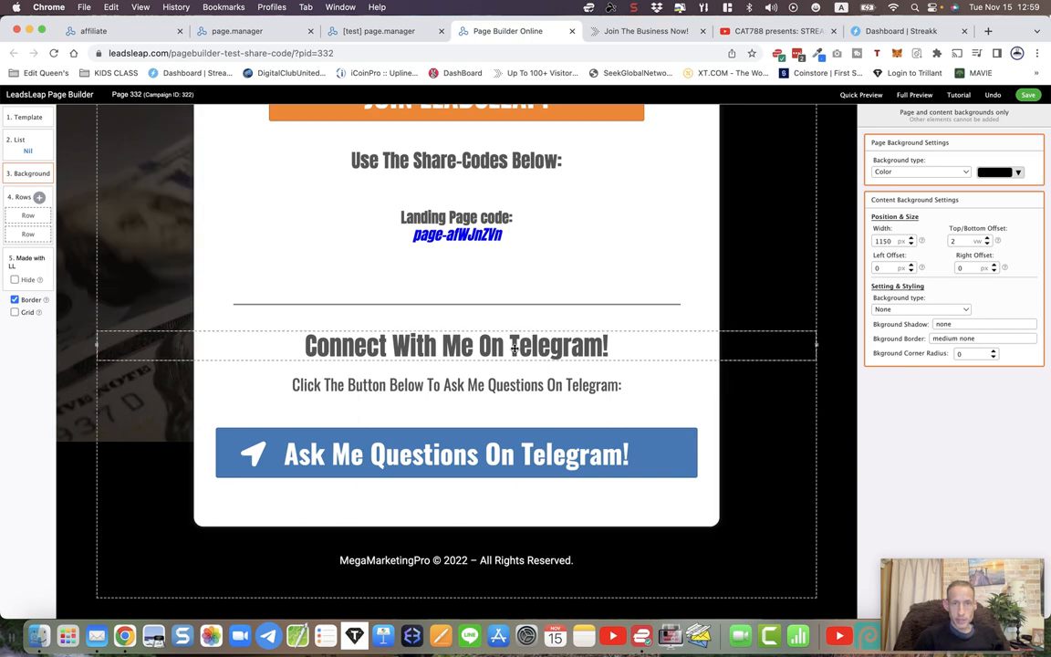
Try Email and Facebook in place of Telegram in the "Connect With Me On Telegram!" heading
click(545, 349)
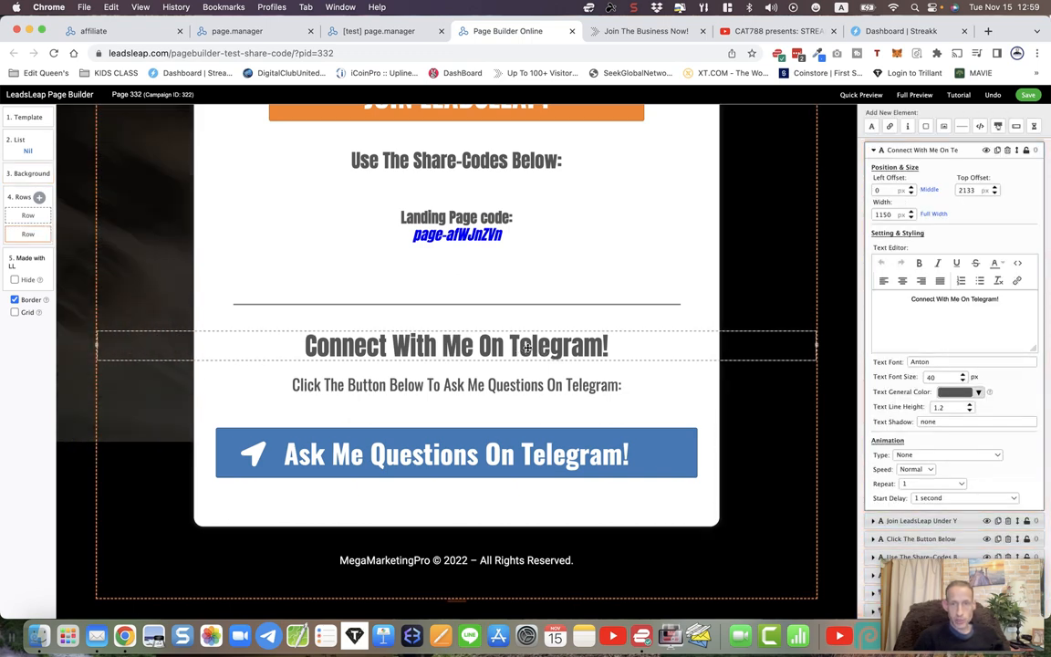
double_click(984, 299)
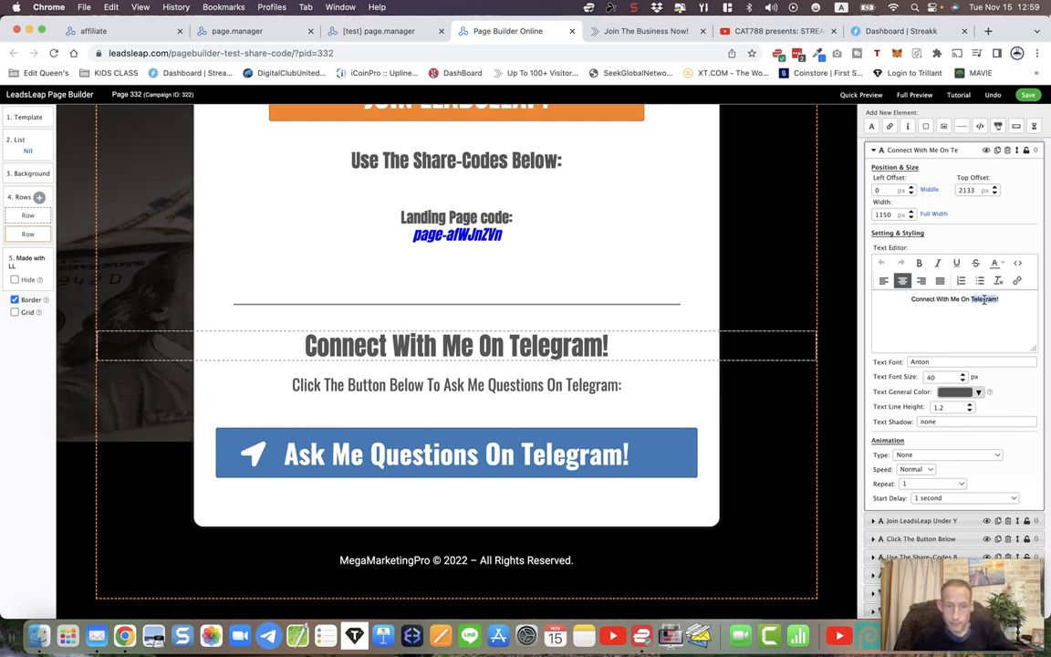
text(Email)
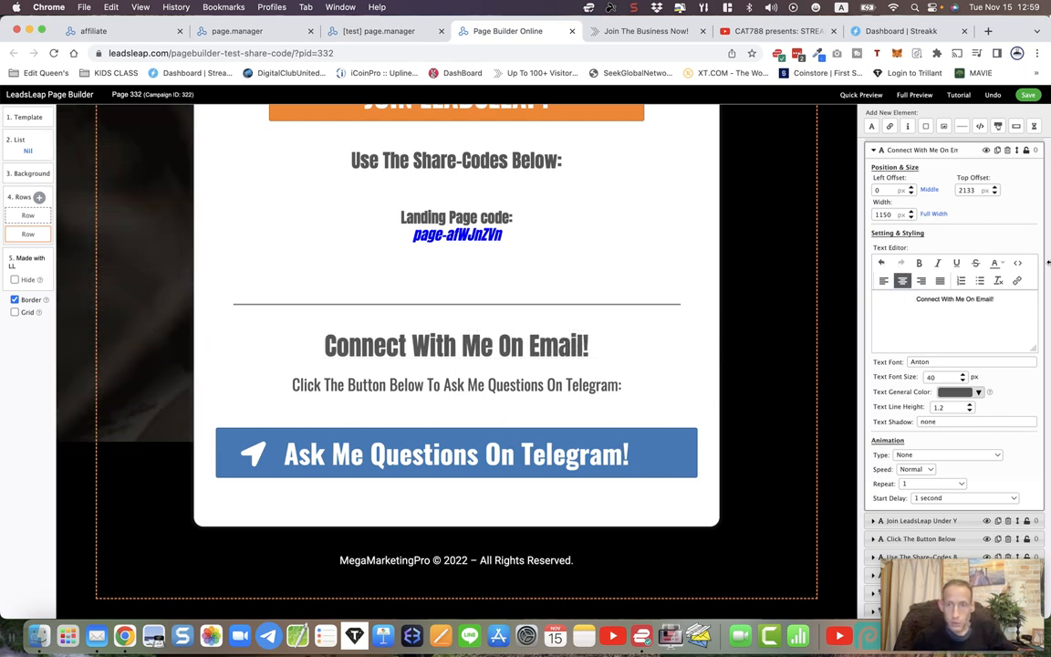
double_click(983, 299)
text(Faceb)
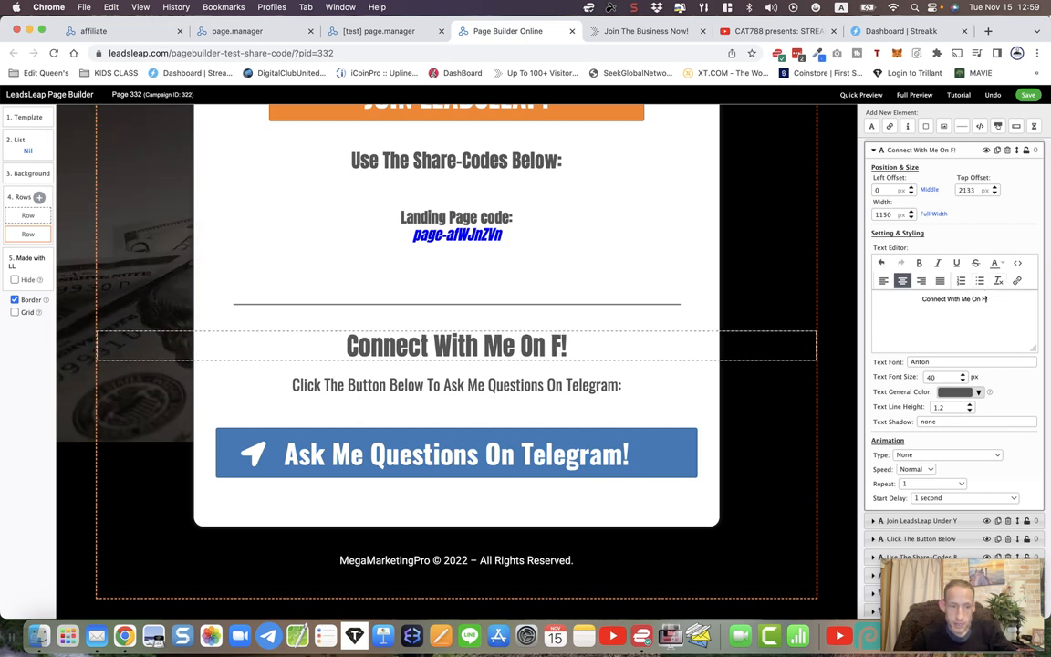
text(oo)
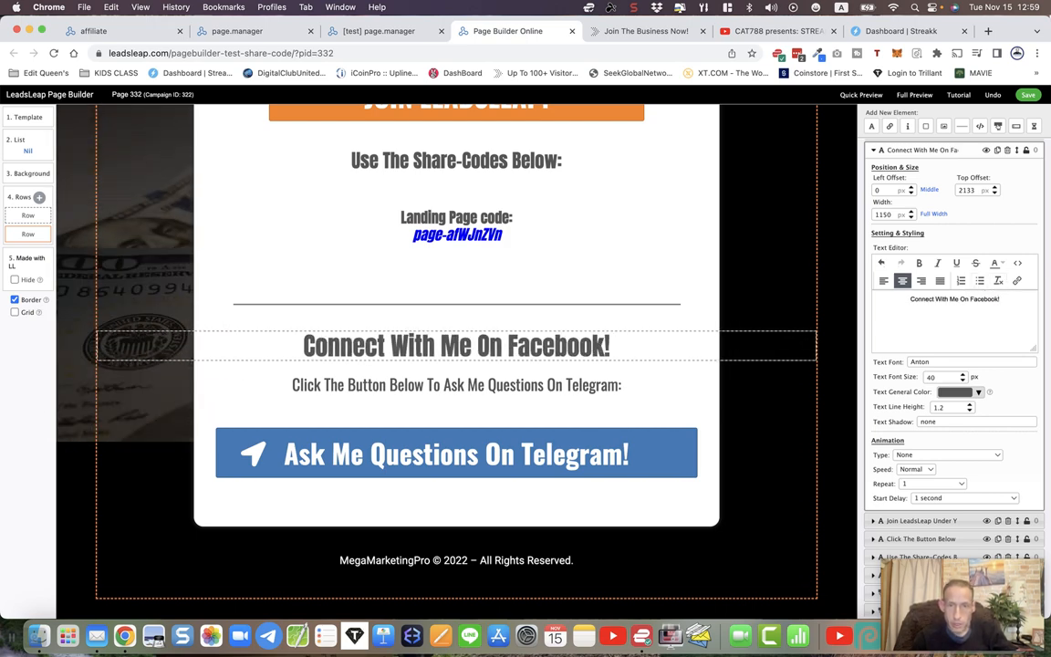
text(k)
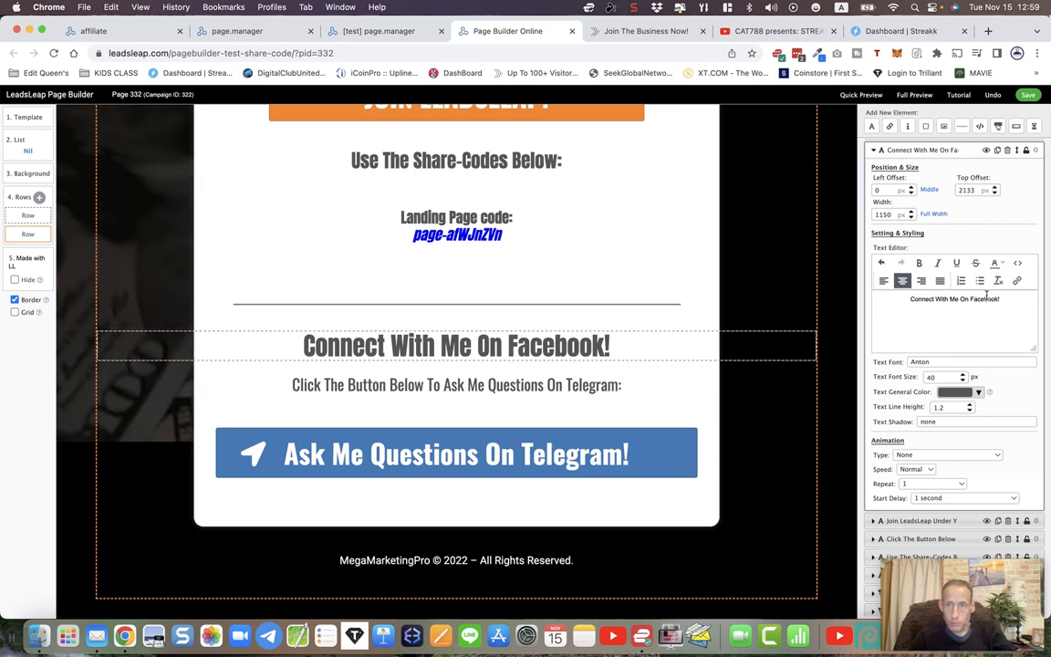
Change the contact heading to "Connect With Me On Skype!"
double_click(985, 298)
text(Sk)
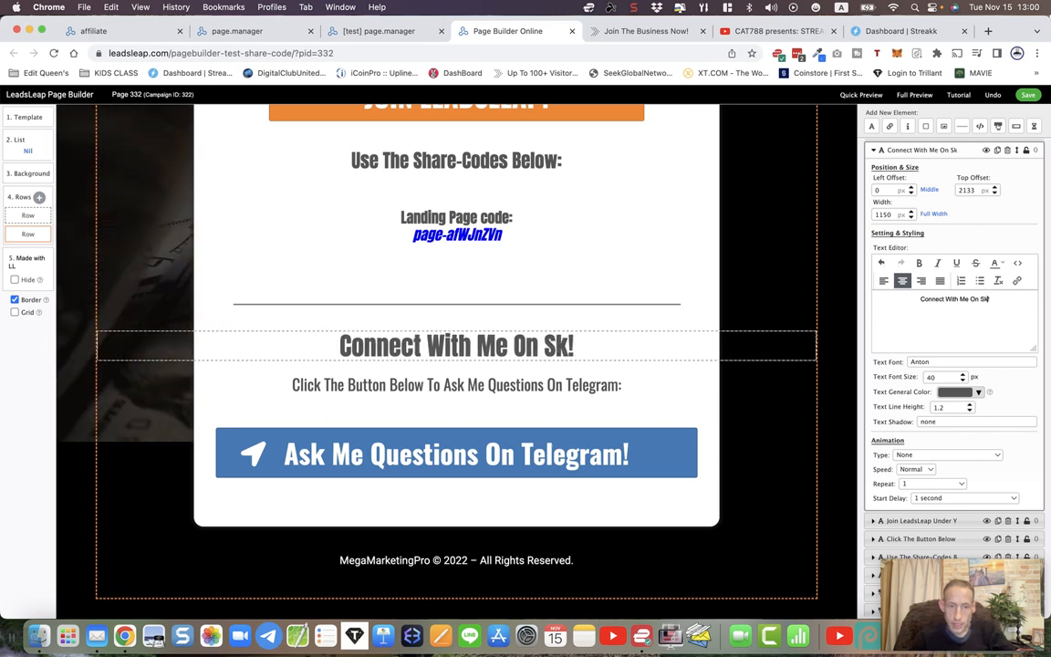
text(ype)
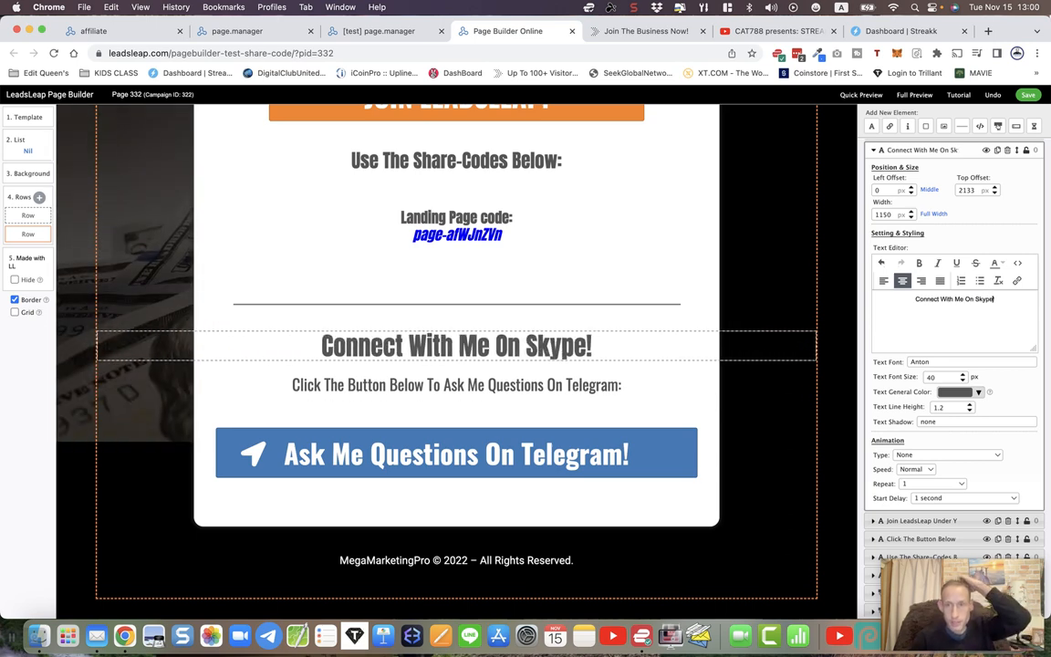
Change the line under the contact heading to "Click The Button Below To Ask Me Questions On Skype:"
click(594, 388)
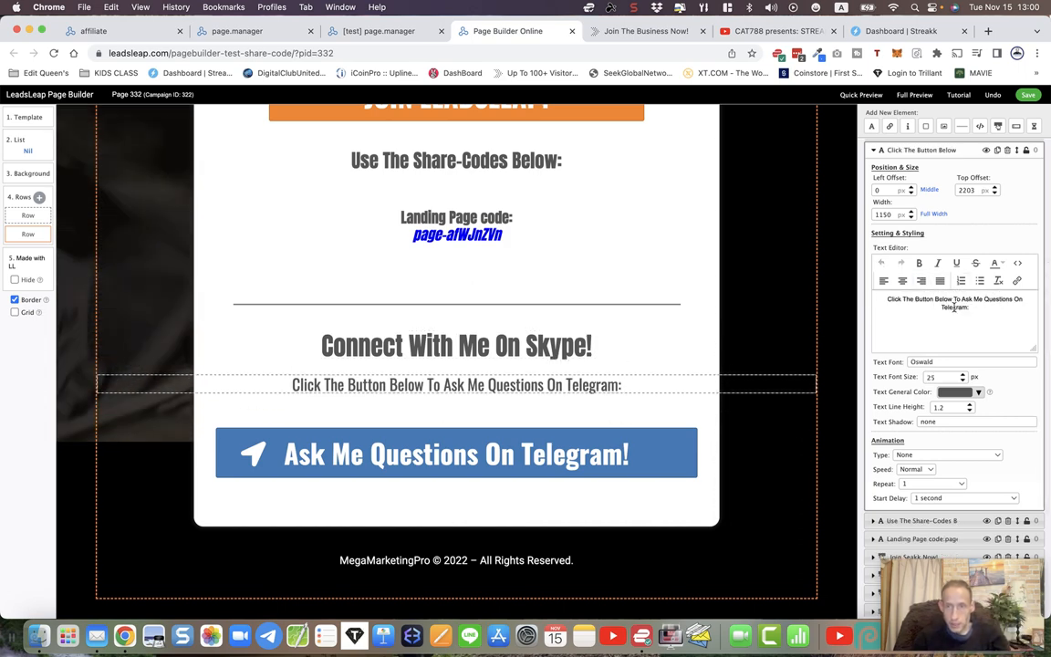
double_click(954, 306)
text(Skyp)
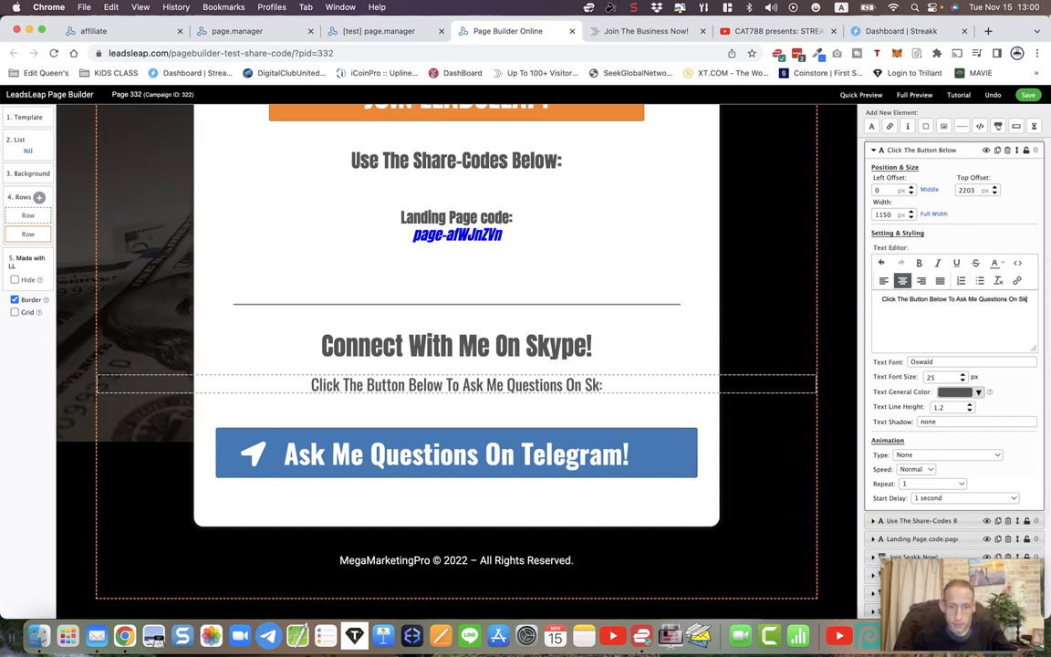
text(e)
Change the blue contact button's text to "Ask Me Questions On Skype!" and highlight its destination URL
click(529, 440)
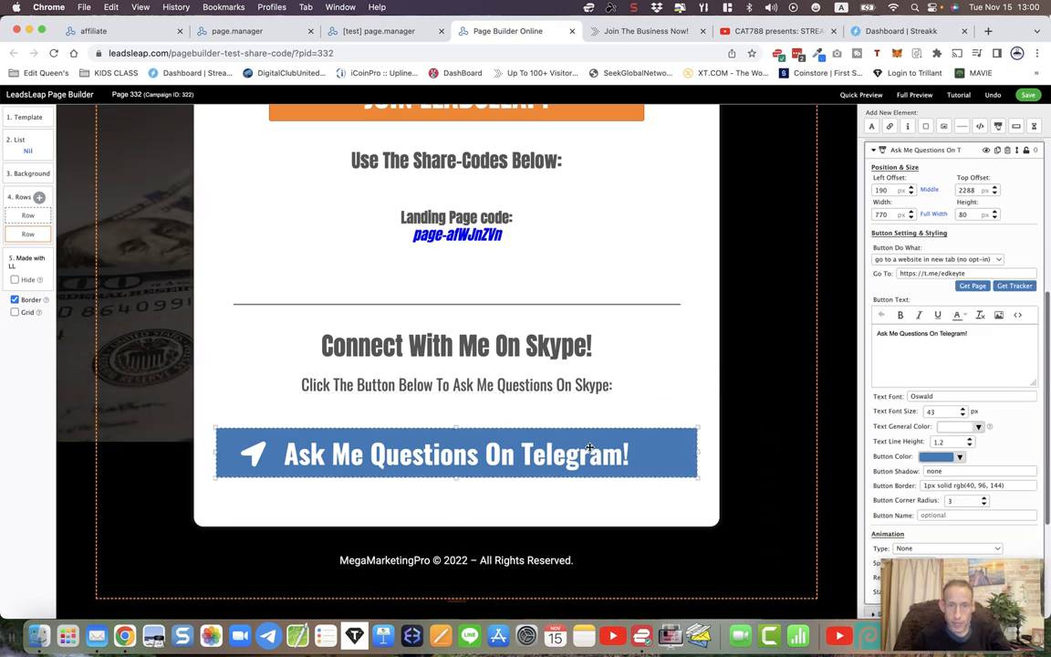
double_click(953, 334)
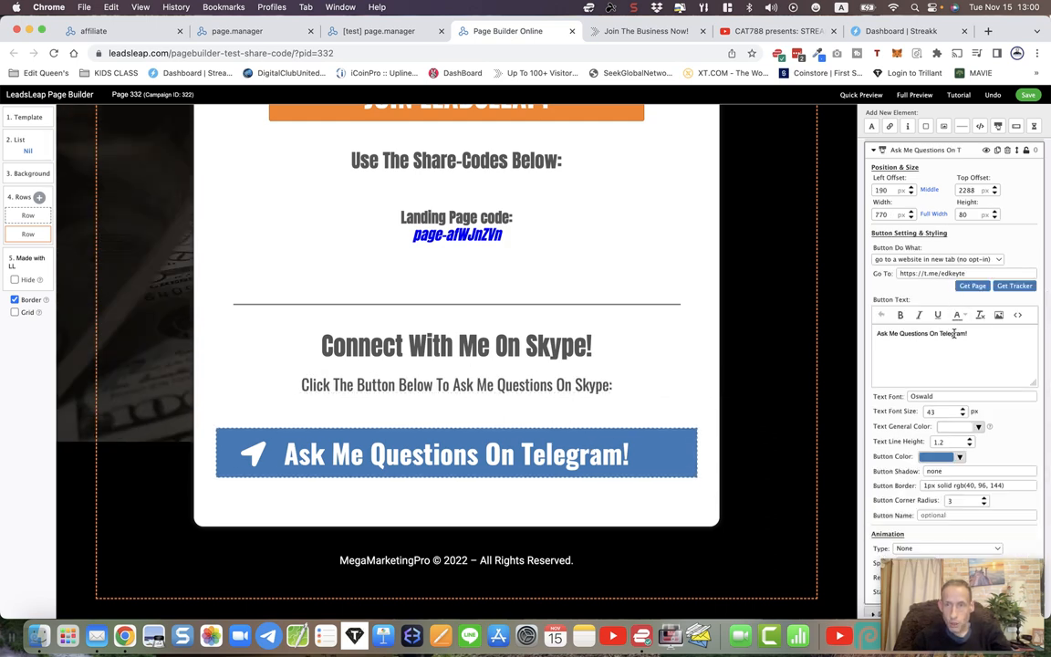
text(Skype)
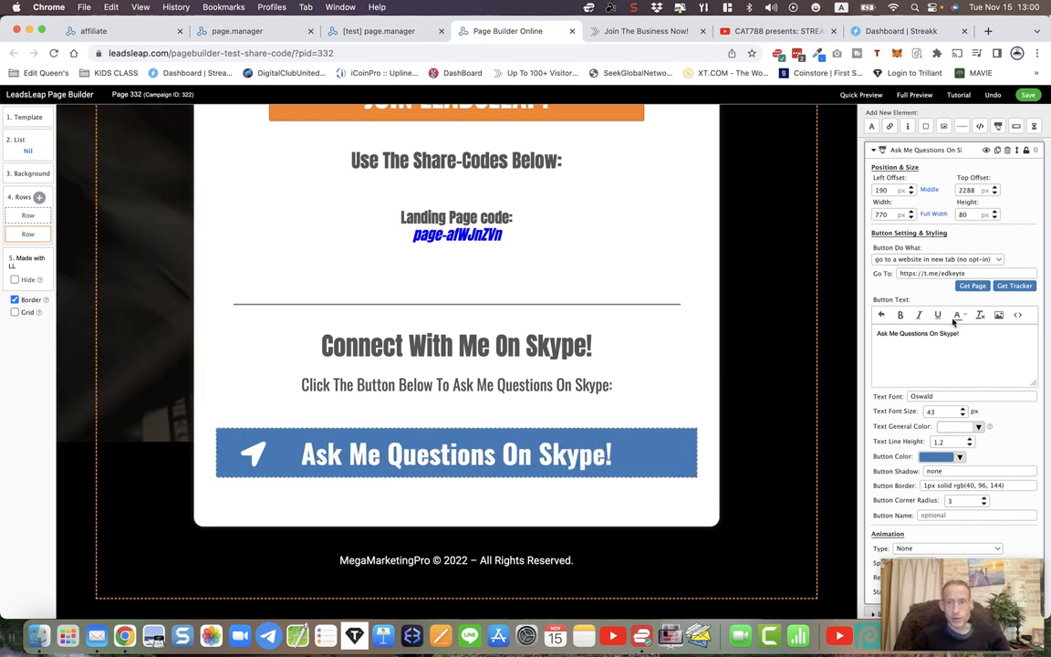
drag(975, 275, 898, 273)
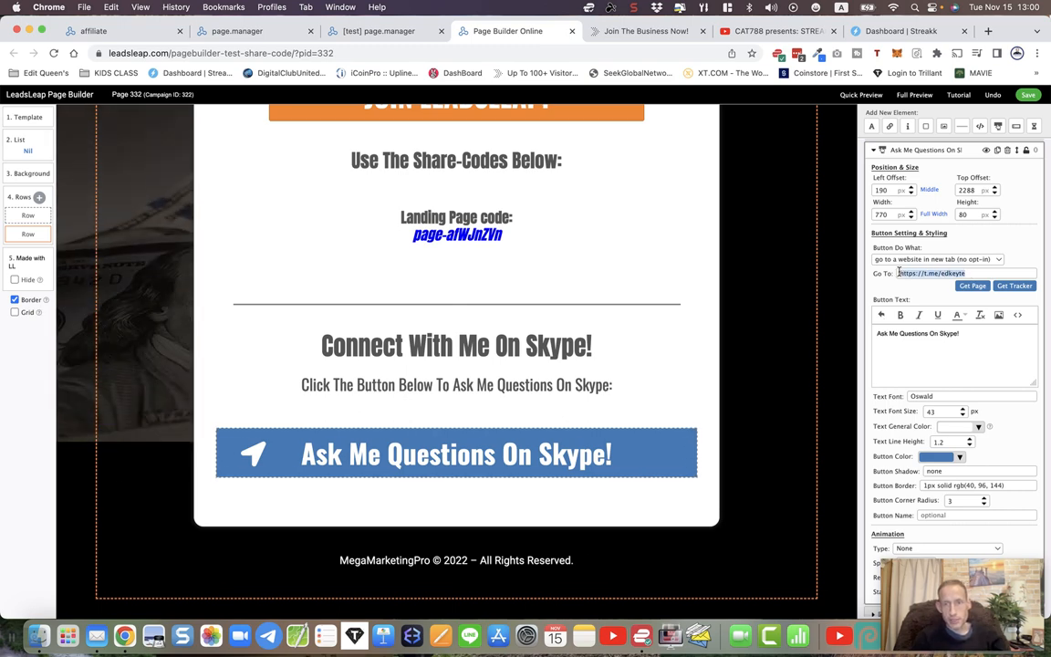
Change the contact heading to "Connect With Me On Facebook!" and copy the word "Facebook" from it
click(521, 344)
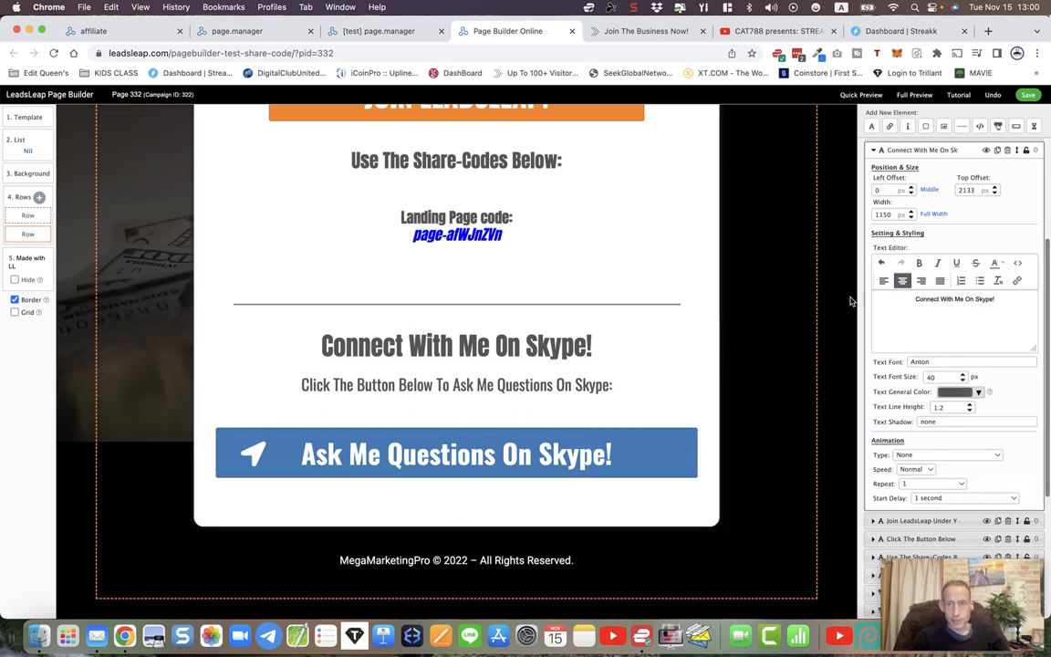
double_click(984, 299)
text(Face)
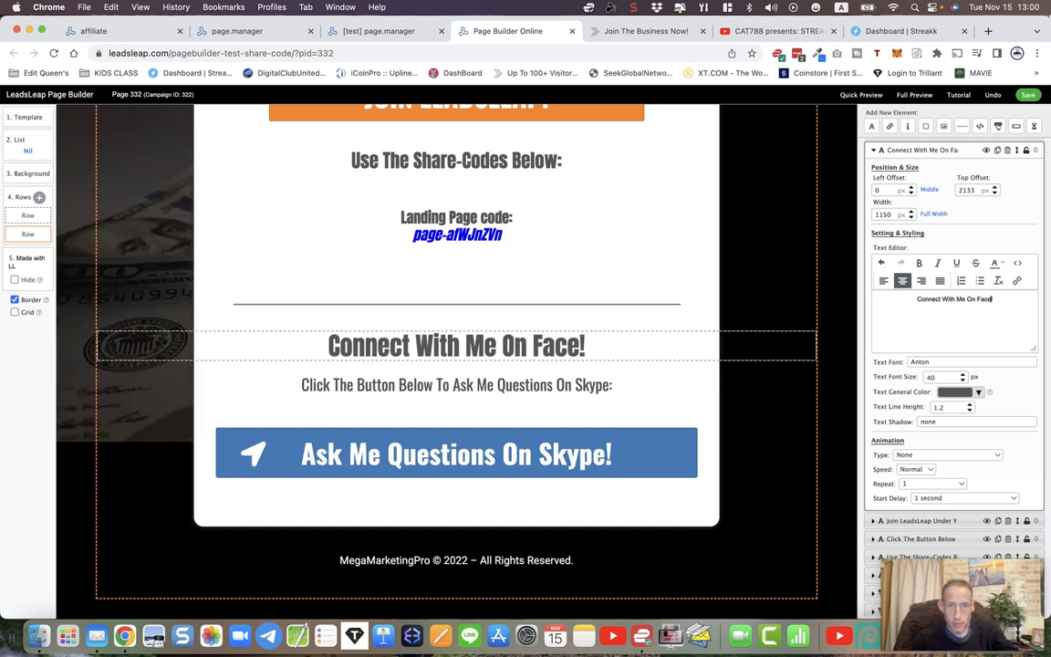
text(book)
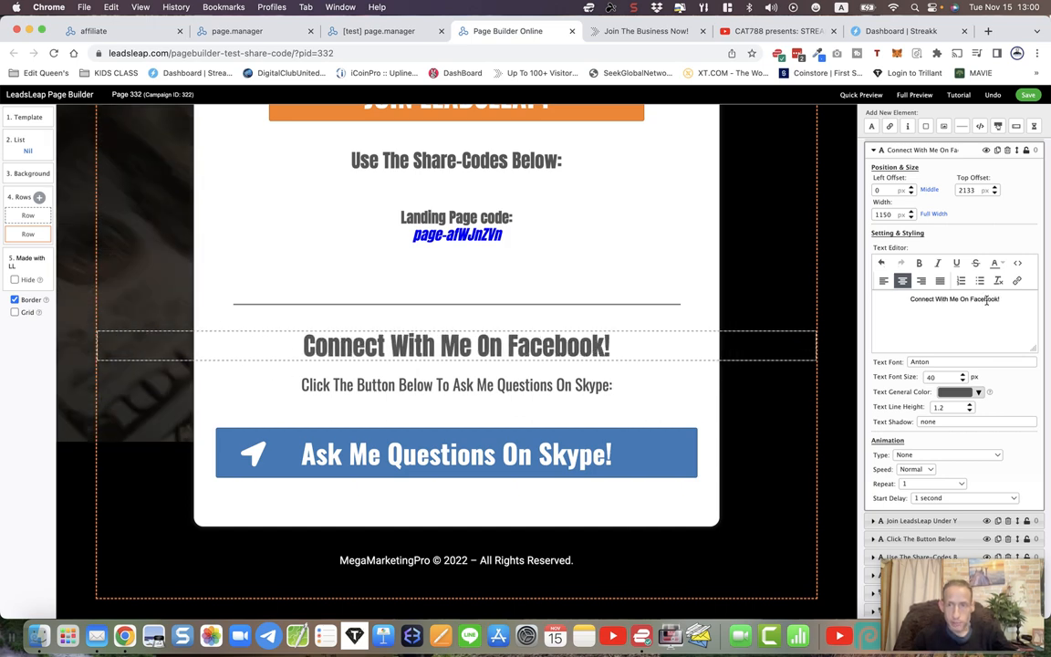
double_click(986, 298)
key(cmd+c)
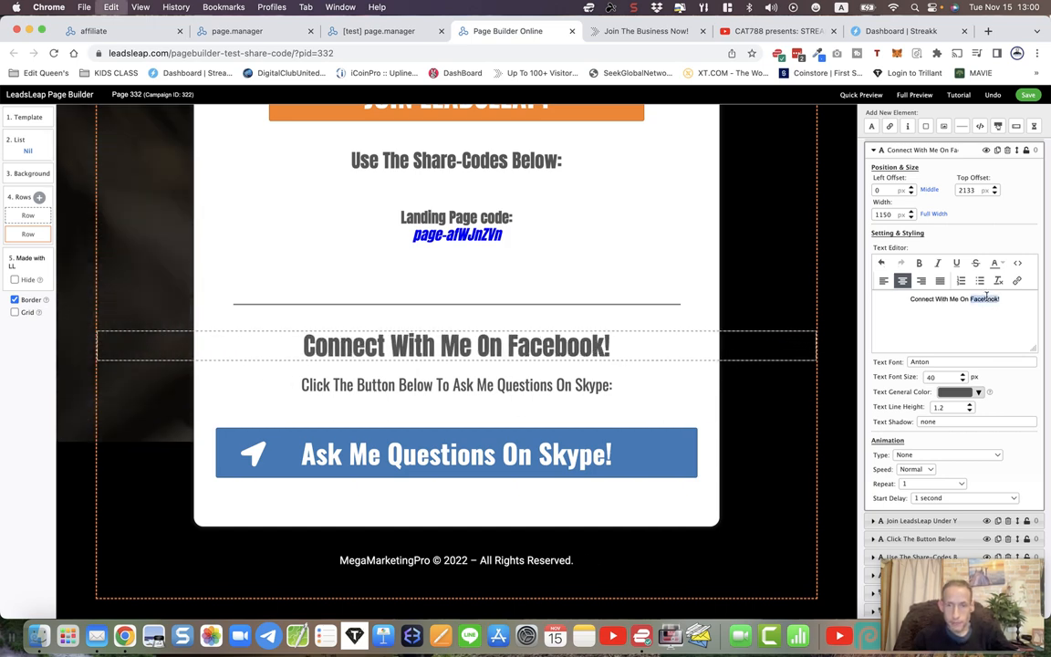
Change the line under the contact heading to "Click The Button Below To Ask Me Questions On Facebook:"
click(581, 381)
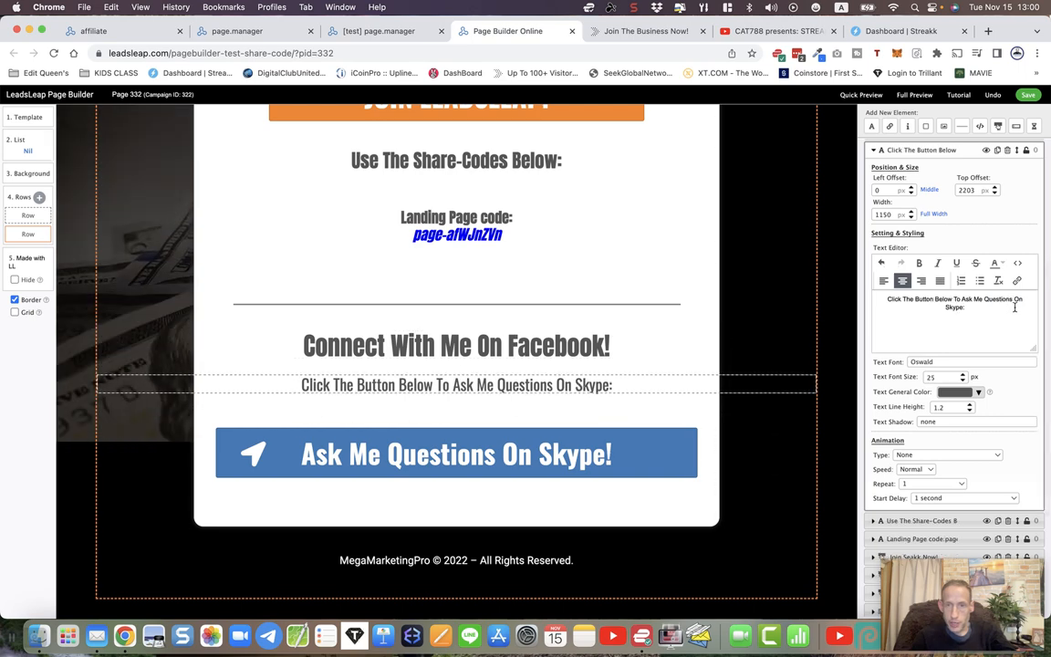
double_click(956, 307)
key(cmd+v)
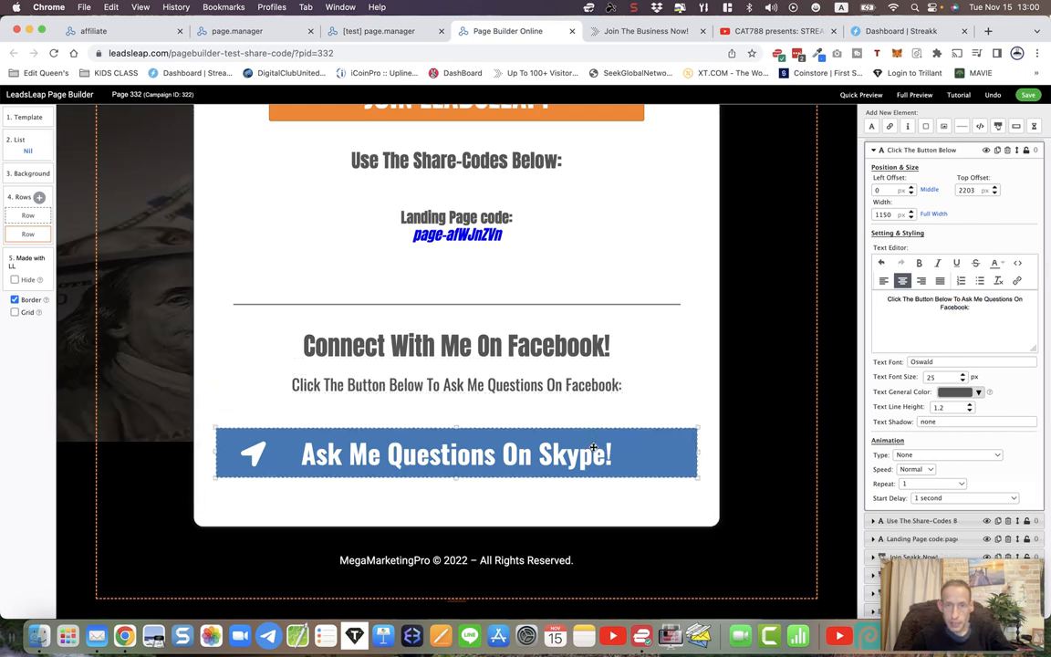
Change the blue contact button's text to "Ask Me Questions On Facebook!"
click(679, 452)
double_click(947, 333)
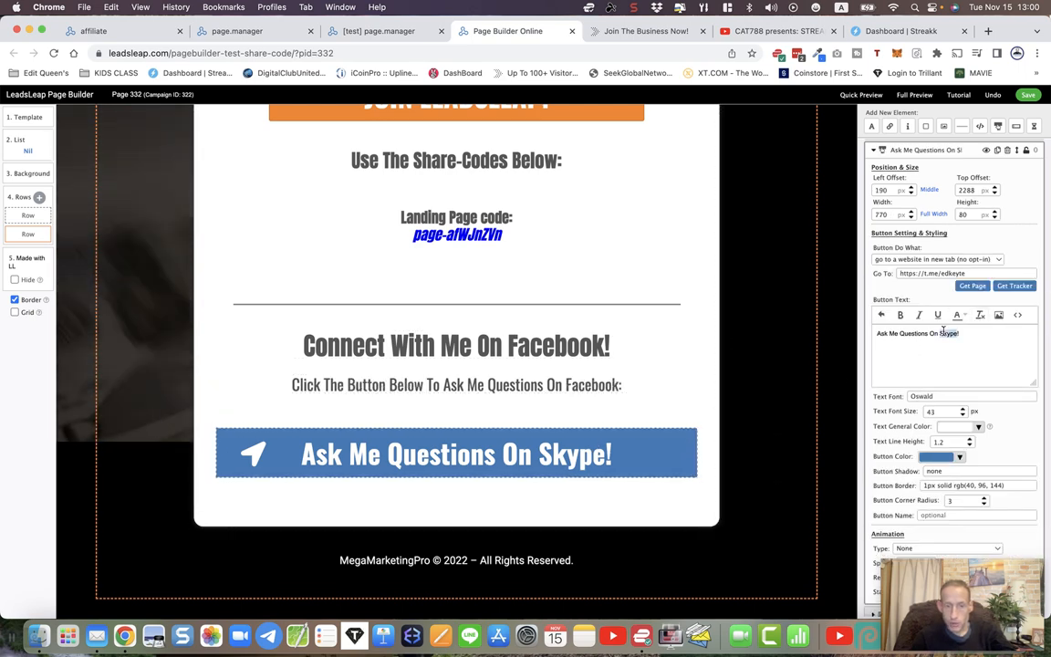
key(cmd+v)
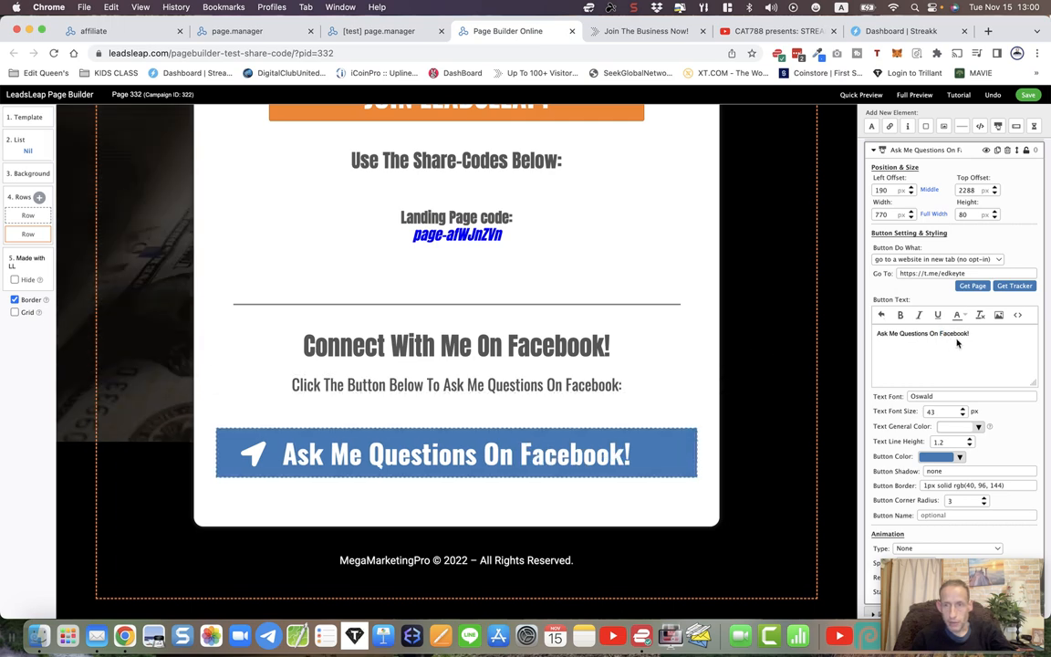
triple_click(951, 274)
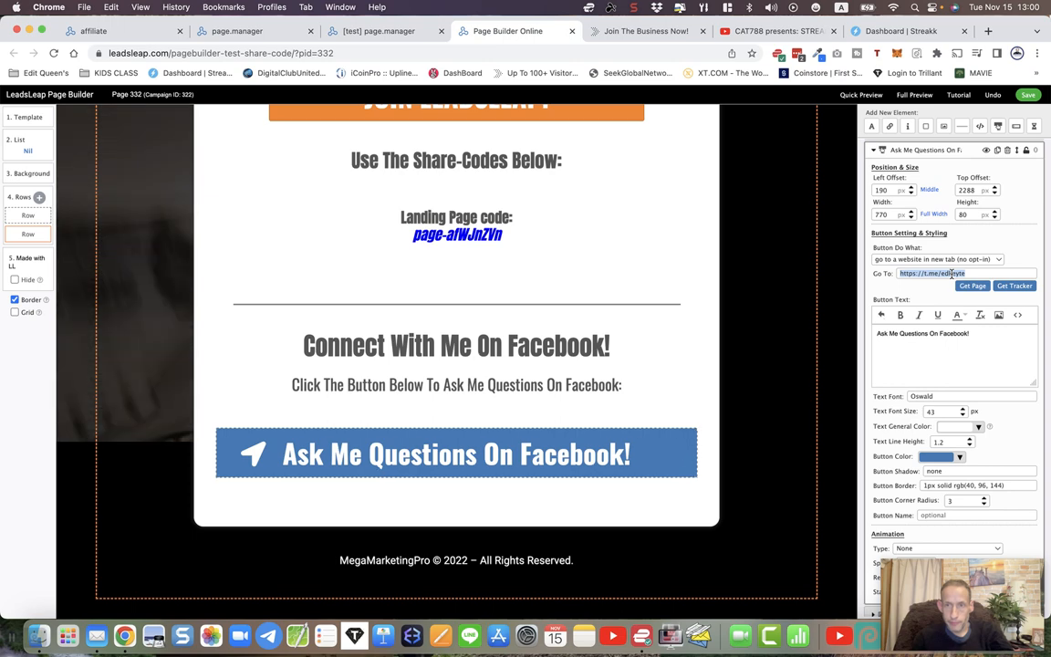
click(941, 273)
drag(963, 273, 926, 273)
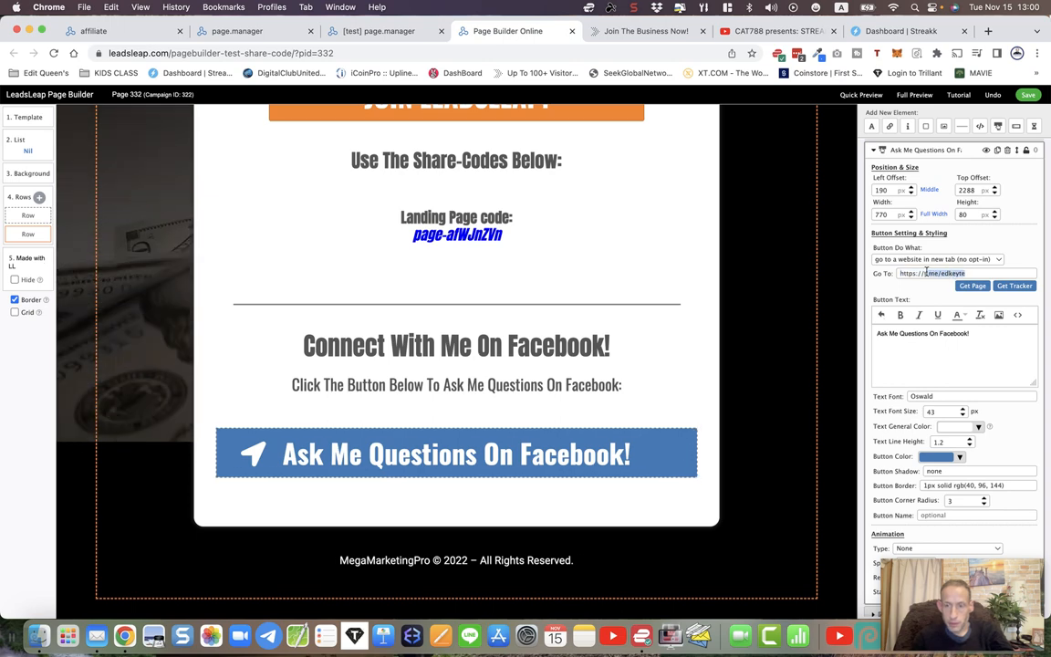
key(BackSpace)
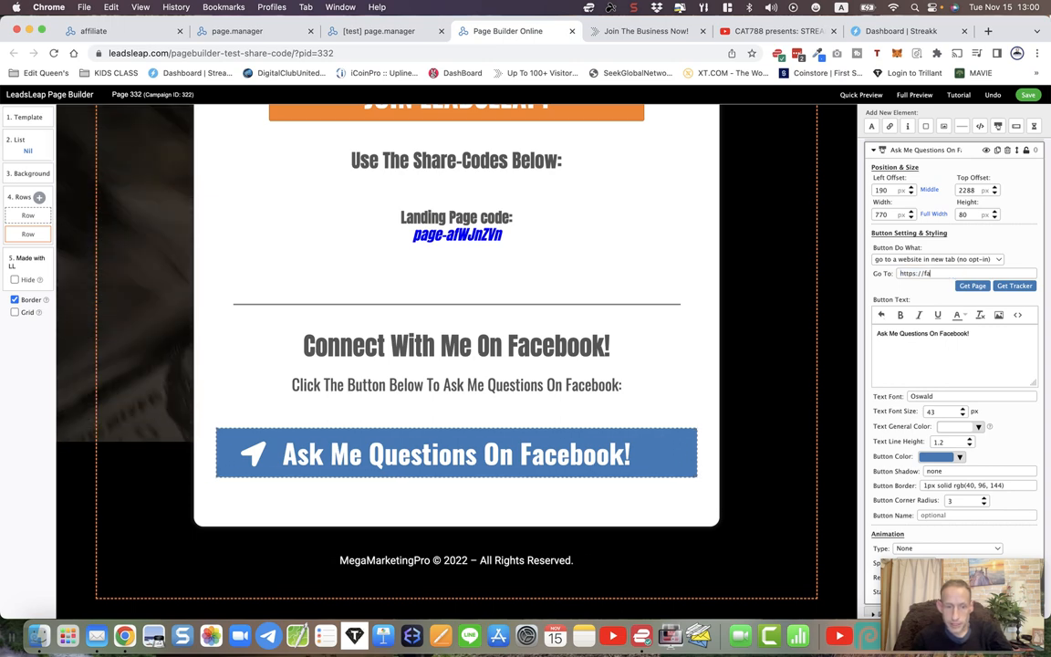
text(facebook.co)
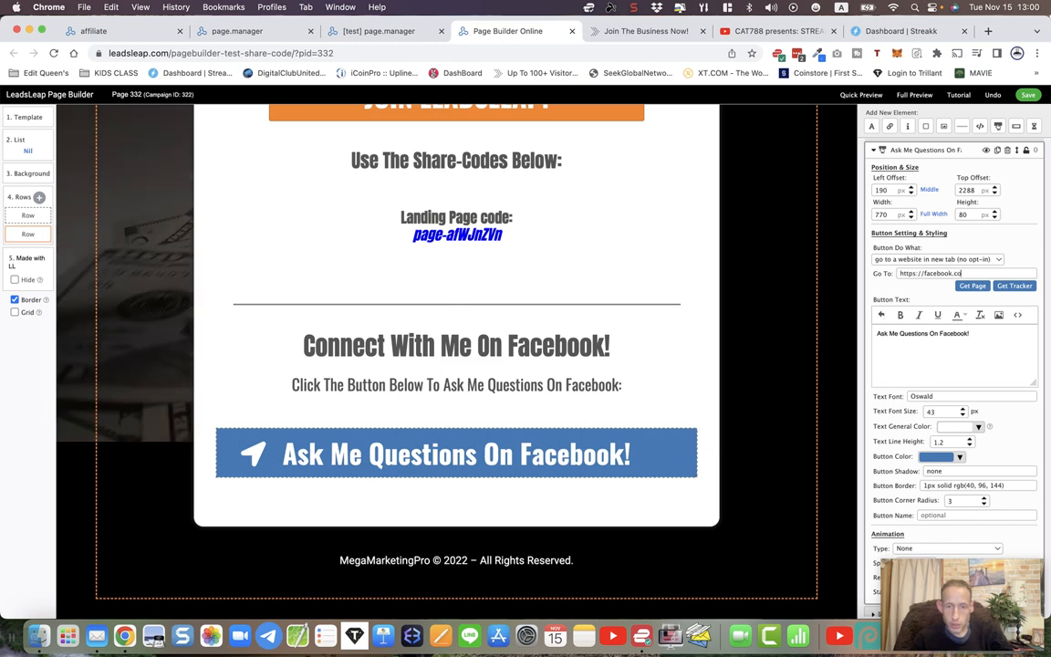
text(m/)
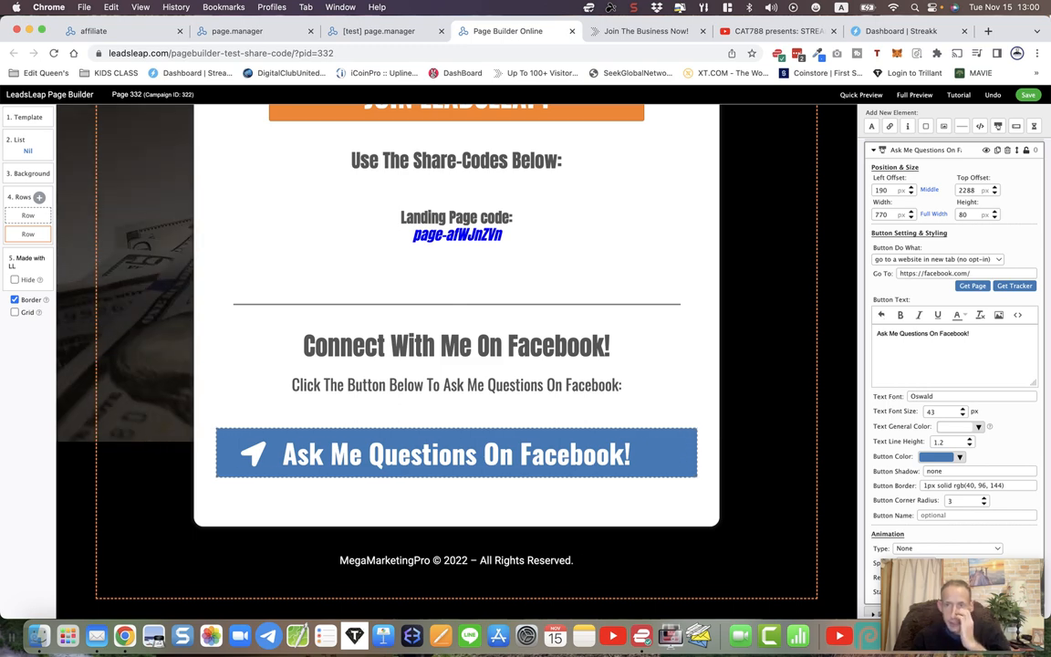
text(edkeyte)
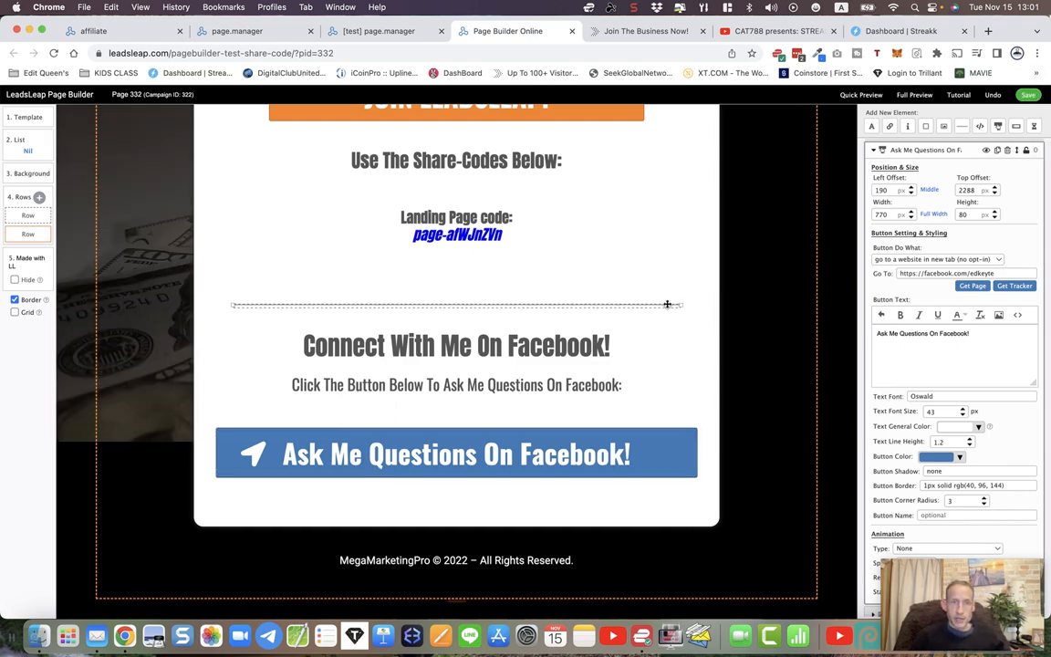
Review the edited page from the Seakk welcome header through the videos and join buttons to the Facebook contact section
scroll(667, 304, up, 5)
scroll(667, 303, up, 5)
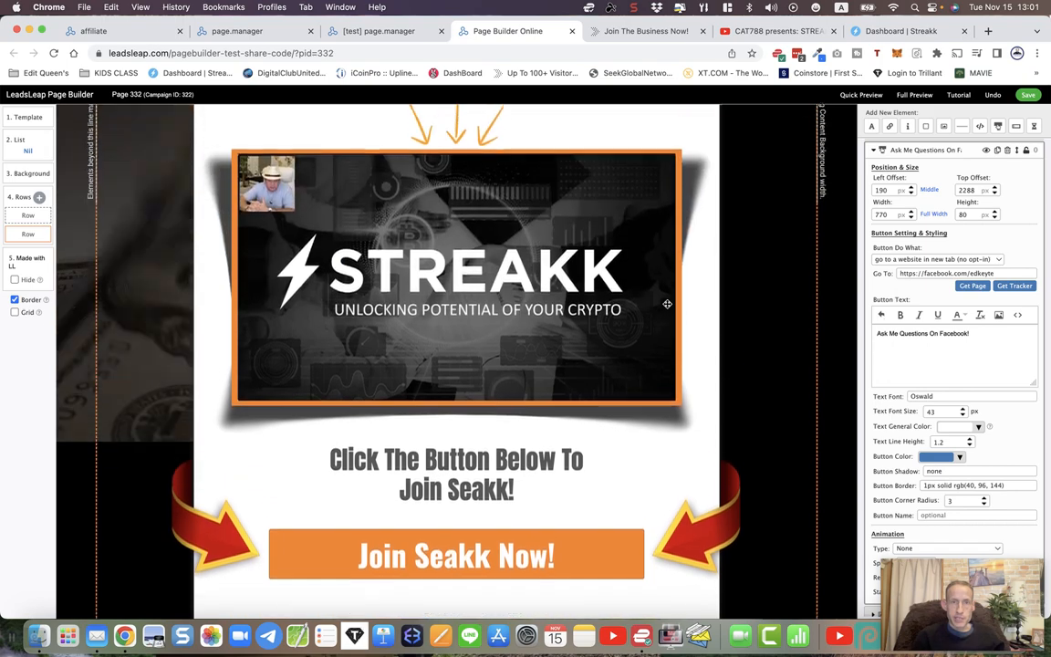
scroll(666, 304, down, 2)
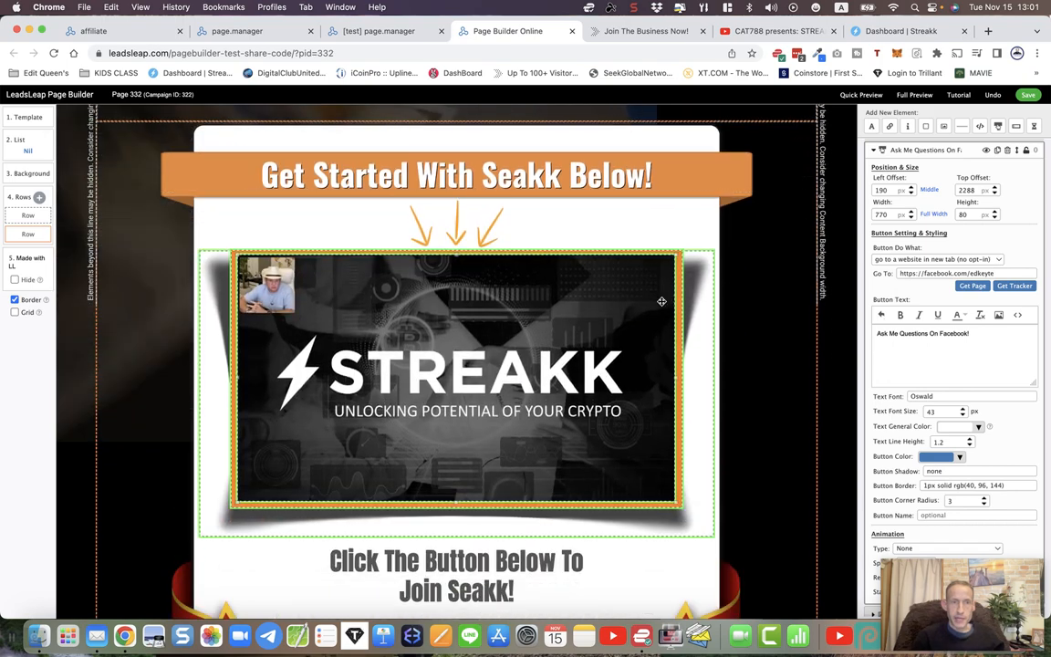
scroll(371, 259, down, 3)
scroll(371, 259, down, 1)
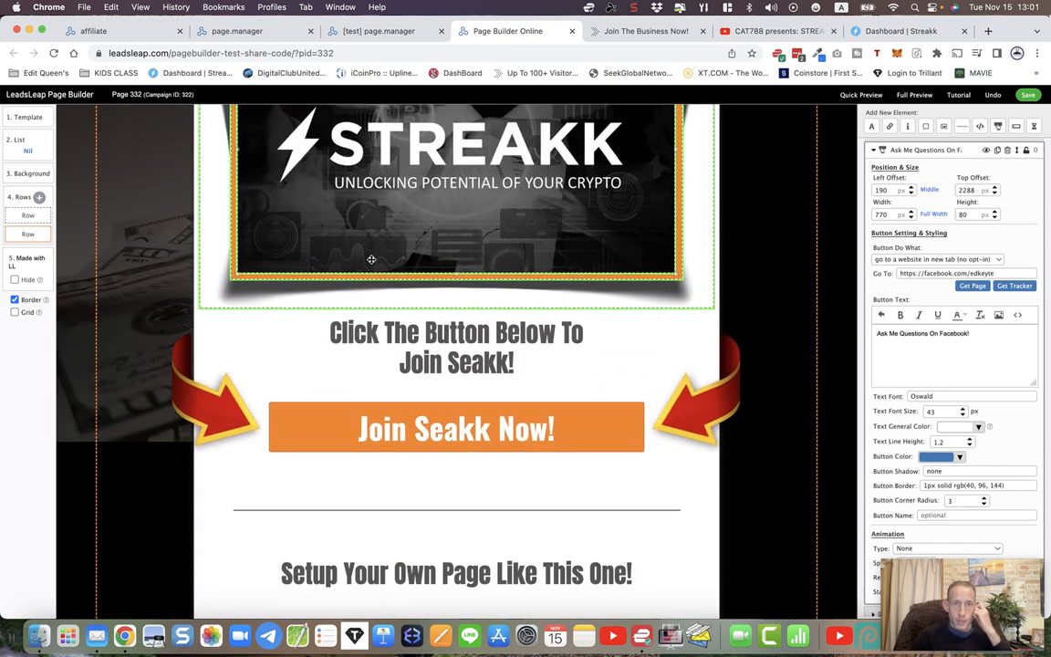
scroll(371, 259, down, 2)
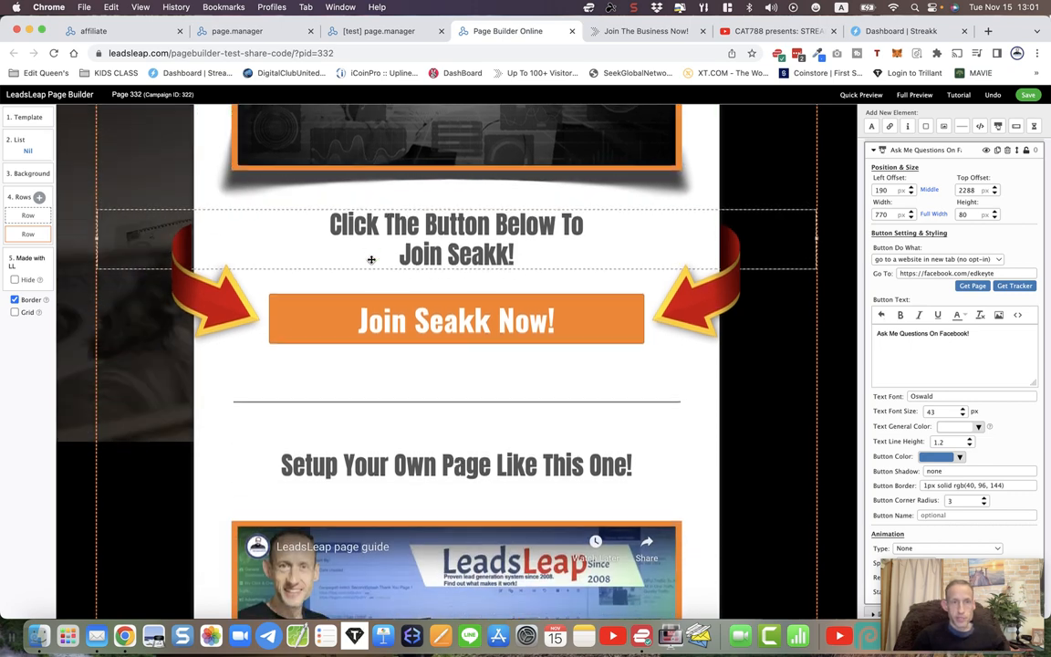
scroll(371, 259, up, 8)
scroll(372, 259, down, 10)
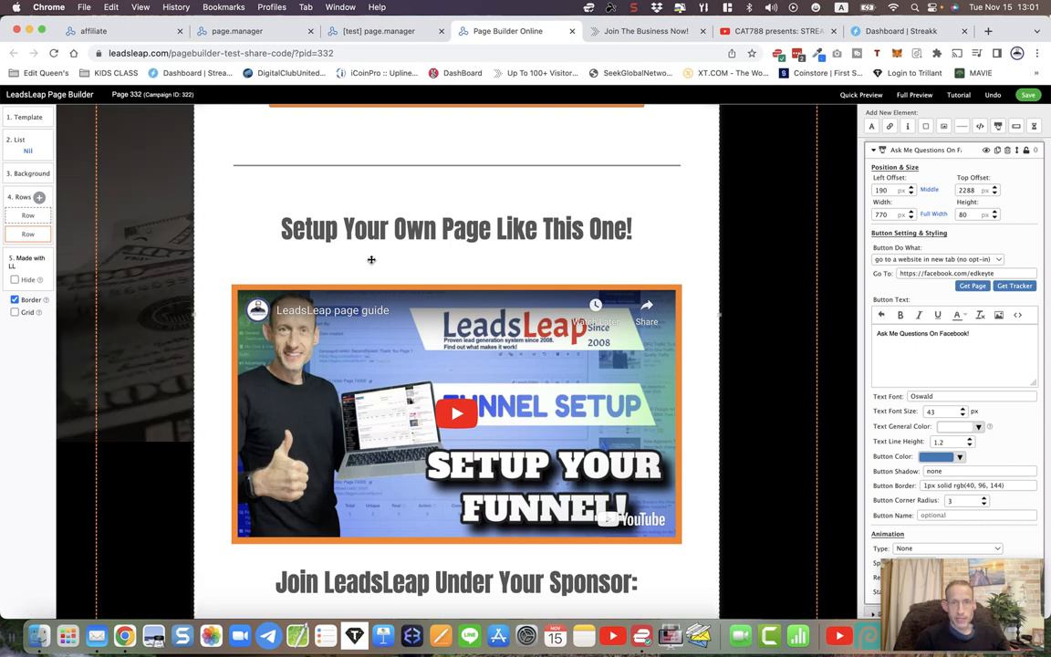
scroll(388, 237, up, 3)
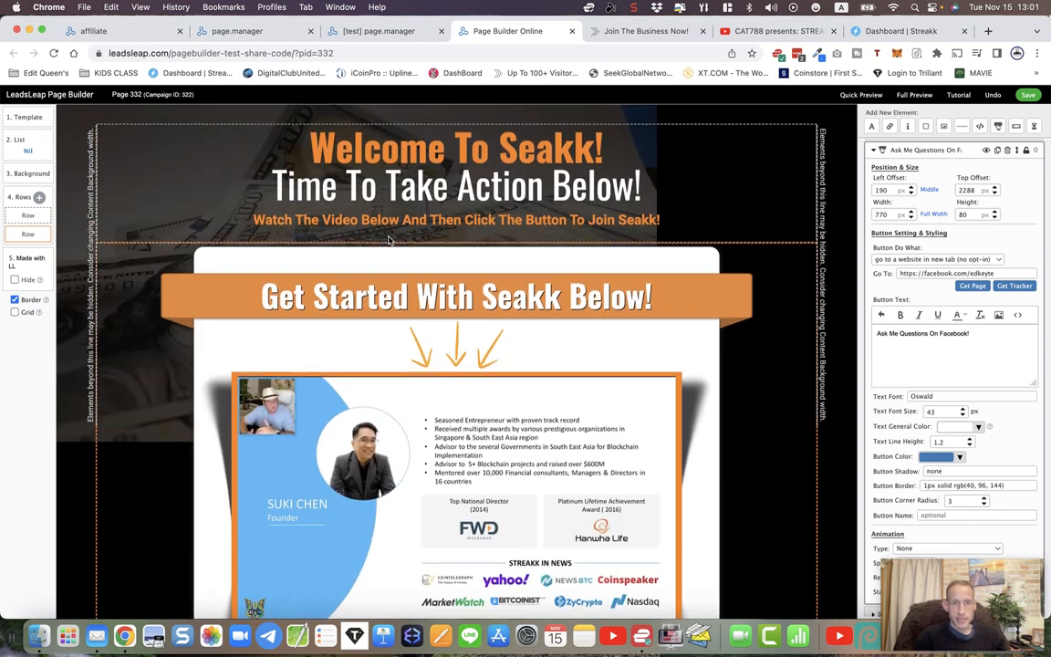
scroll(389, 237, down, 3)
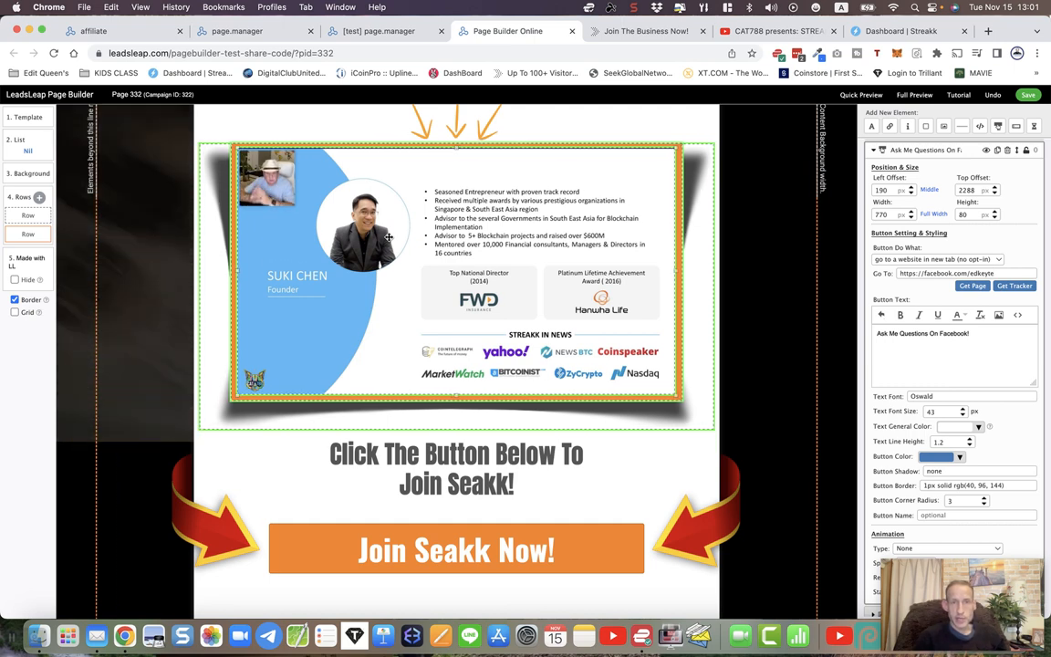
scroll(389, 237, up, 4)
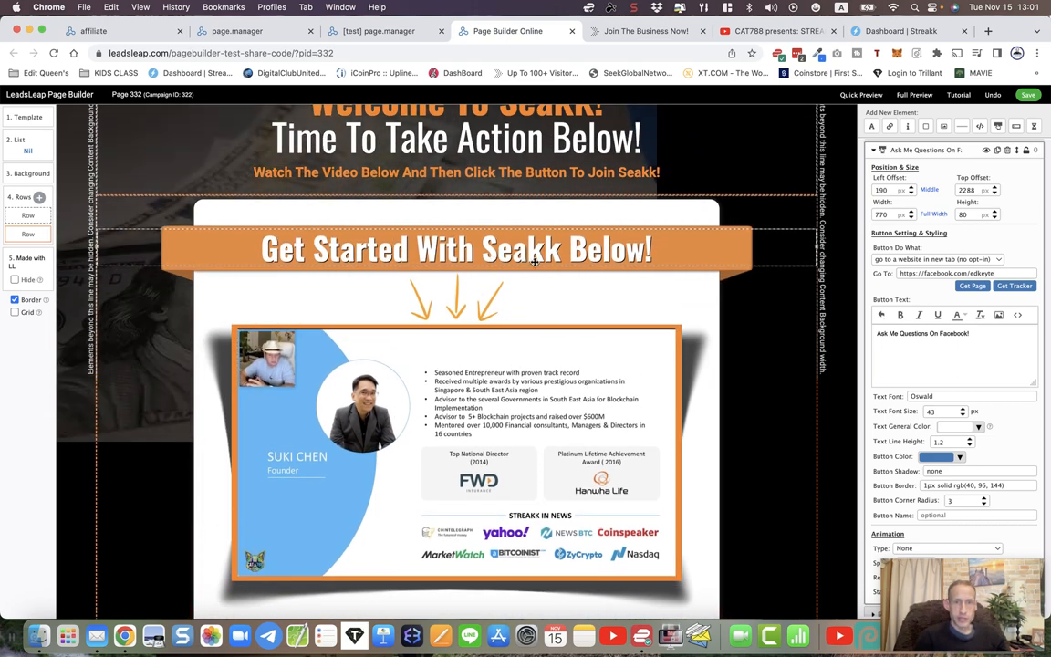
scroll(536, 265, down, 3)
scroll(536, 264, down, 8)
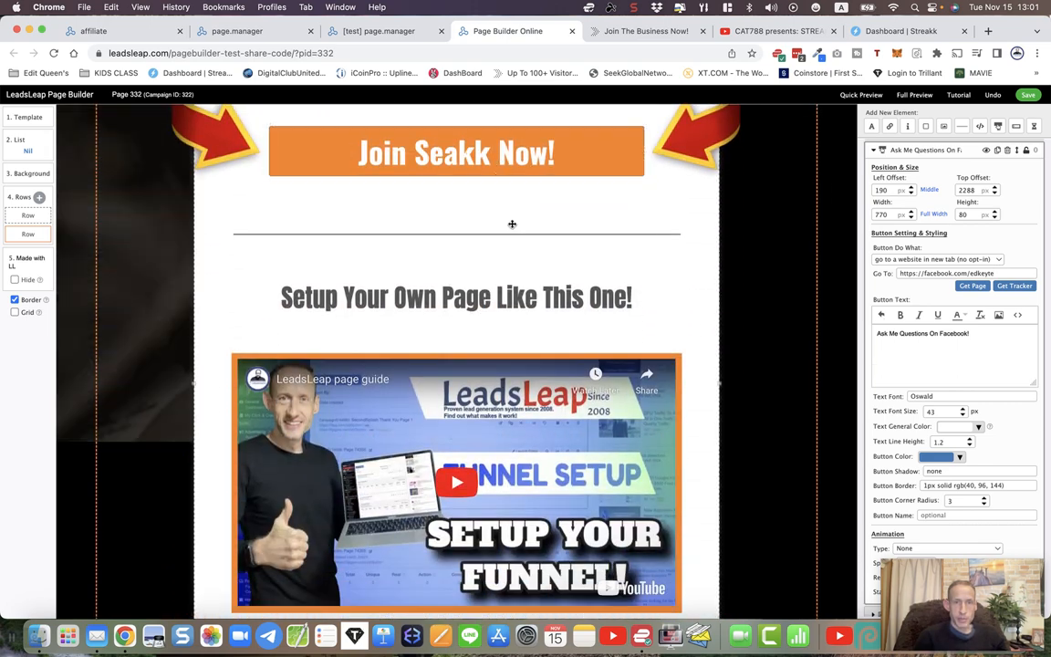
scroll(512, 247, down, 5)
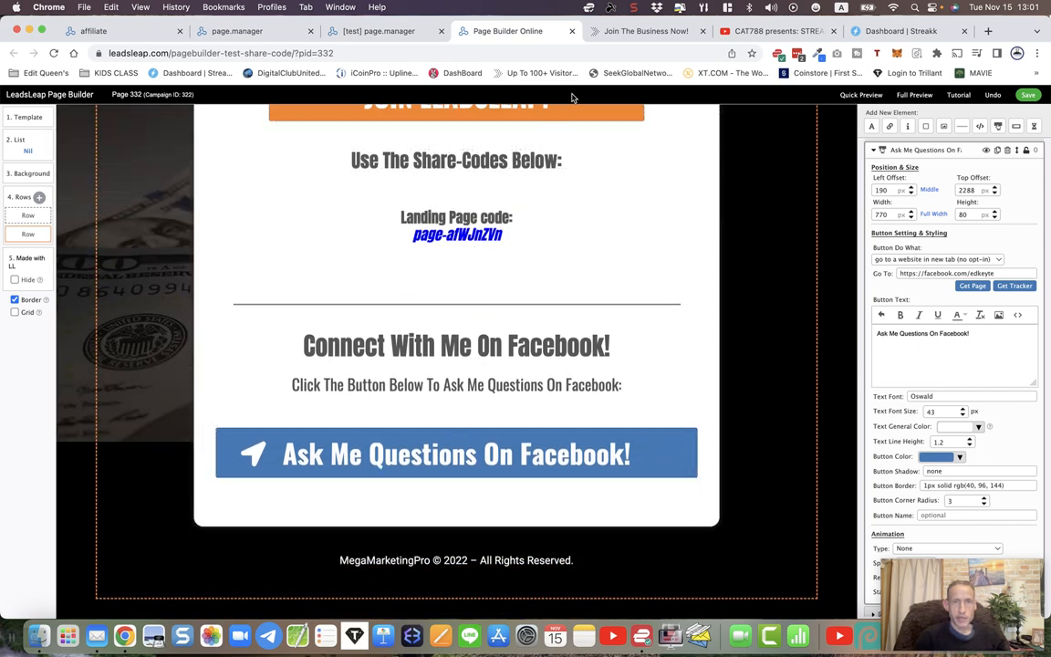
Close the page editor without saving and highlight the "My business" campaign's standard link in Page Manager
click(573, 33)
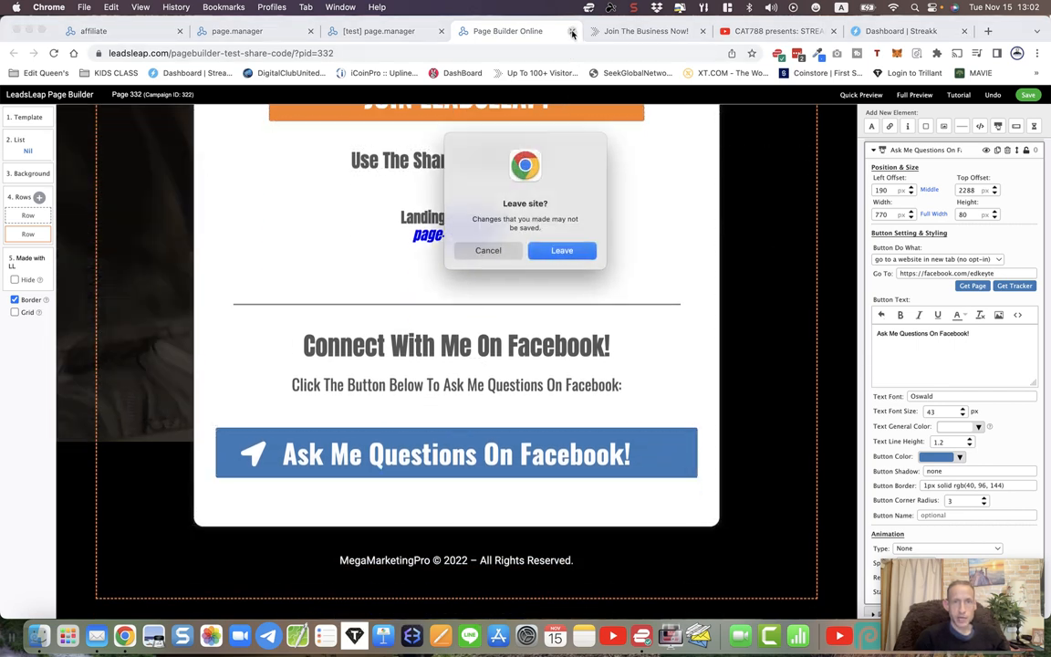
click(555, 250)
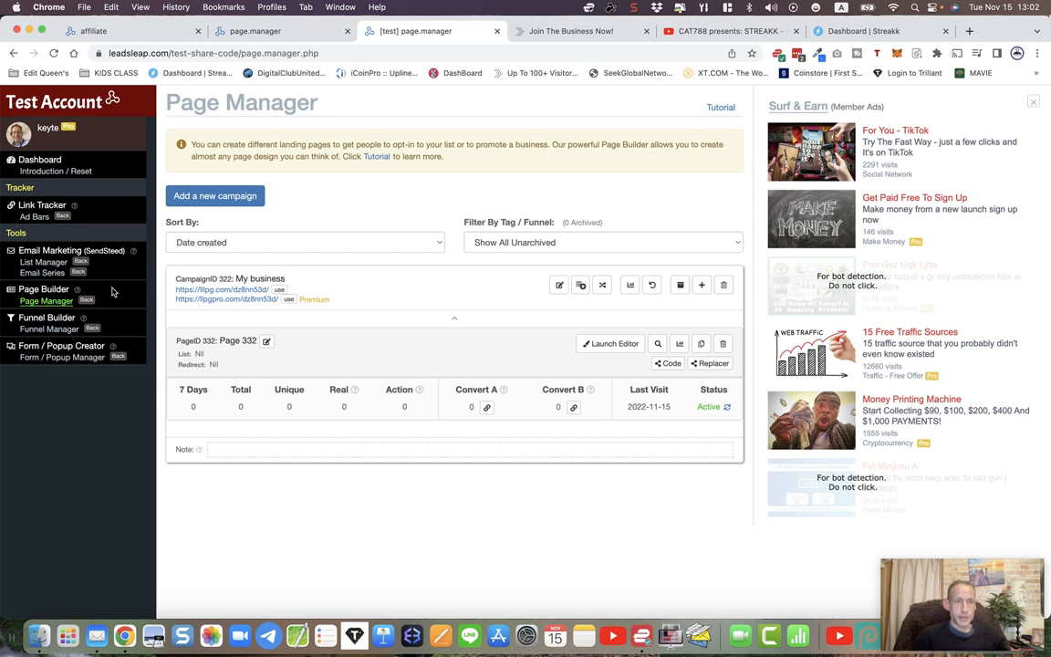
drag(173, 292, 271, 288)
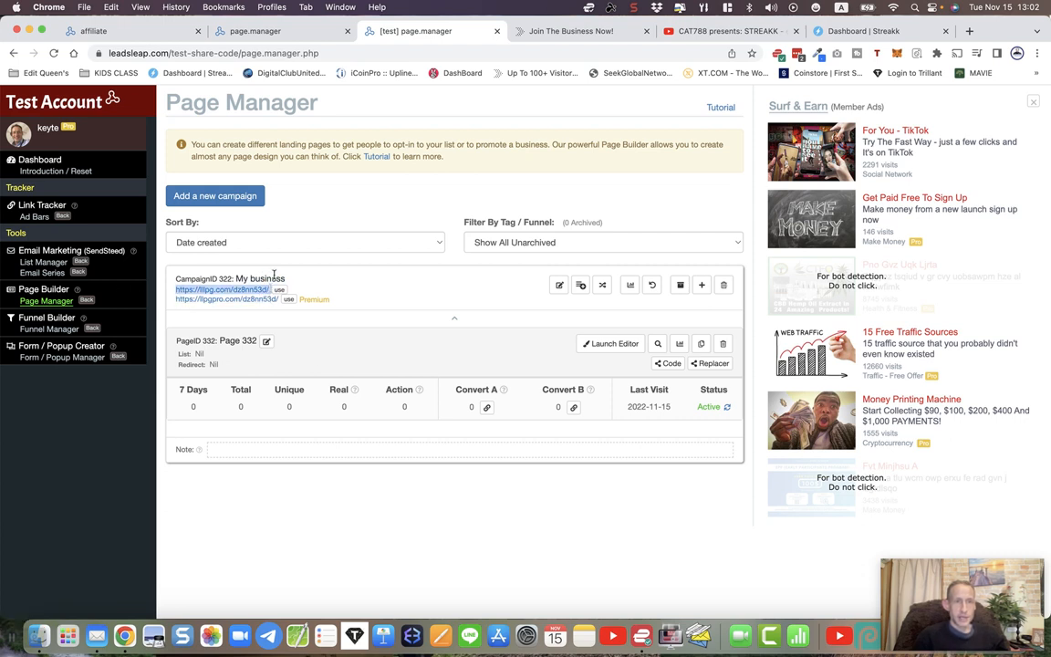
click(302, 217)
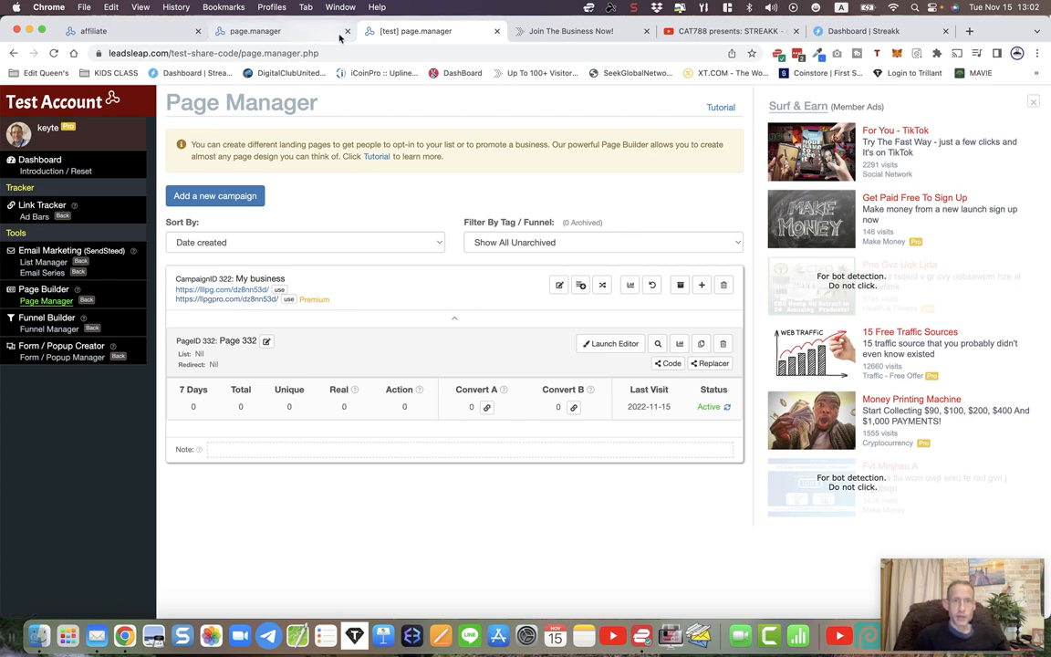
Switch to the live "Join The Business Now!" page and review its join button, guide video, LeadsLeap sponsor section and share code
click(580, 32)
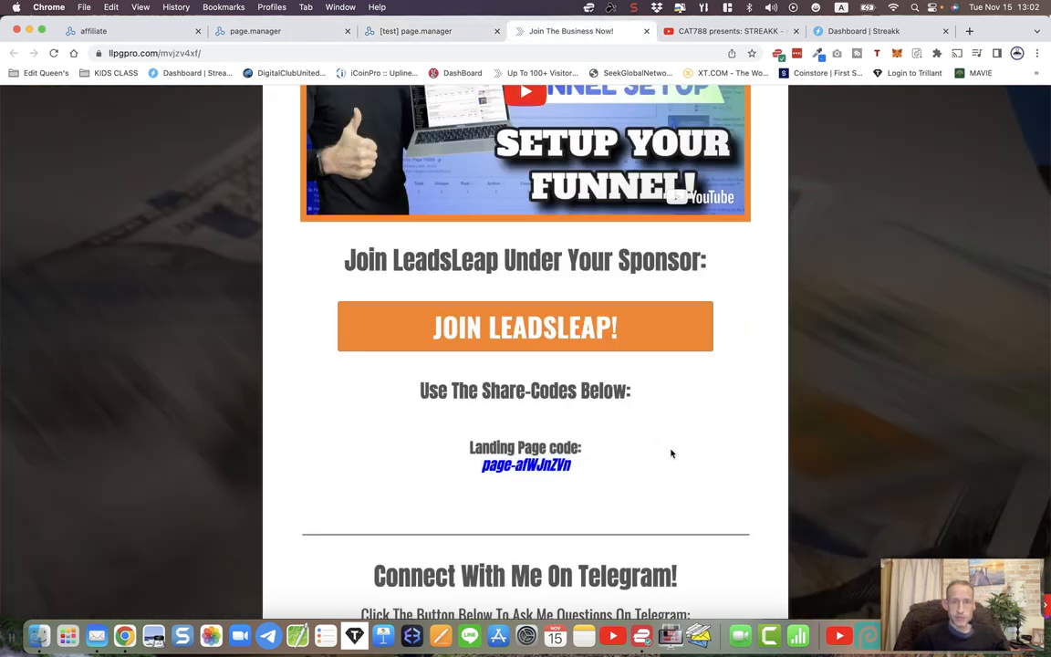
scroll(670, 453, up, 3)
scroll(584, 292, up, 2)
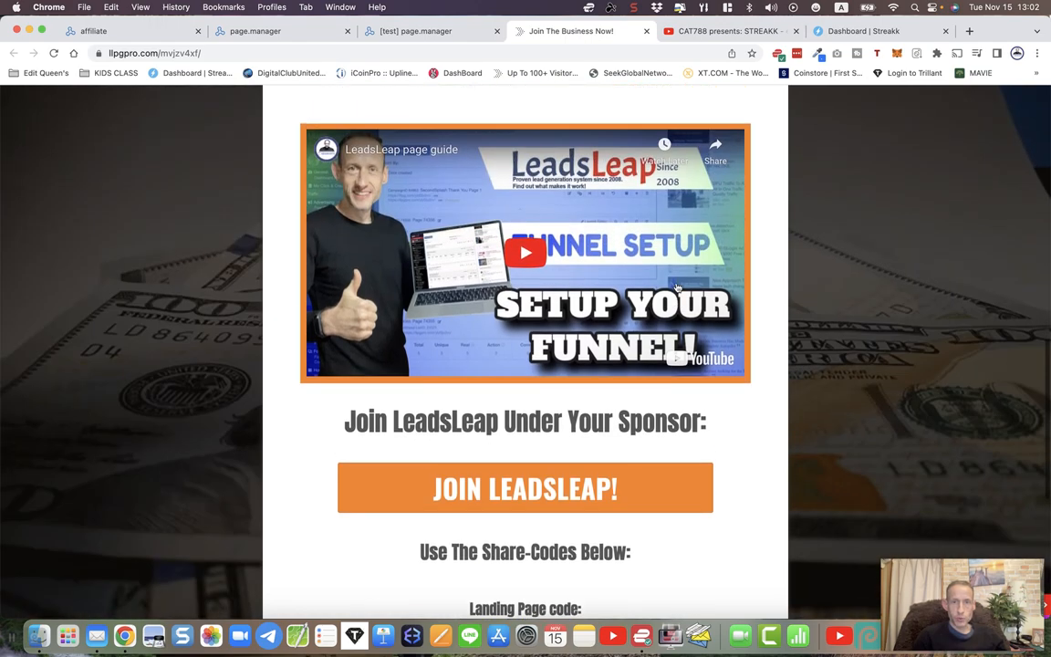
scroll(727, 345, down, 4)
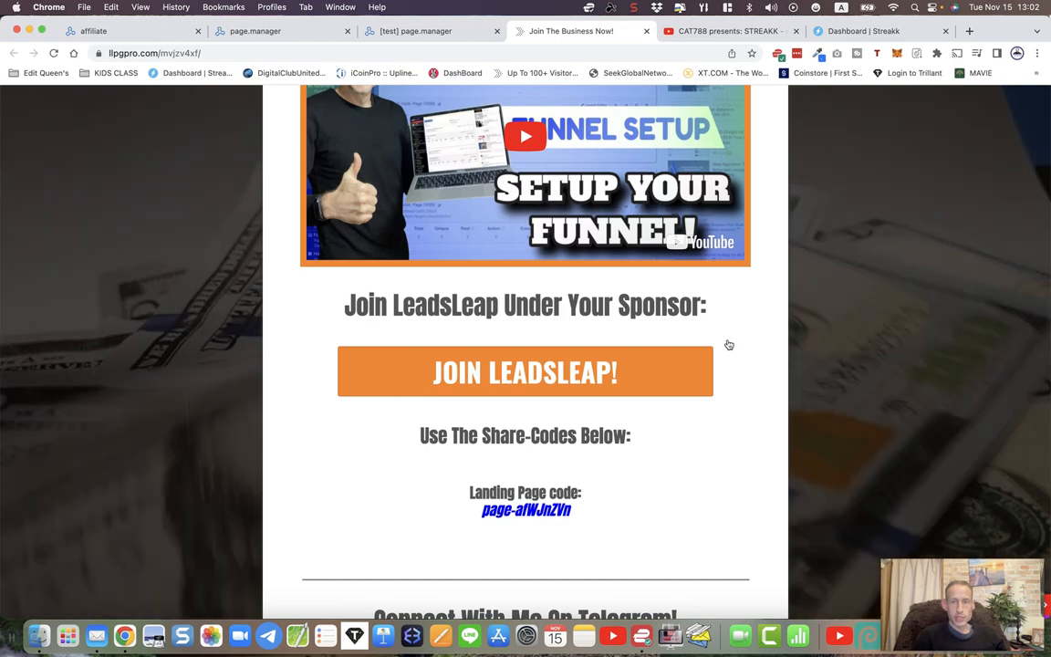
scroll(729, 345, down, 5)
scroll(729, 345, up, 15)
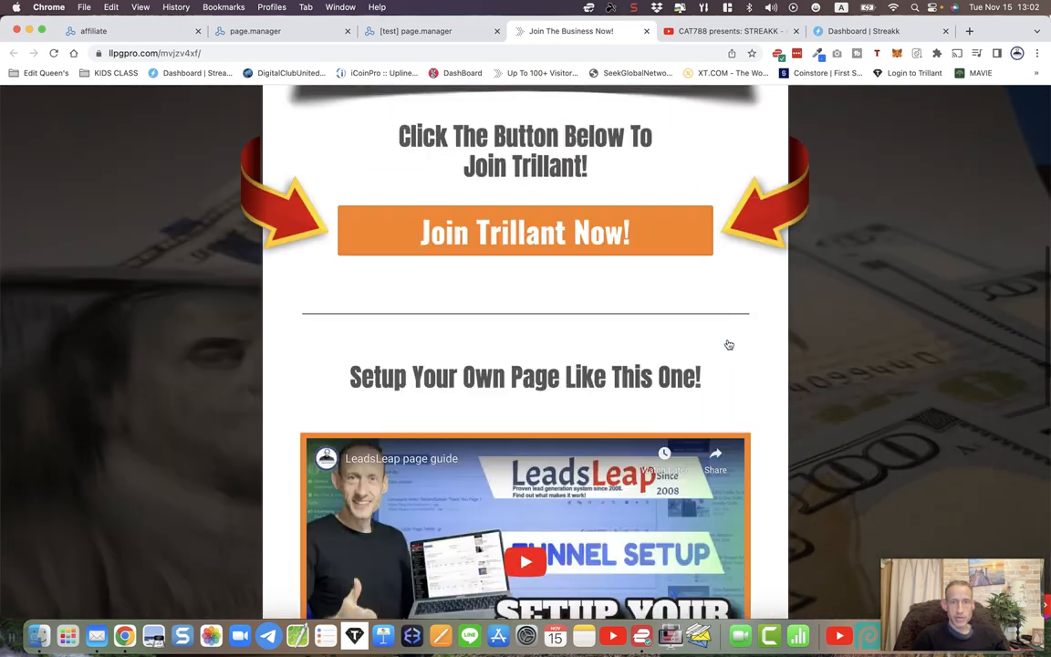